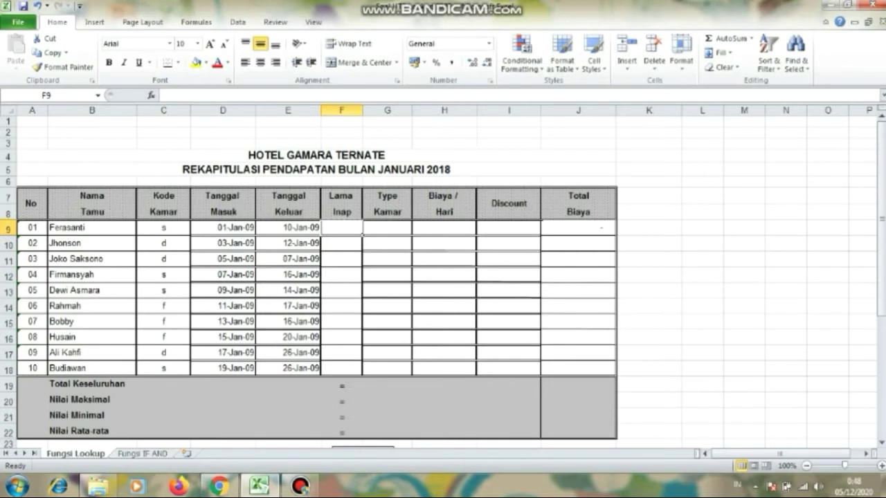
Examine the hotel revenue table's column headers, from No and Nama Tamu across to Discount and Total Biaya
{"action": "left_click", "coordinate": [31, 204]}
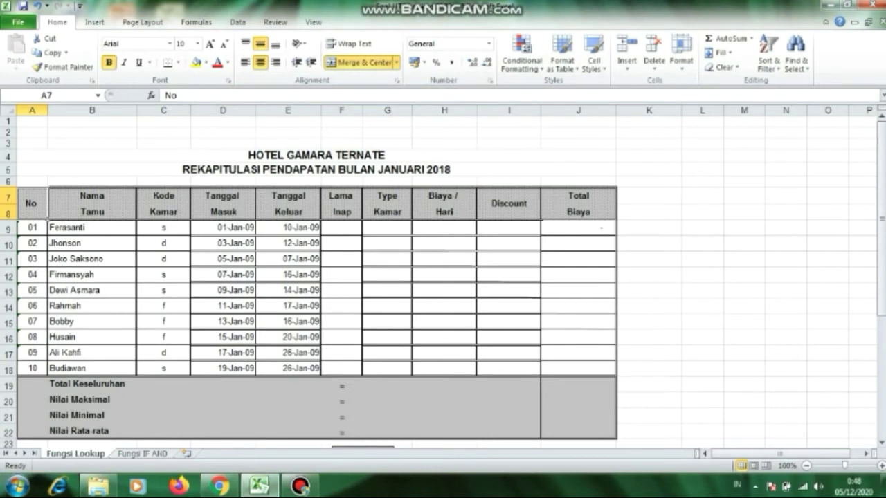
{"action": "left_click", "coordinate": [92, 211]}
{"action": "left_click", "coordinate": [164, 212]}
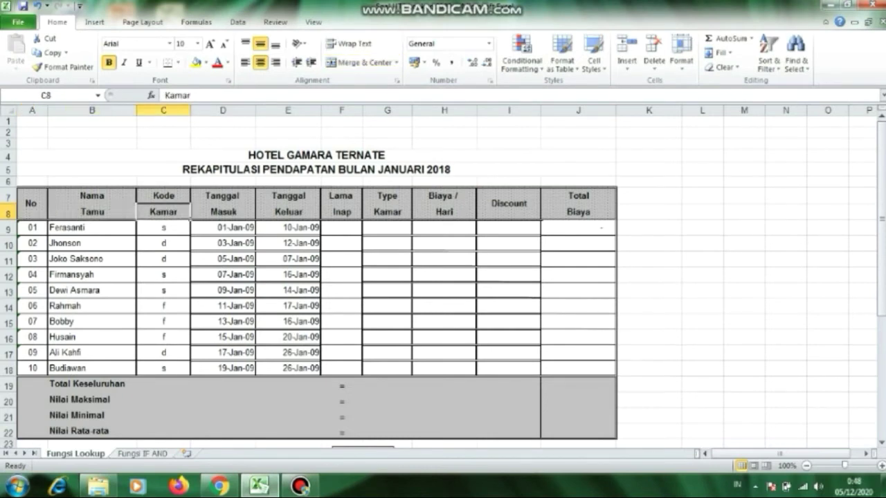
{"action": "left_click", "coordinate": [223, 196]}
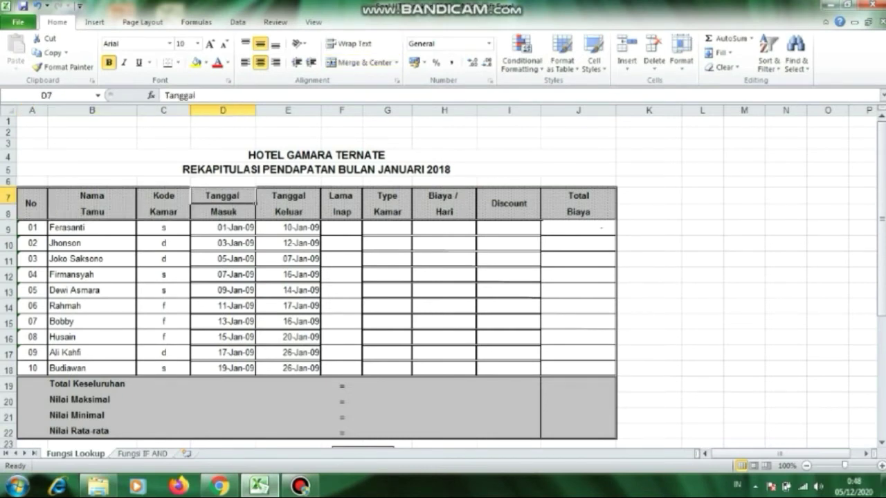
{"action": "left_click", "coordinate": [288, 196]}
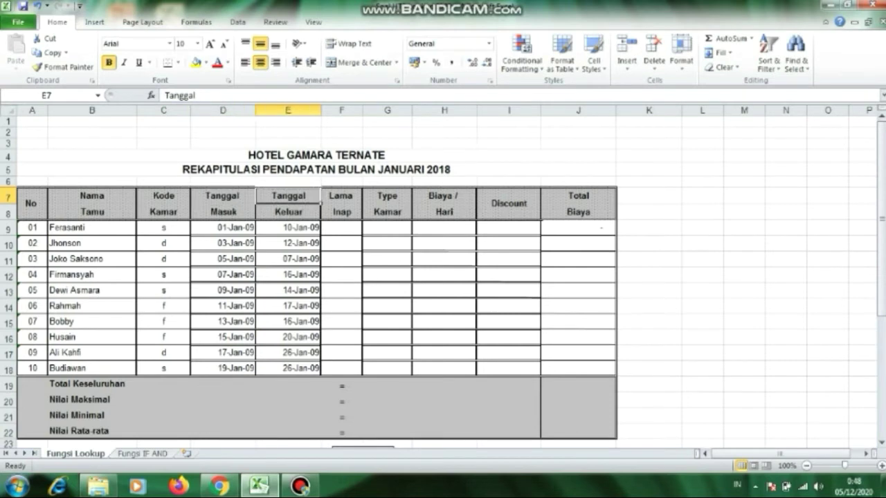
{"action": "left_click", "coordinate": [288, 211]}
{"action": "left_click", "coordinate": [342, 212]}
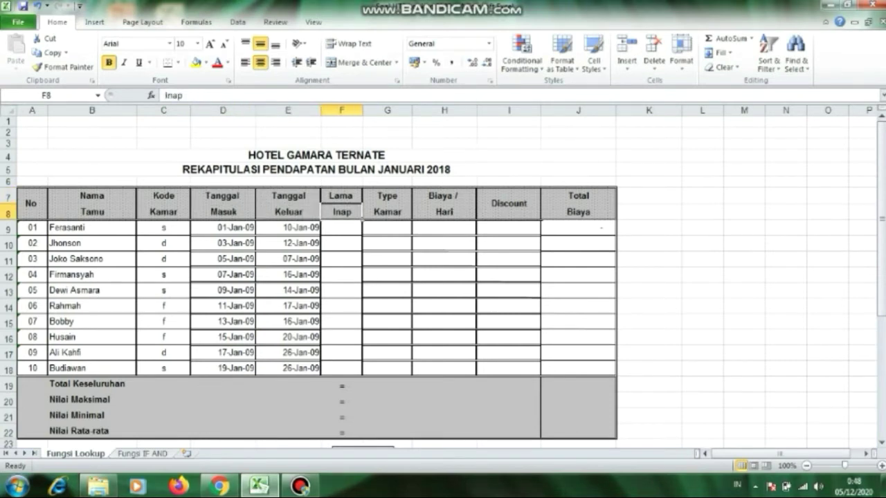
{"action": "left_click", "coordinate": [388, 212]}
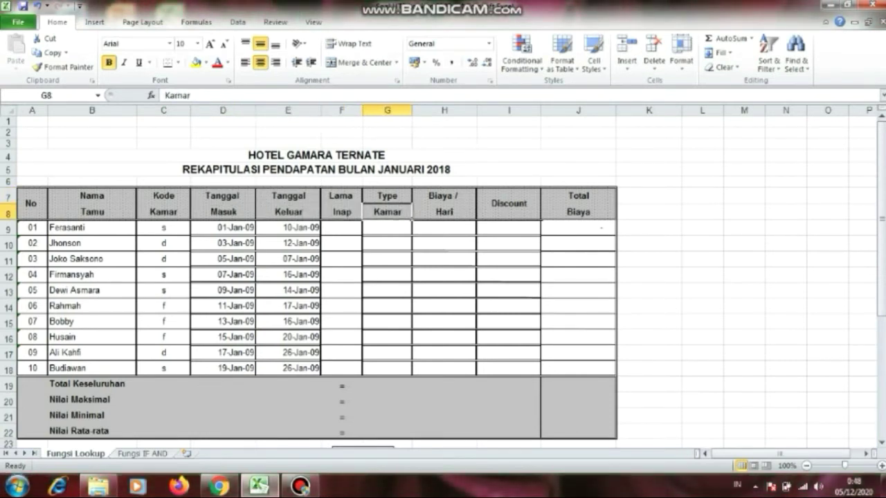
{"action": "left_click", "coordinate": [445, 212]}
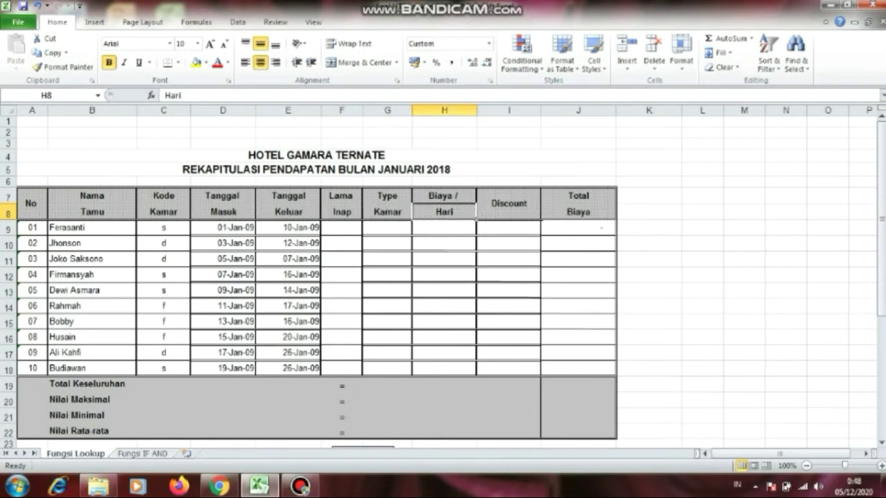
{"action": "left_click", "coordinate": [509, 203]}
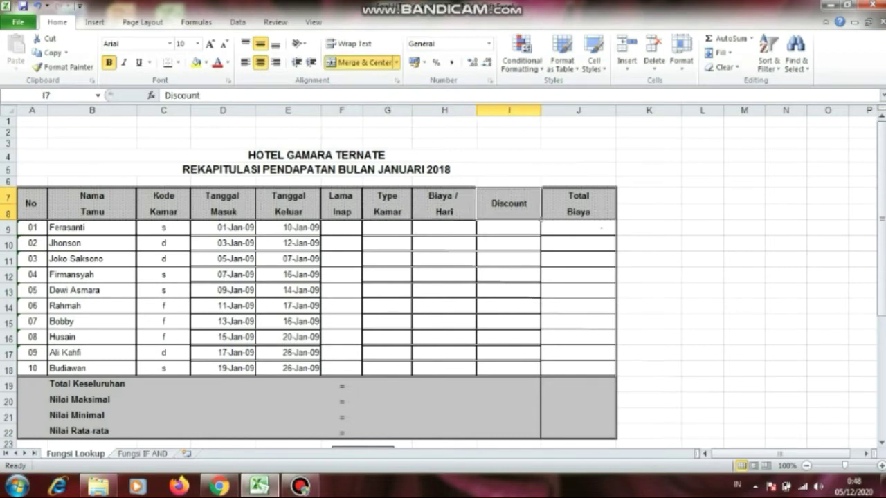
{"action": "left_click", "coordinate": [578, 196]}
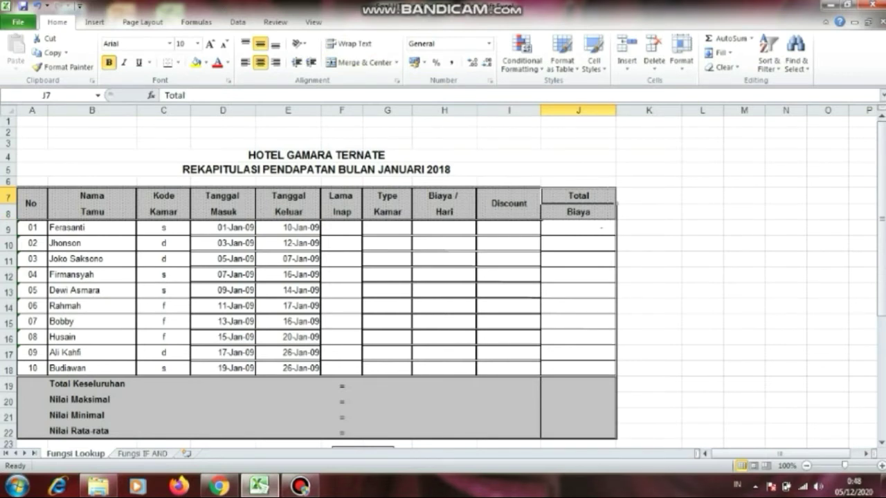
Calculate the first guest's Lama Inap in F9 as check-out date minus check-in date with =E9-D9
{"action": "left_click", "coordinate": [341, 227]}
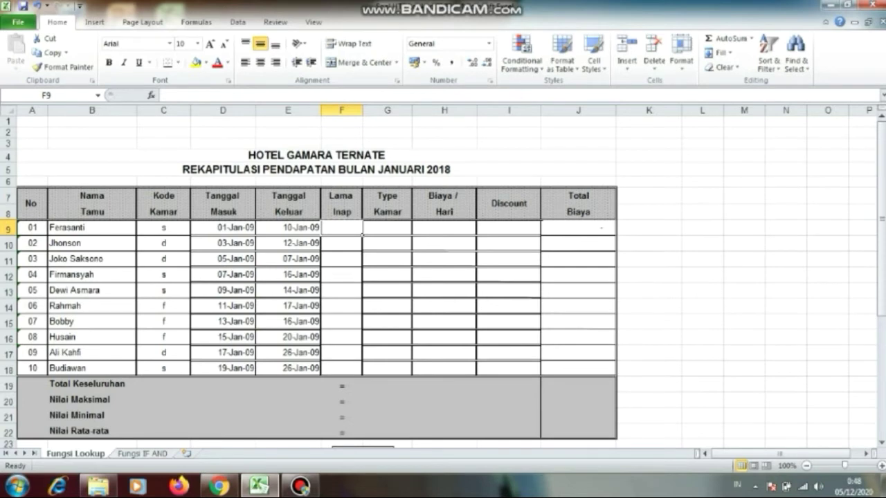
{"action": "type", "text": "="}
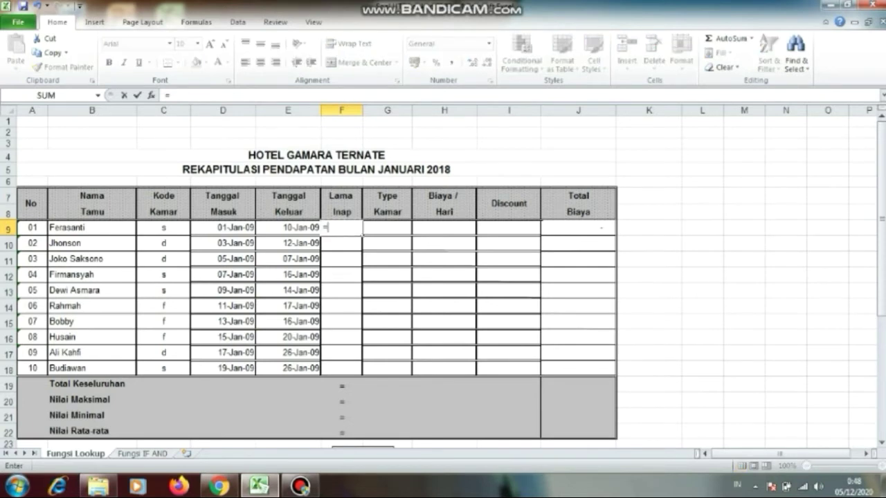
{"action": "key", "text": "Left"}
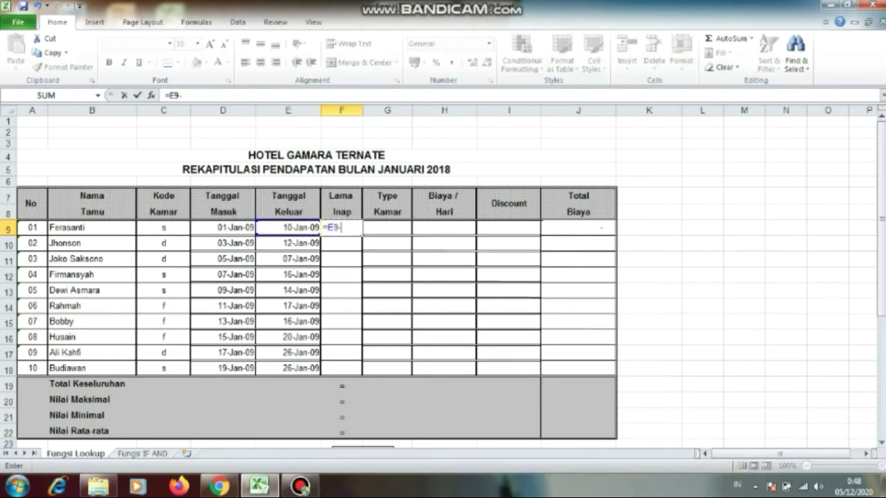
{"action": "type", "text": "-"}
{"action": "key", "text": "Left"}
{"action": "key", "text": "Left"}
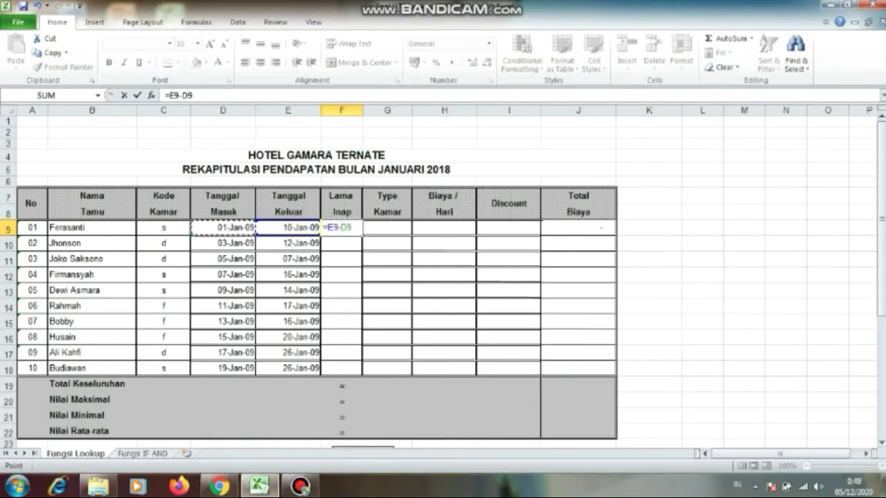
{"action": "key", "text": "Return"}
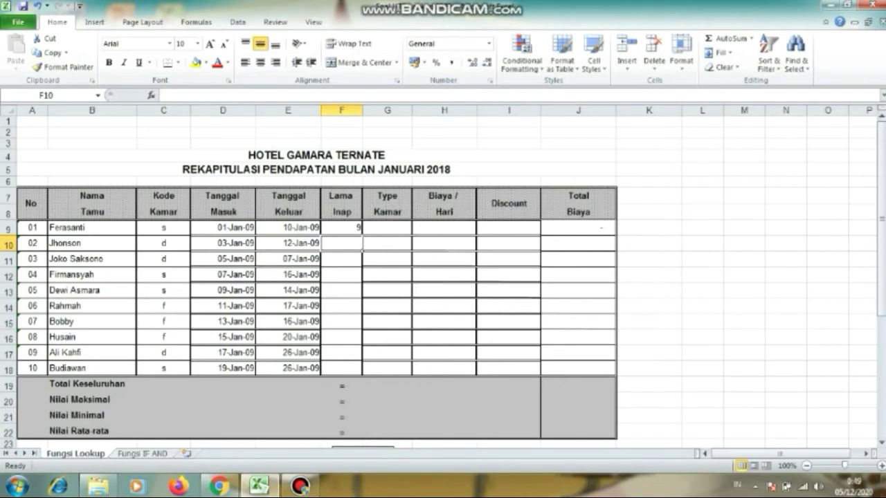
Calculate the second guest's Lama Inap in F10 with the formula =E10-D10
{"action": "type", "text": "="}
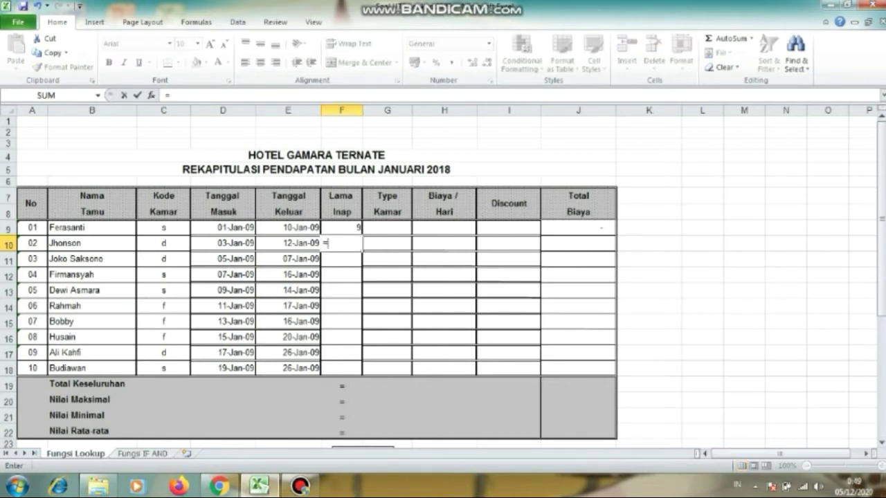
{"action": "key", "text": "Left"}
{"action": "type", "text": "-"}
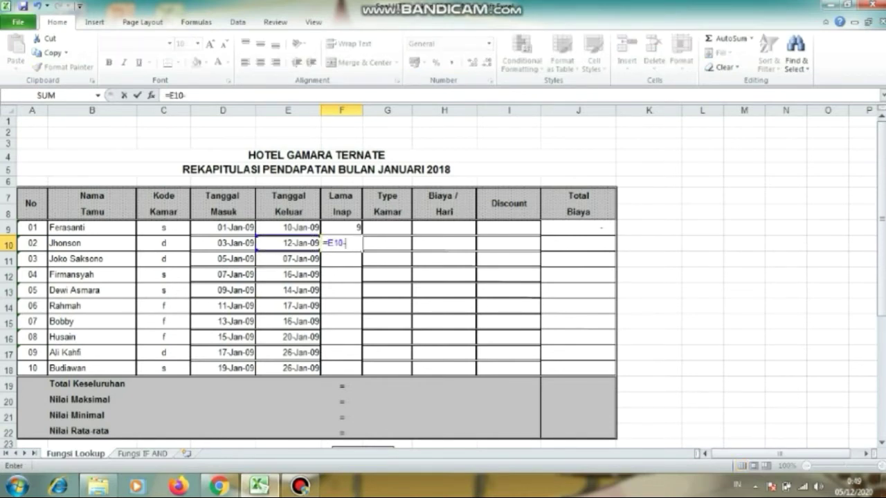
{"action": "key", "text": "Left"}
{"action": "key", "text": "Left"}
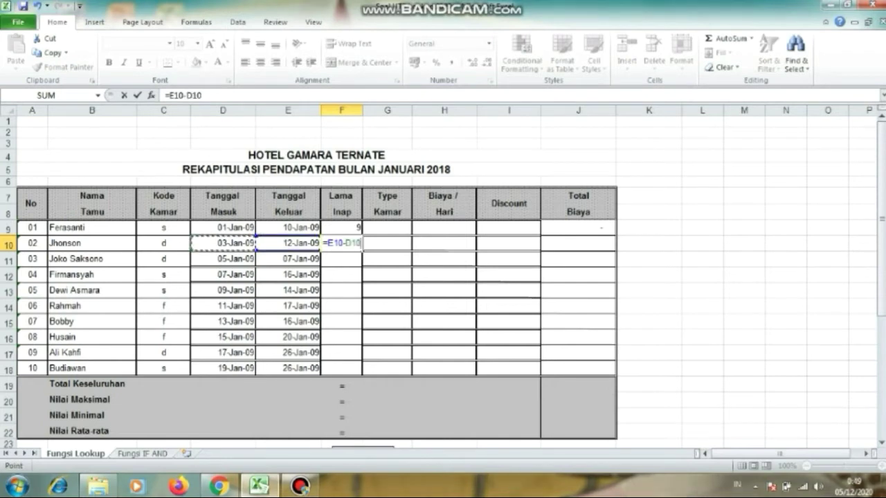
{"action": "key", "text": "Return"}
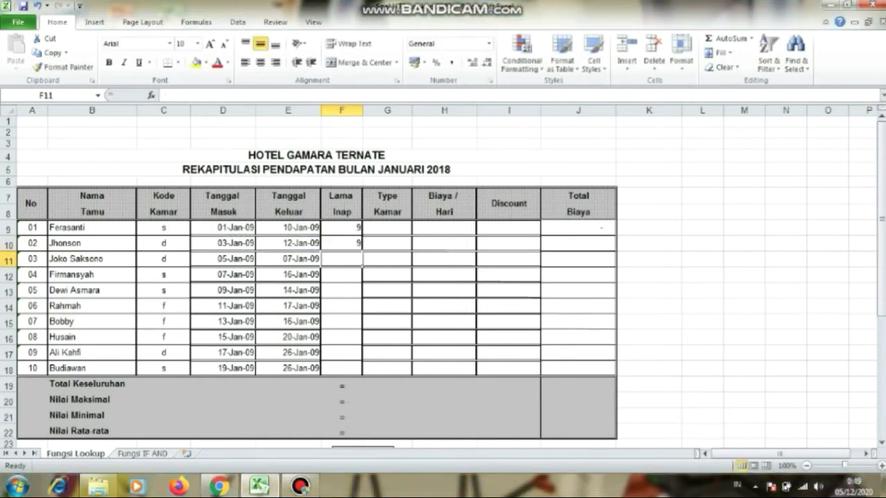
Calculate the third guest's Lama Inap in F11 by subtracting D11 from E11
{"action": "type", "text": "="}
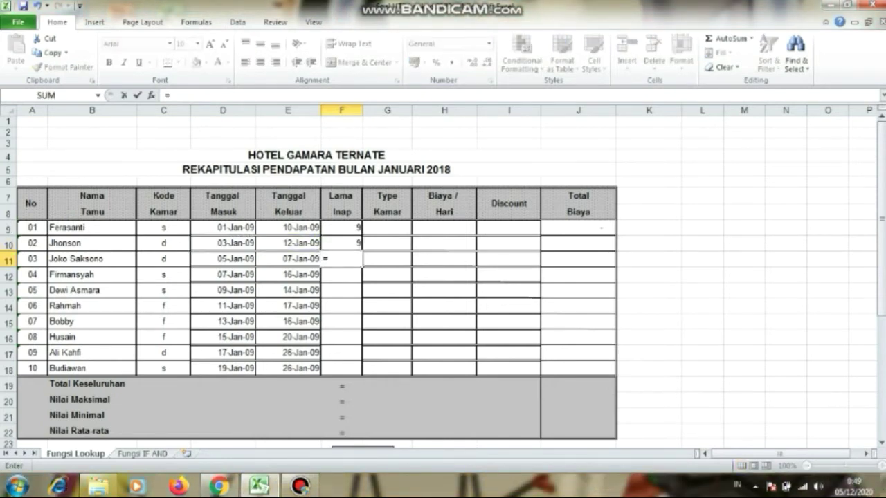
{"action": "key", "text": "Left"}
{"action": "type", "text": "-"}
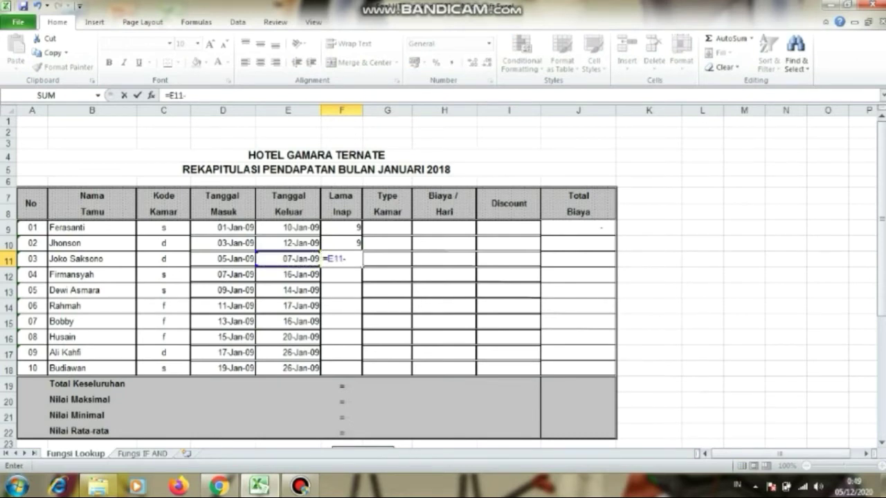
{"action": "key", "text": "Left"}
{"action": "key", "text": "Left"}
{"action": "key", "text": "Return"}
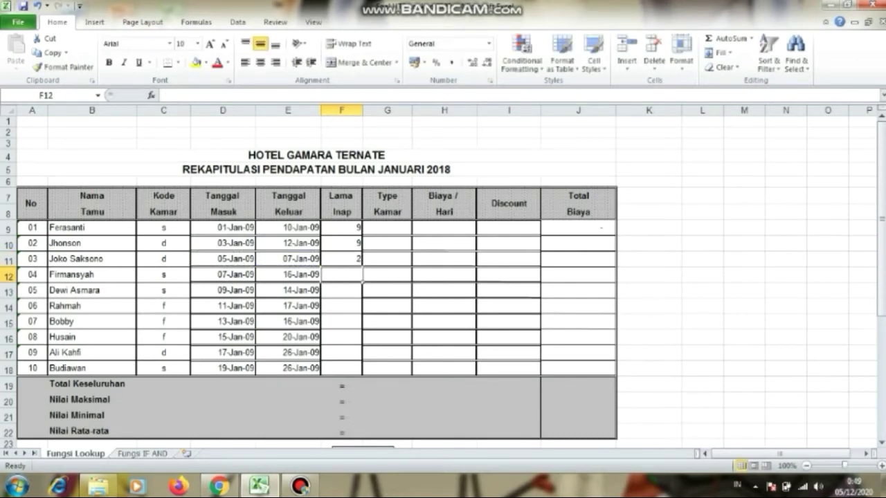
Enter =E12-D12 in F12 and fill the formula down the Lama Inap column through F18
{"action": "type", "text": "="}
{"action": "key", "text": "Left"}
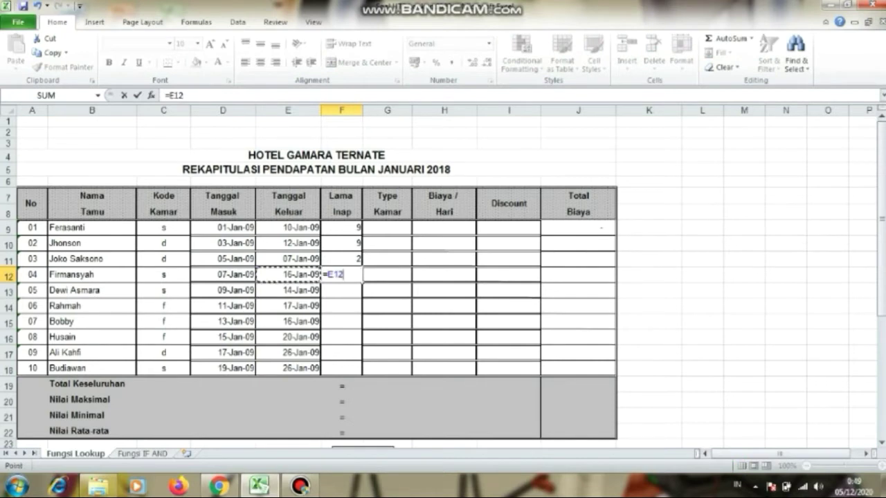
{"action": "type", "text": "-"}
{"action": "key", "text": "Left"}
{"action": "key", "text": "Left"}
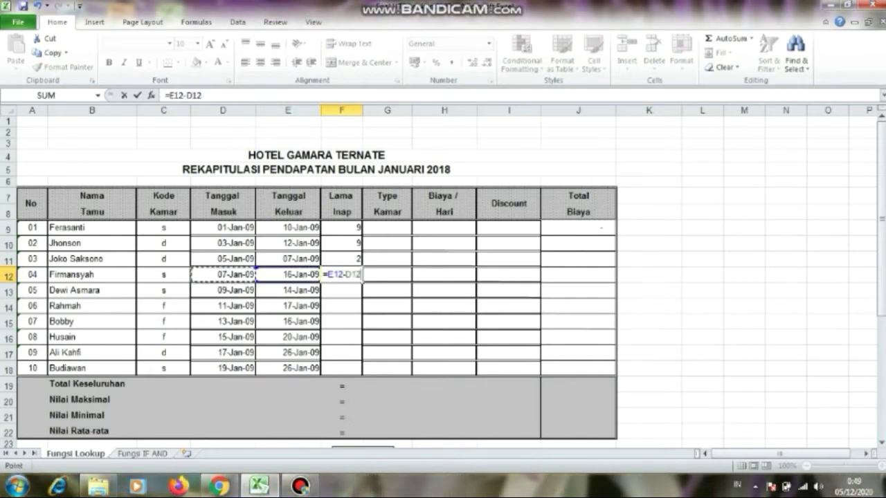
{"action": "key", "text": "Return"}
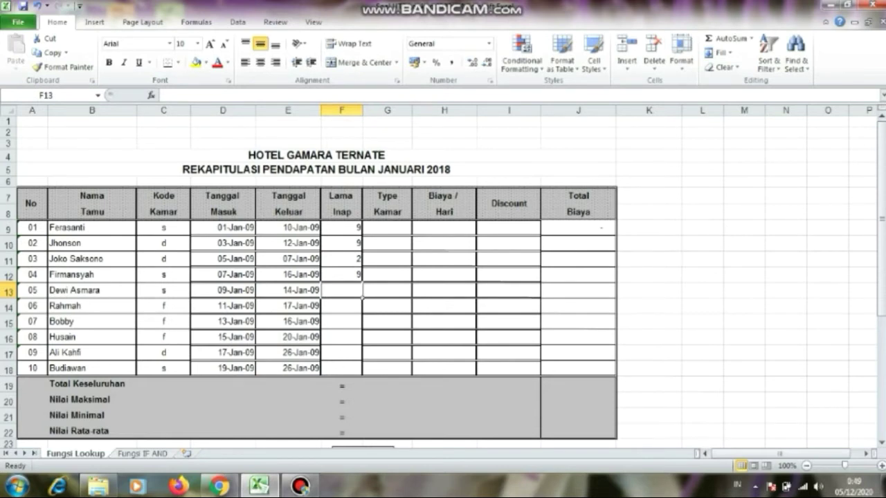
{"action": "key", "text": "Up"}
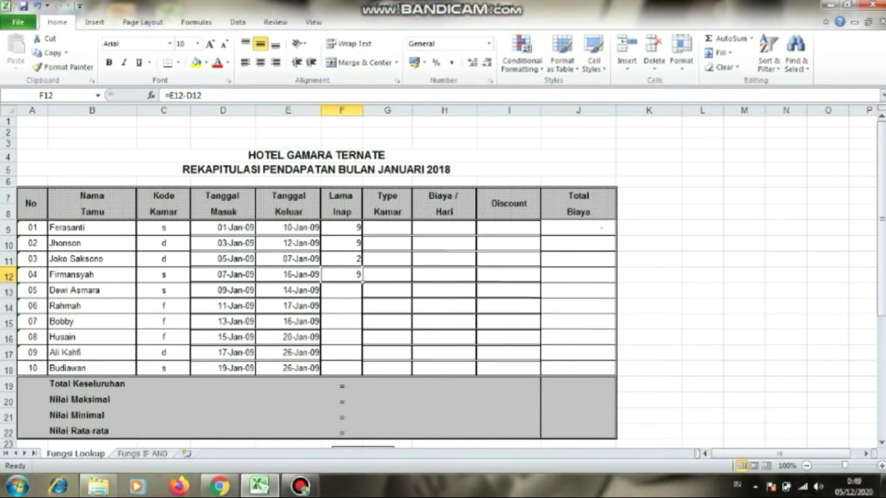
{"action": "left_click_drag", "start_coordinate": [362, 280], "coordinate": [362, 369]}
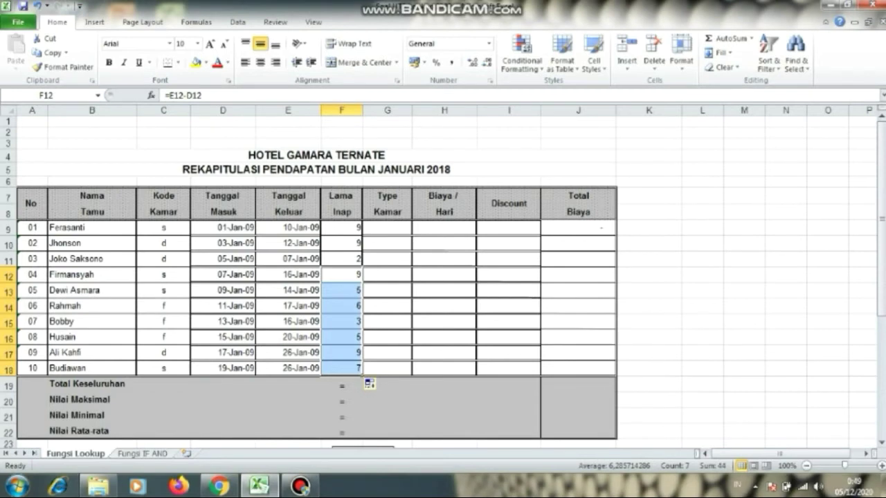
Start a VLOOKUP formula in G9 for the first guest's Type Kamar, using room code C9 as the lookup value
{"action": "left_click", "coordinate": [387, 227]}
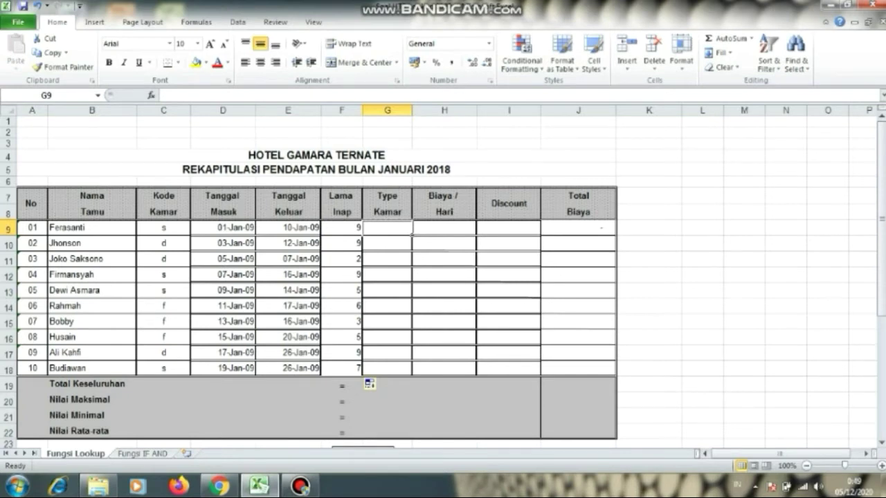
{"action": "type", "text": "="}
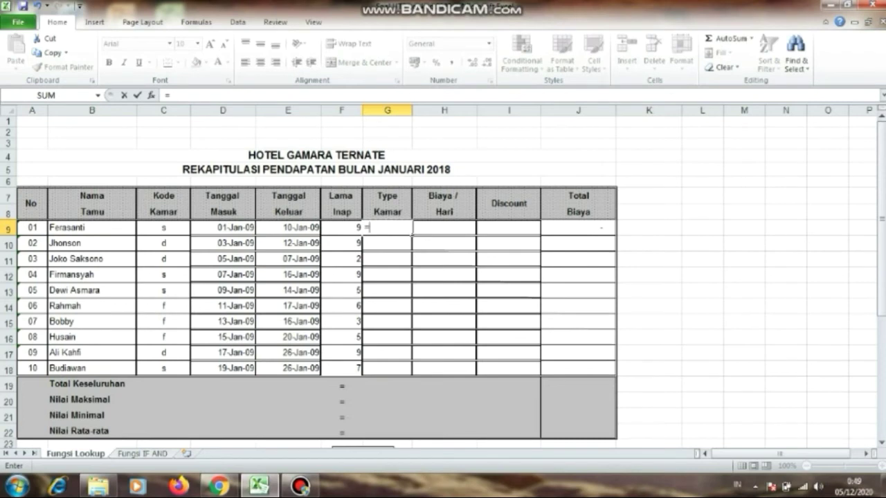
{"action": "type", "text": "V"}
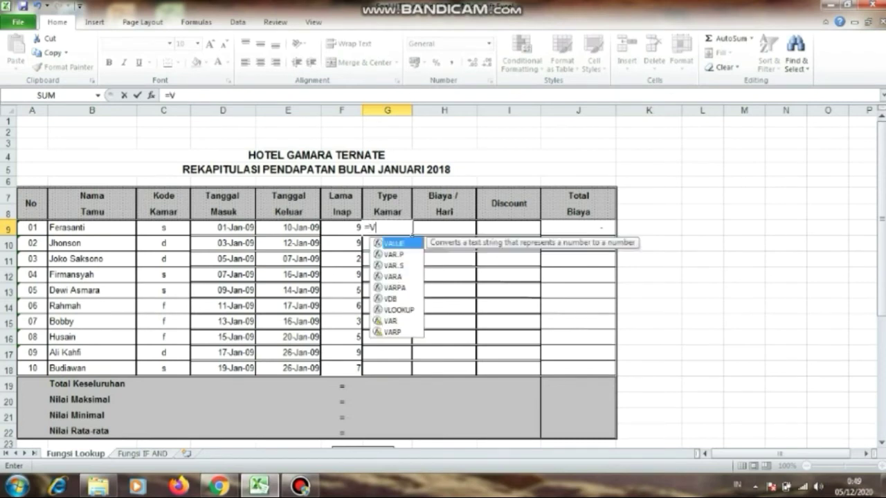
{"action": "type", "text": "LOOL"}
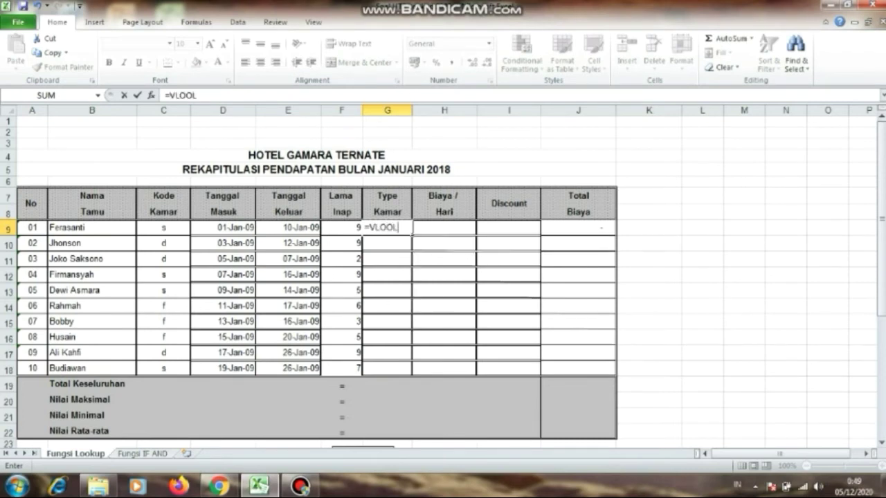
{"action": "key", "text": "BackSpace"}
{"action": "type", "text": "K"}
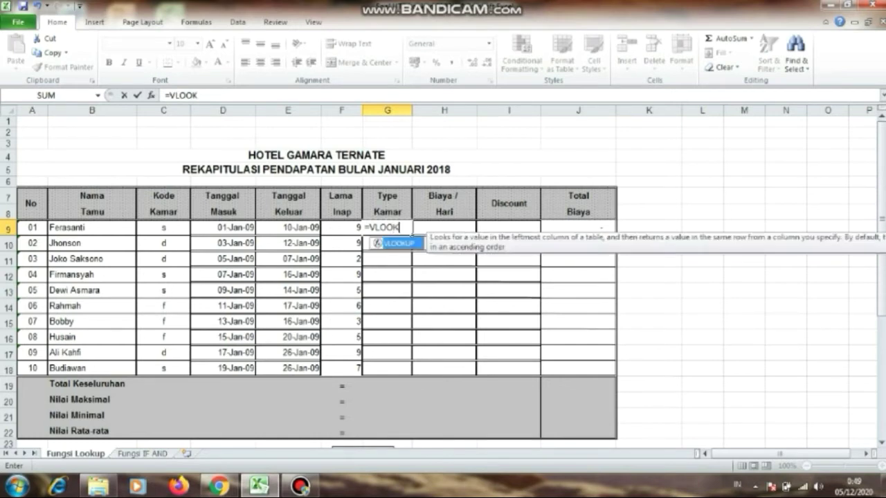
{"action": "type", "text": "UP("}
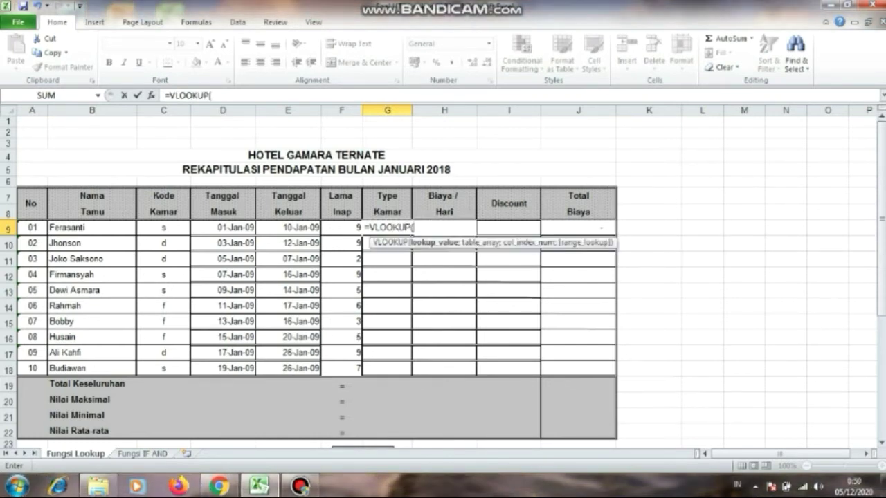
{"action": "left_click", "coordinate": [164, 228]}
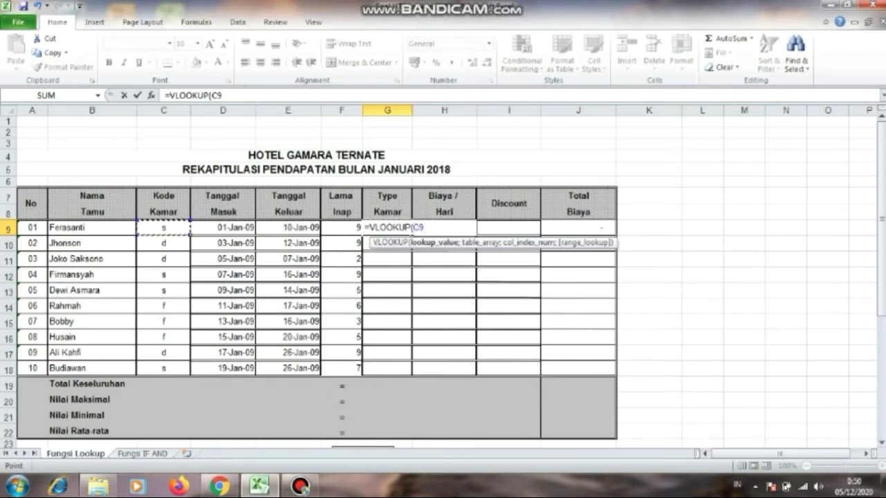
{"action": "type", "text": ";"}
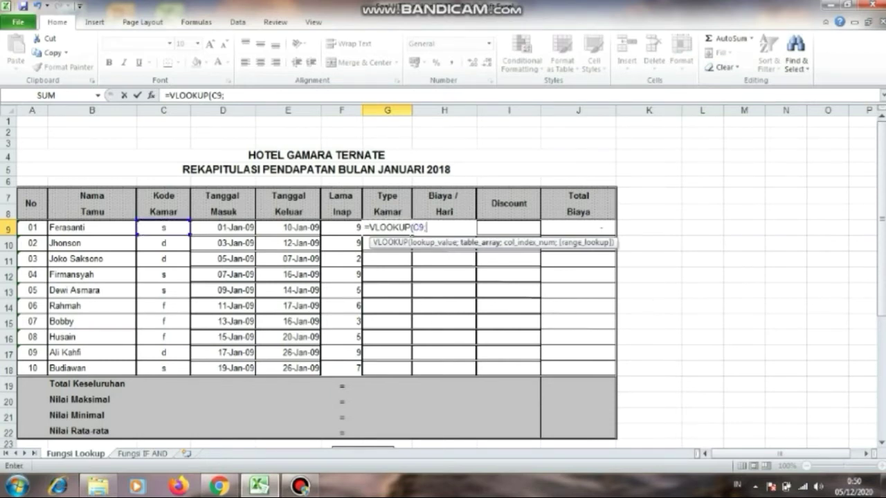
Complete the G9 VLOOKUP with table range A27:D29 from Tabel Proses Data, column index 2 and FALSE for exact match
{"action": "scroll", "coordinate": [443, 277], "scroll_direction": "down", "scroll_amount": 7}
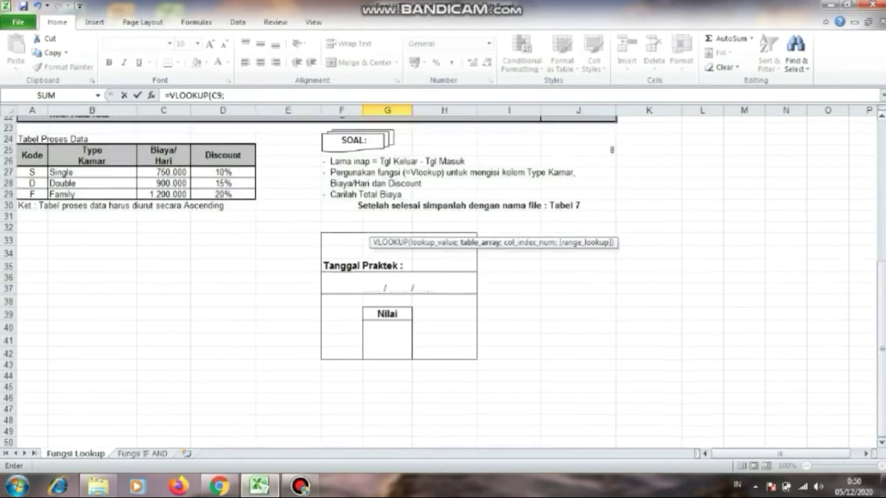
{"action": "scroll", "coordinate": [443, 277], "scroll_direction": "up", "scroll_amount": 2}
{"action": "scroll", "coordinate": [443, 277], "scroll_direction": "up", "scroll_amount": 2}
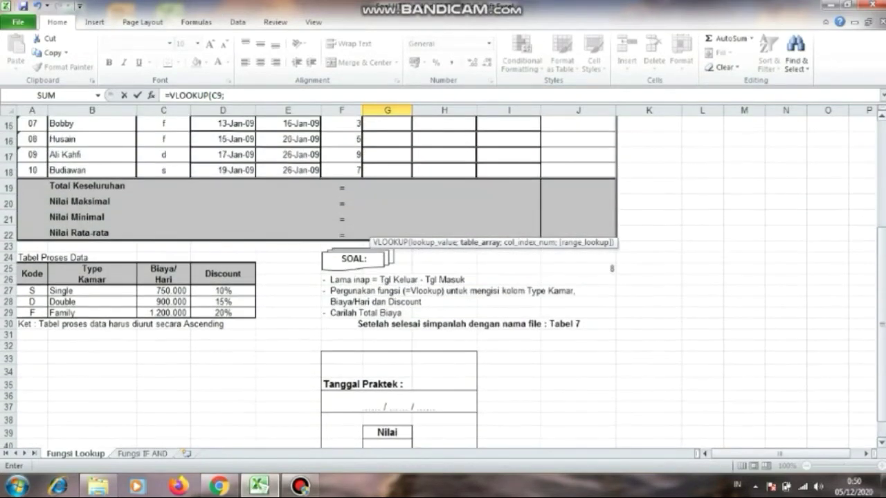
{"action": "scroll", "coordinate": [443, 277], "scroll_direction": "up", "scroll_amount": 1}
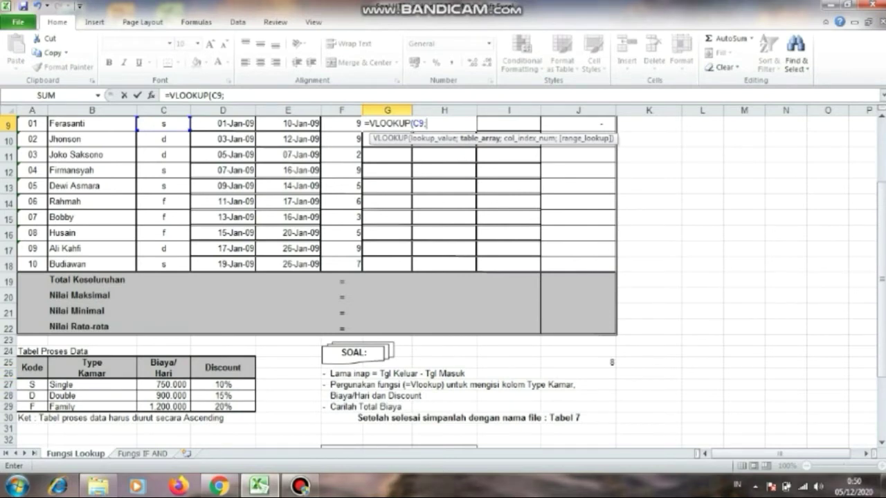
{"action": "left_click", "coordinate": [32, 385]}
{"action": "left_click_drag", "start_coordinate": [32, 385], "coordinate": [253, 408]}
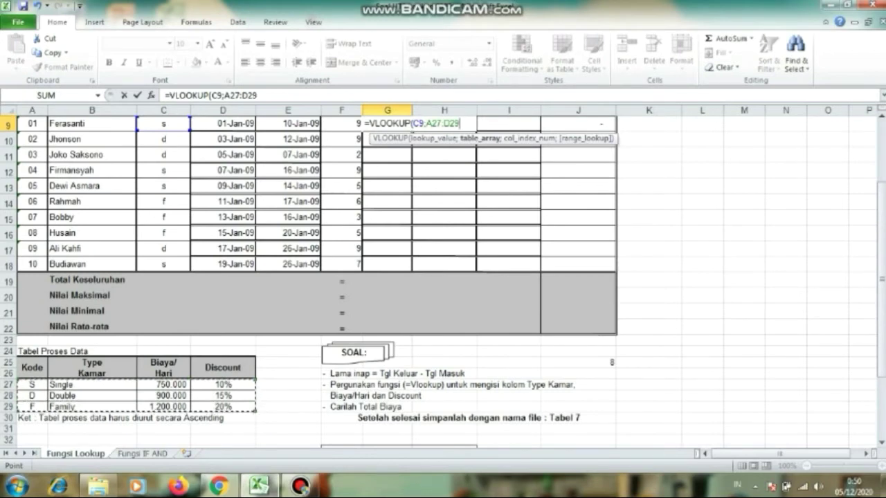
{"action": "type", "text": ";"}
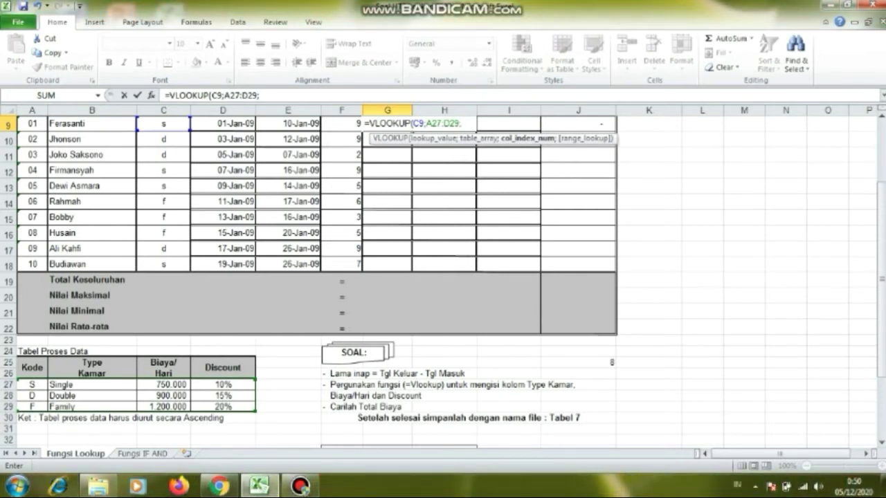
{"action": "type", "text": "2"}
{"action": "type", "text": ";"}
{"action": "type", "text": "F"}
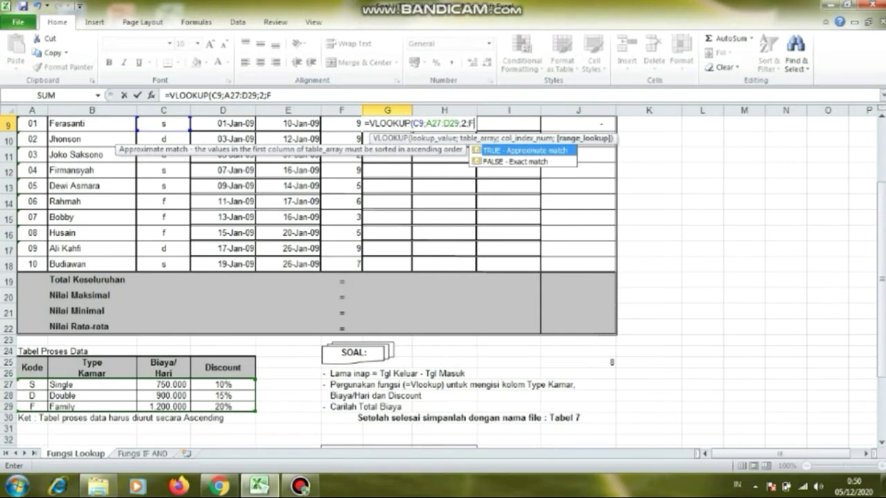
{"action": "type", "text": "ALSE)"}
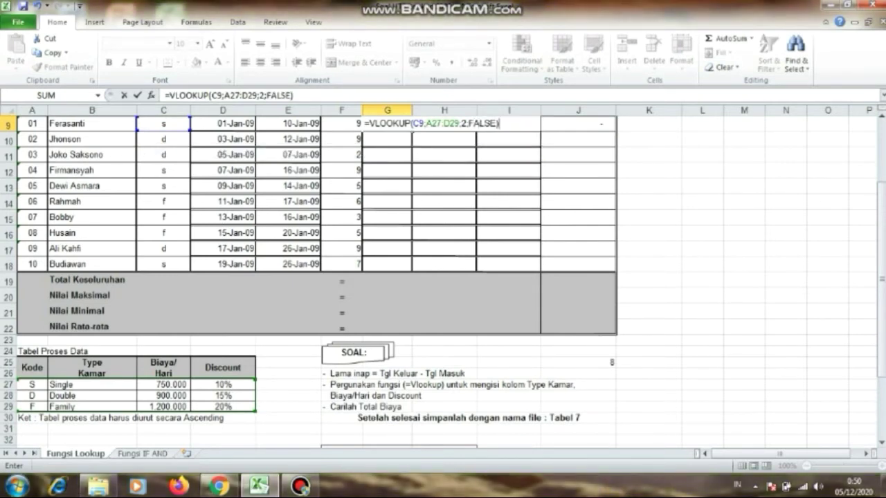
{"action": "key", "text": "Return"}
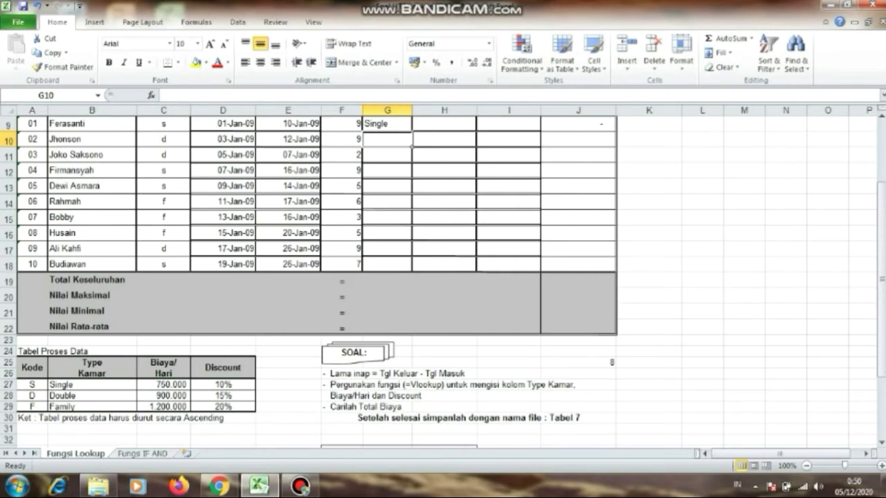
Start a VLOOKUP formula in G10 for the second guest's Type Kamar, with room code C10 as the lookup value
{"action": "type", "text": "="}
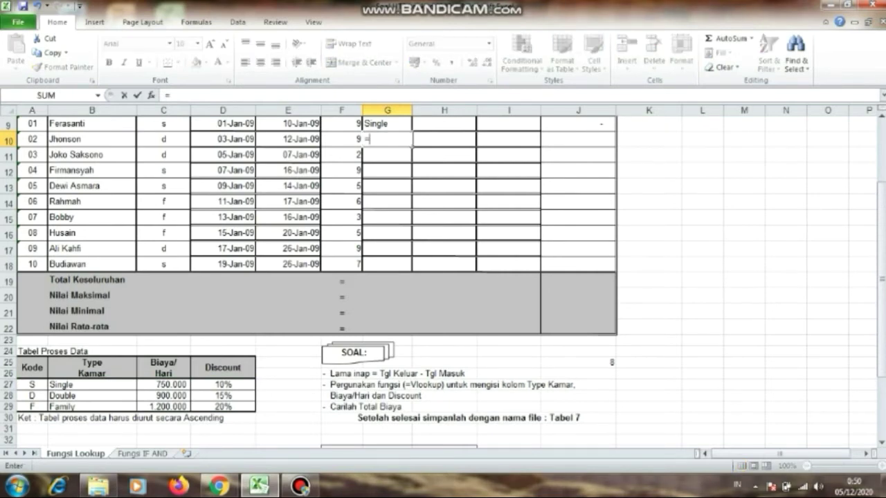
{"action": "type", "text": "VLOO"}
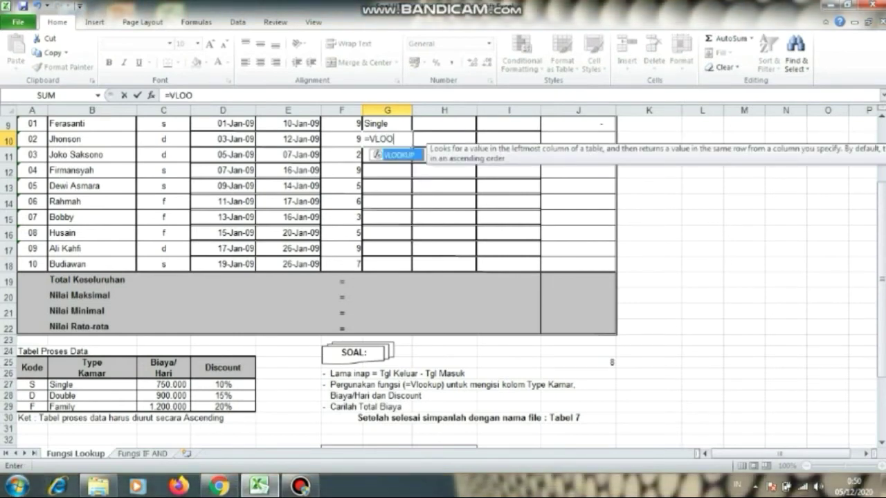
{"action": "type", "text": "KUP("}
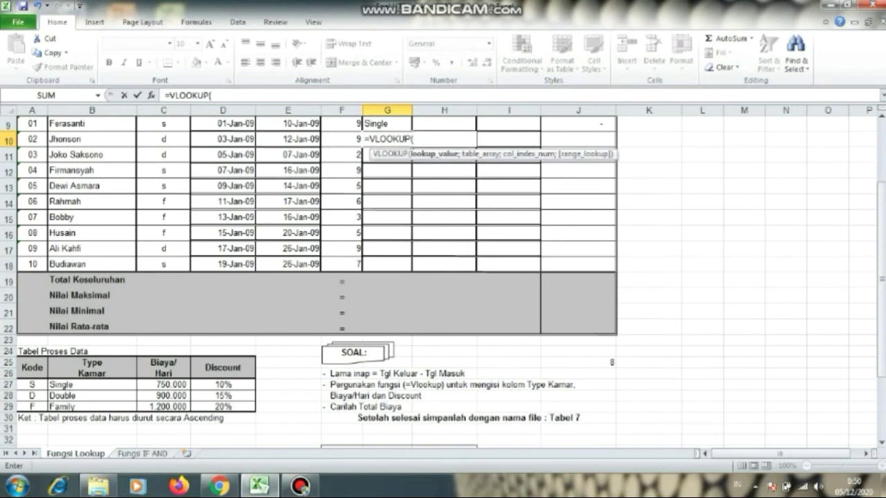
{"action": "left_click", "coordinate": [400, 139]}
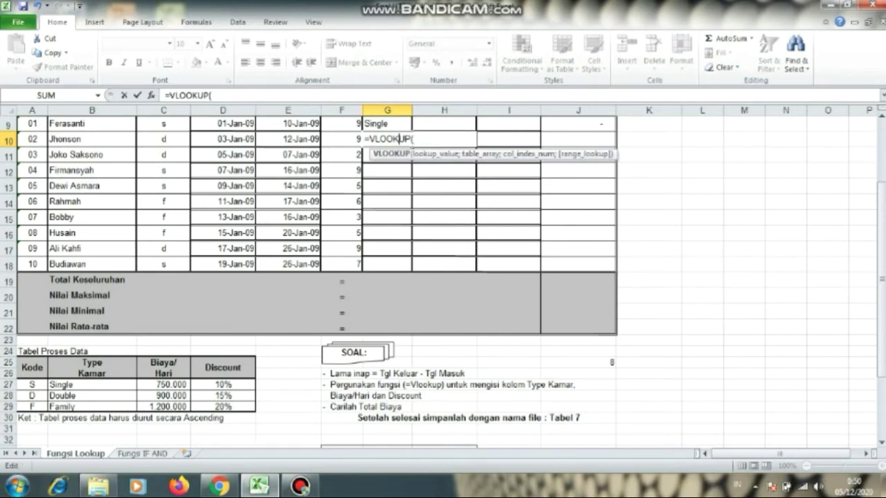
{"action": "key", "text": "Return"}
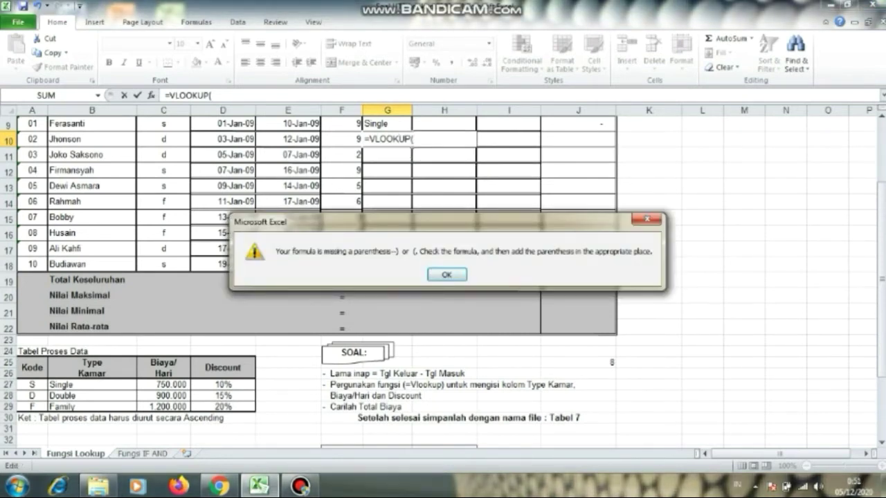
{"action": "key", "text": "Return"}
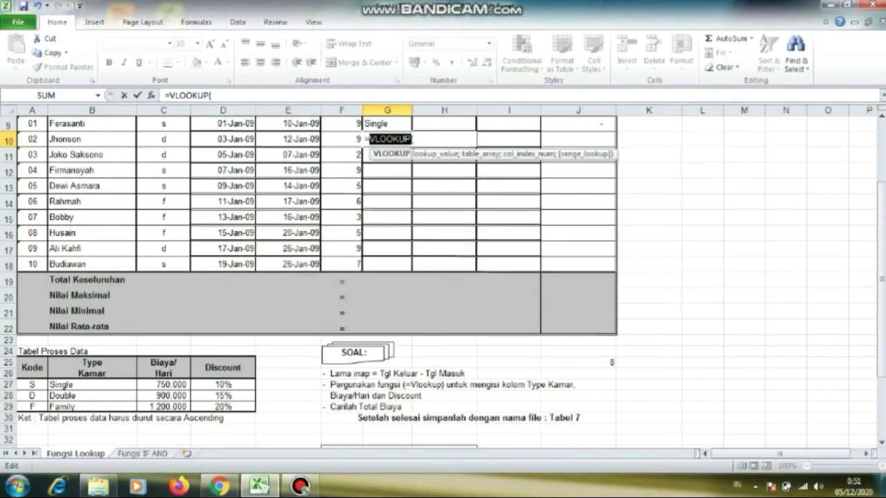
{"action": "left_click", "coordinate": [414, 139]}
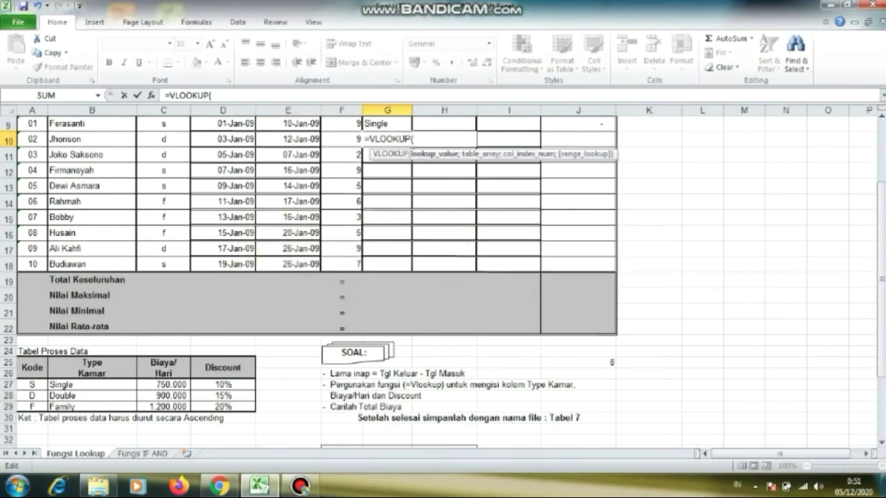
{"action": "left_click", "coordinate": [163, 139]}
{"action": "type", "text": ";"}
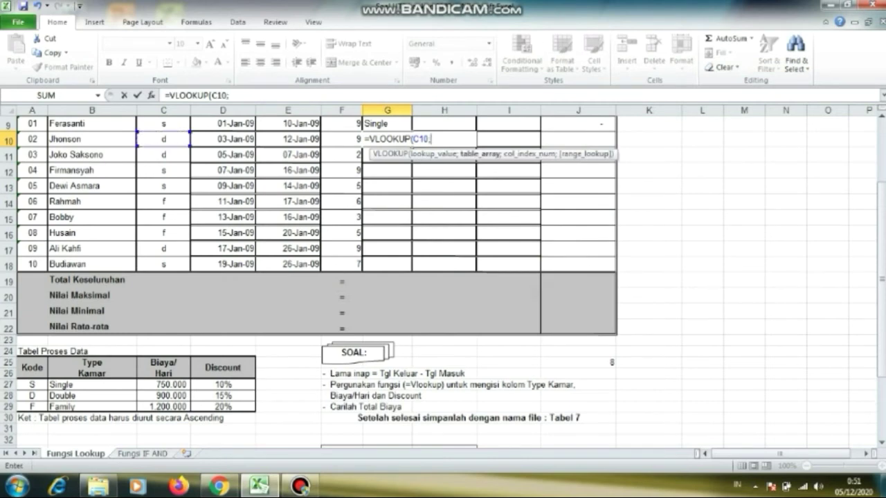
Complete the G10 formula as =VLOOKUP(C10;A27:D29;2;FALSE) using the Tabel Proses Data rows
{"action": "left_click", "coordinate": [32, 385]}
{"action": "left_click_drag", "start_coordinate": [32, 385], "coordinate": [223, 406]}
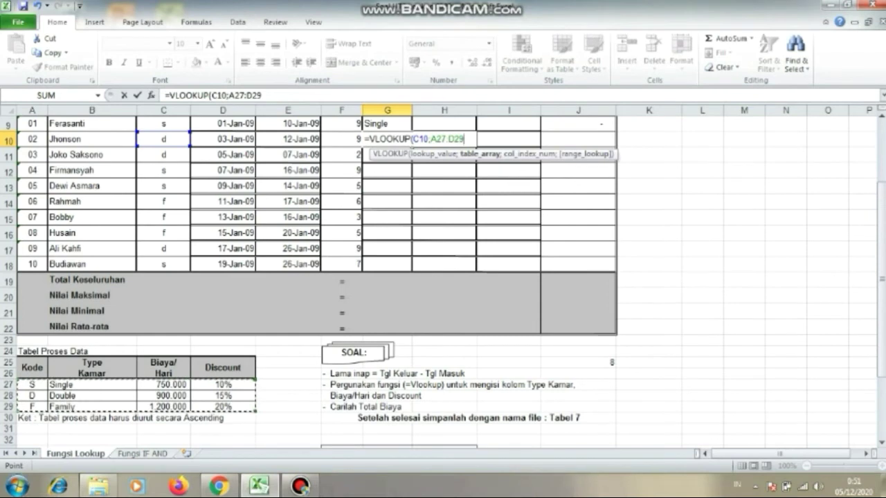
{"action": "type", "text": ";2"}
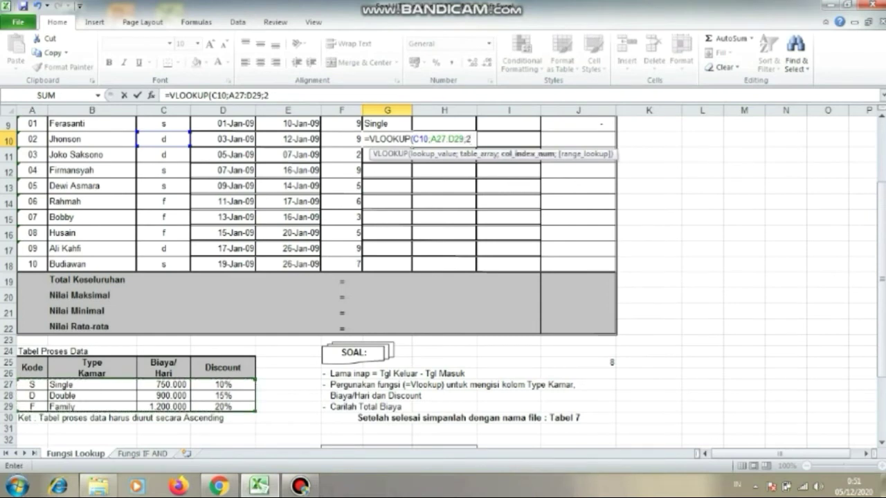
{"action": "type", "text": ";"}
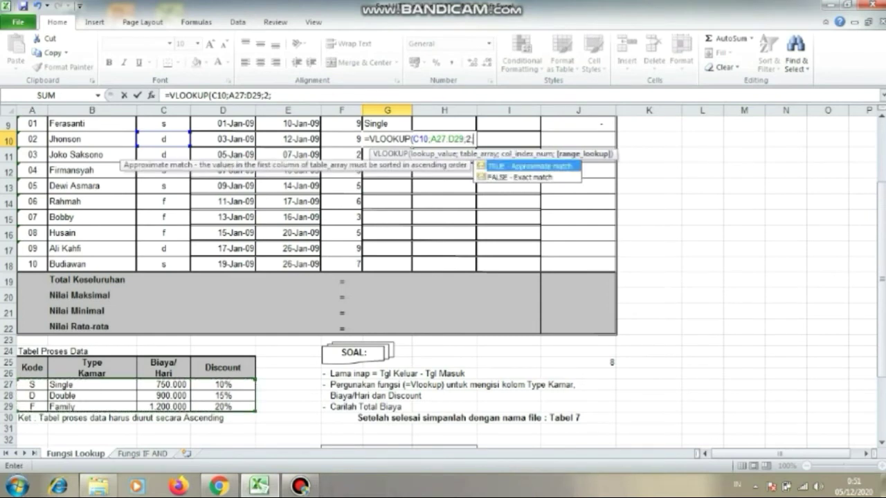
{"action": "type", "text": "FALSE"}
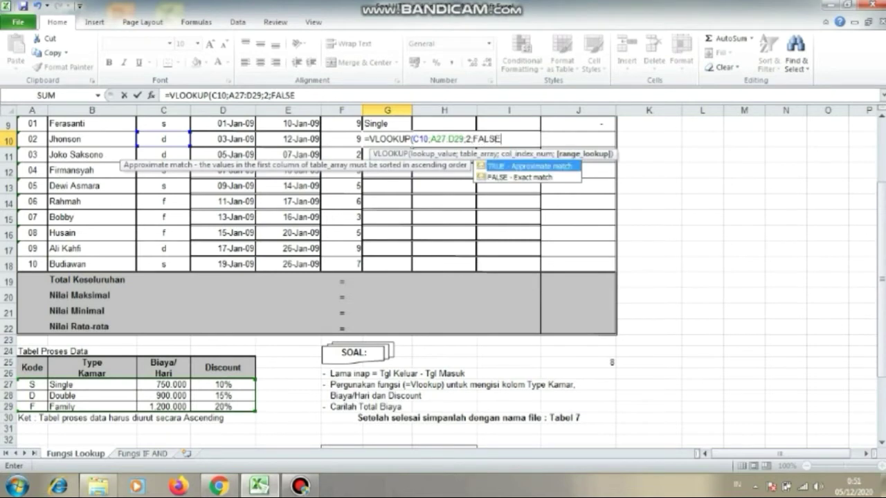
{"action": "type", "text": ")"}
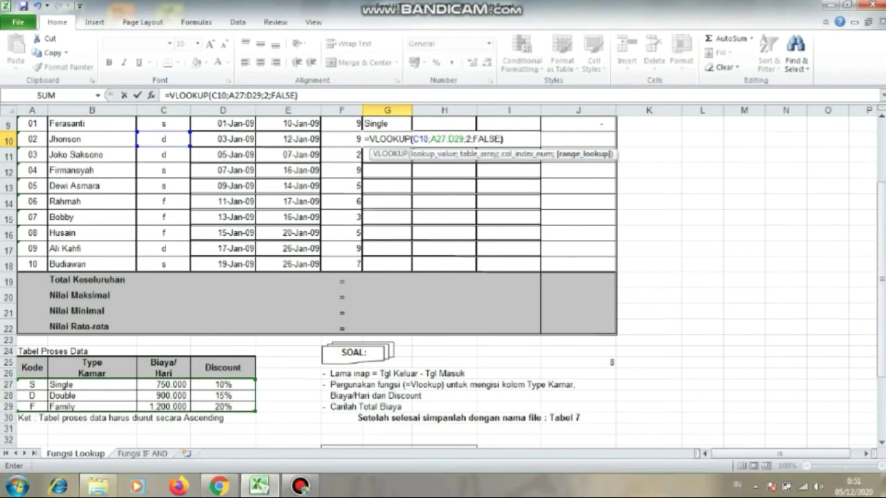
{"action": "key", "text": "Return"}
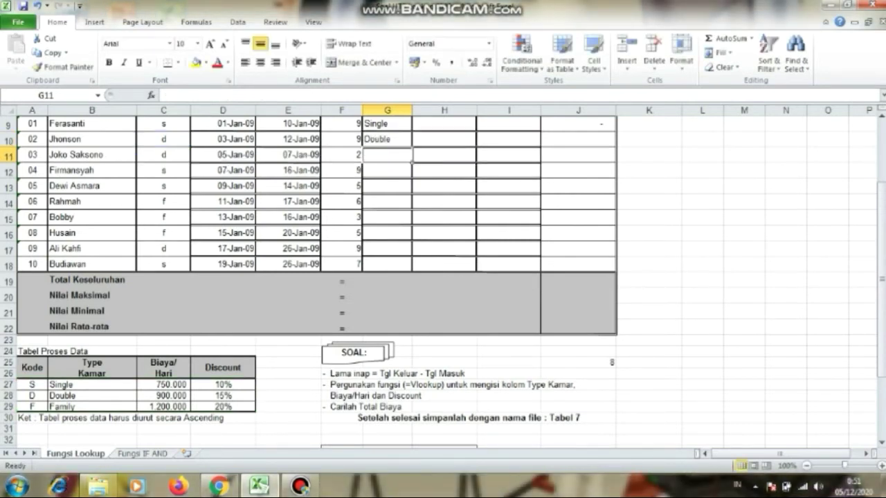
Start a VLOOKUP formula in G11 for the third guest's Type Kamar, using room code C11 as the lookup value
{"action": "type", "text": "=VL"}
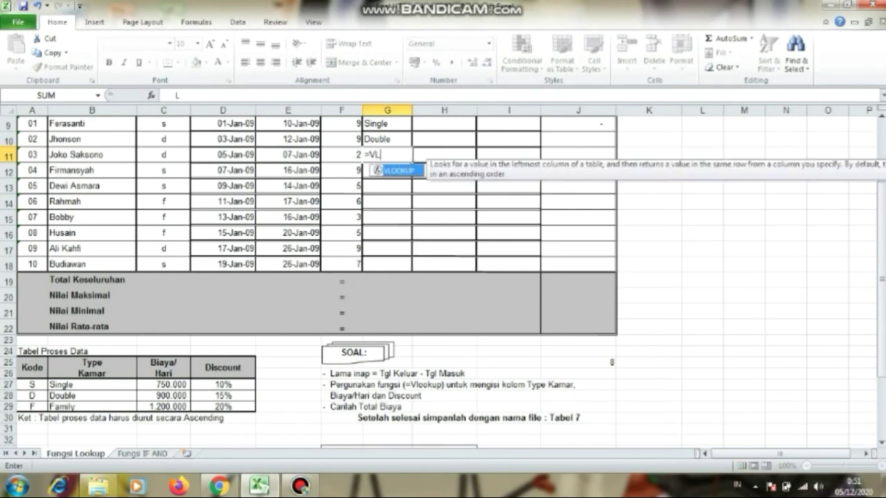
{"action": "type", "text": "OOKUP"}
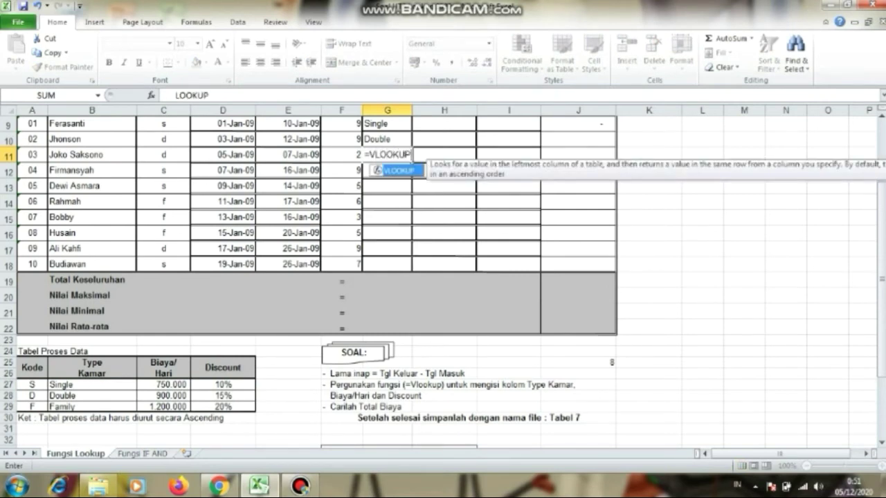
{"action": "type", "text": "("}
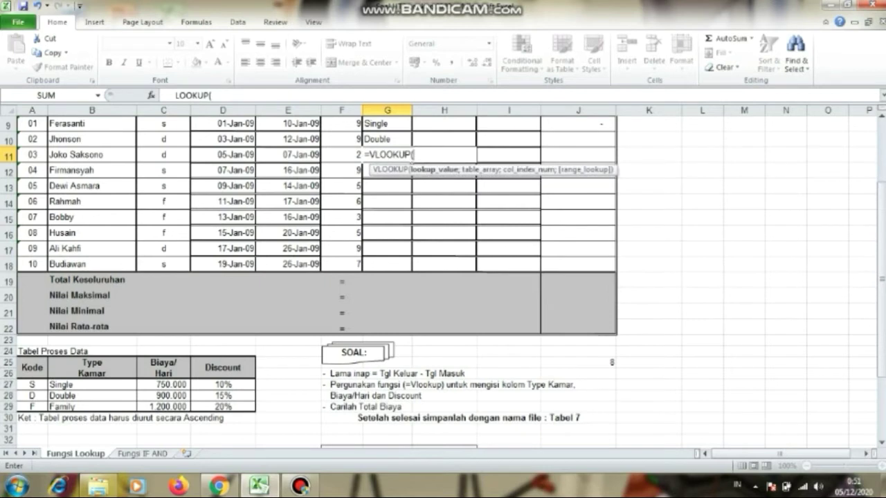
{"action": "left_click", "coordinate": [164, 155]}
{"action": "type", "text": ";"}
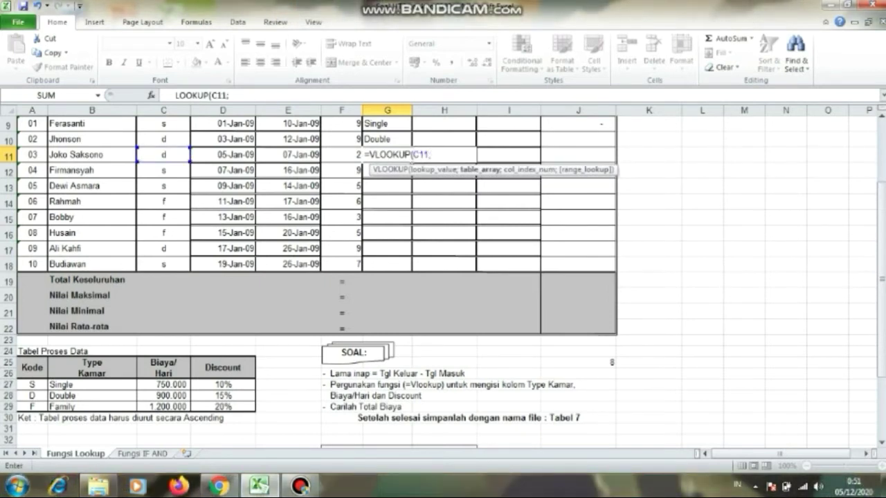
{"action": "left_click", "coordinate": [32, 384]}
{"action": "left_click", "coordinate": [91, 395]}
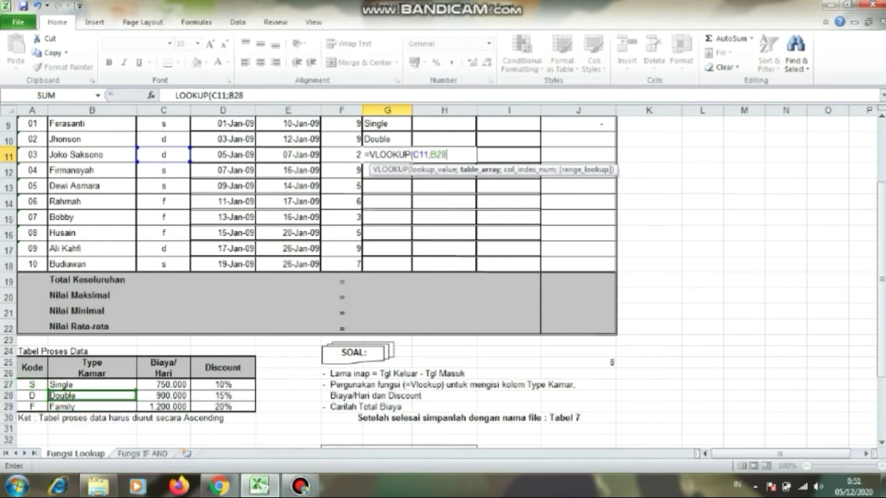
{"action": "key", "text": "BackSpace"}
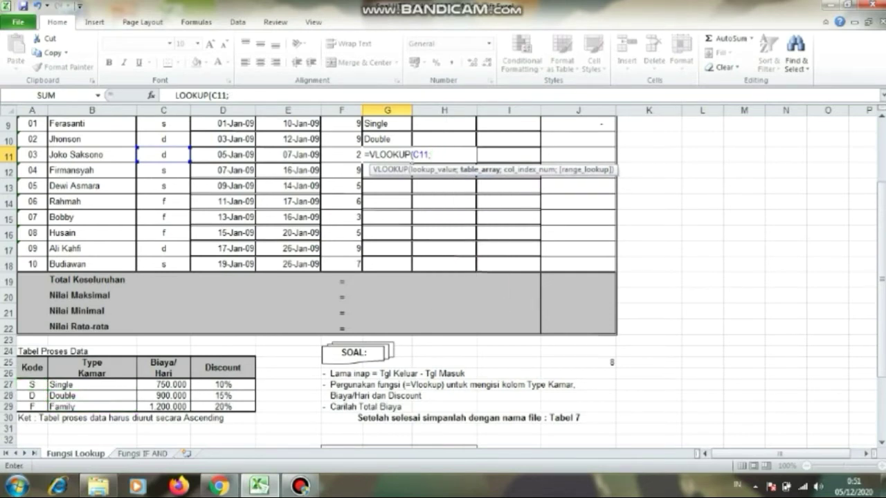
{"action": "type", "text": "A27"}
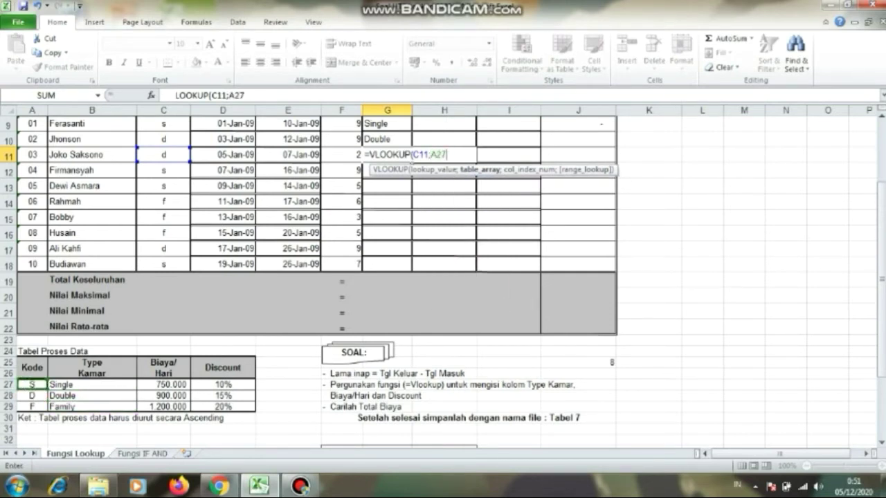
{"action": "key", "text": "BackSpace"}
{"action": "key", "text": "BackSpace"}
{"action": "key", "text": "BackSpace"}
{"action": "left_click", "coordinate": [33, 385]}
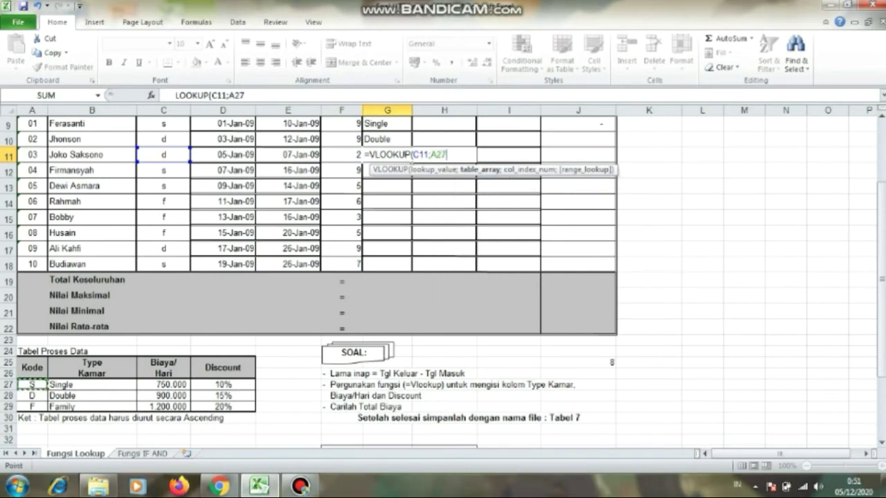
{"action": "left_click", "coordinate": [92, 385]}
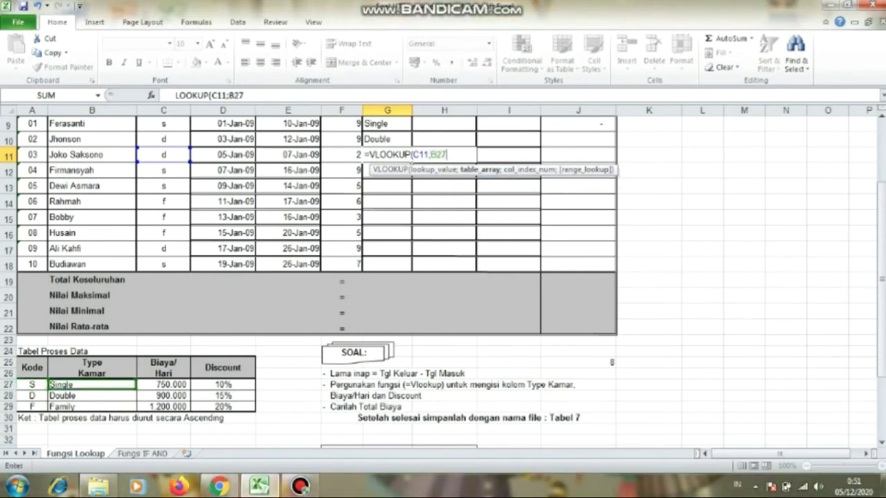
{"action": "key", "text": "F2"}
{"action": "key", "text": "Return"}
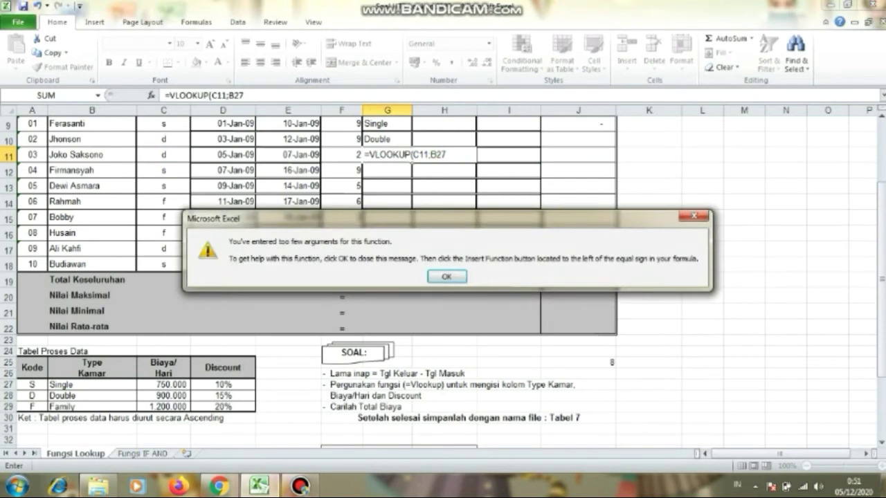
{"action": "key", "text": "Return"}
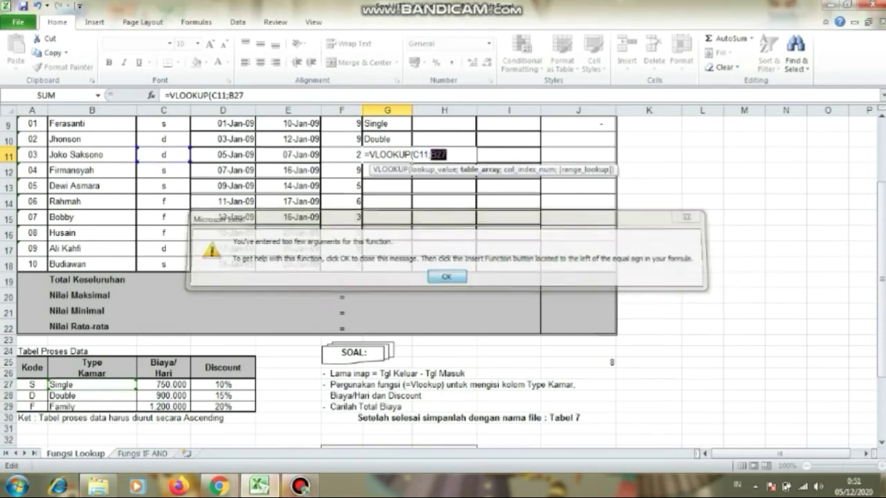
{"action": "key", "text": "BackSpace"}
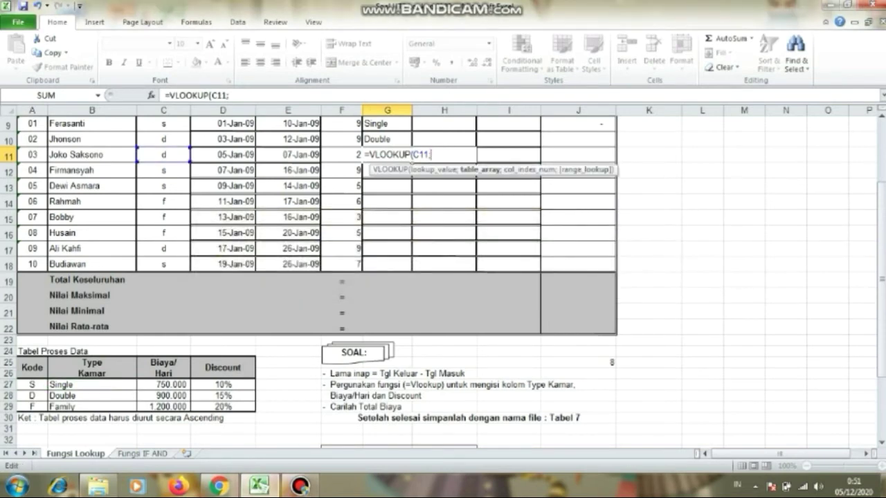
{"action": "left_click", "coordinate": [32, 385]}
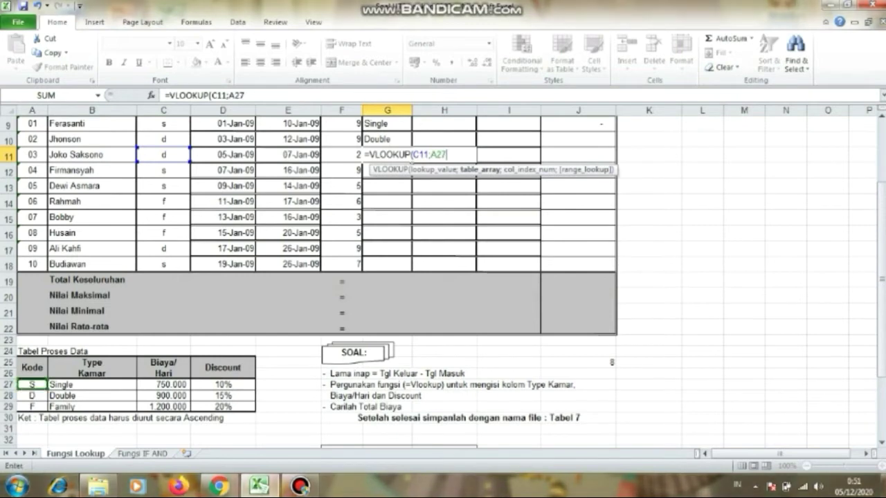
{"action": "key", "text": "BackSpace"}
{"action": "key", "text": "BackSpace"}
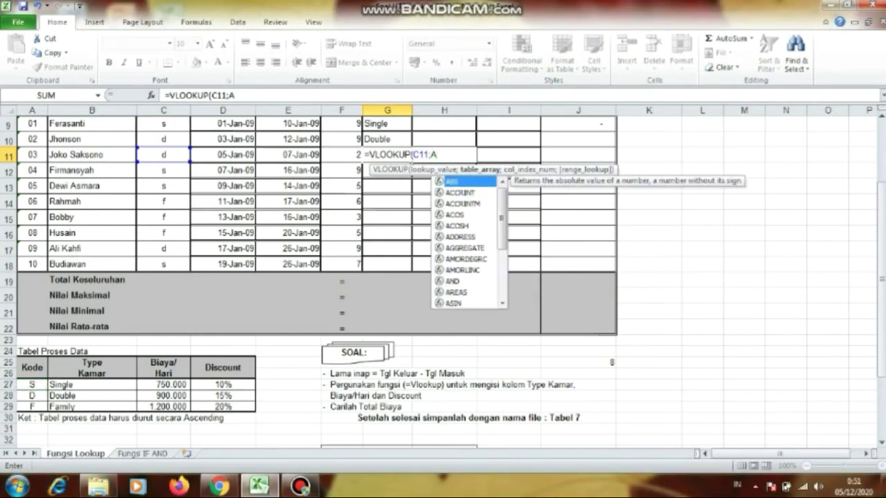
{"action": "key", "text": "BackSpace"}
{"action": "left_click", "coordinate": [31, 385]}
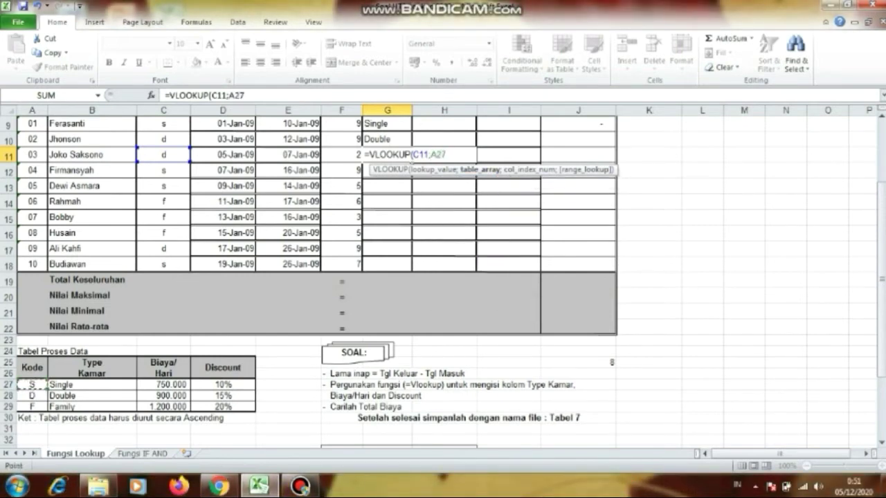
{"action": "left_click_drag", "start_coordinate": [32, 385], "coordinate": [166, 406]}
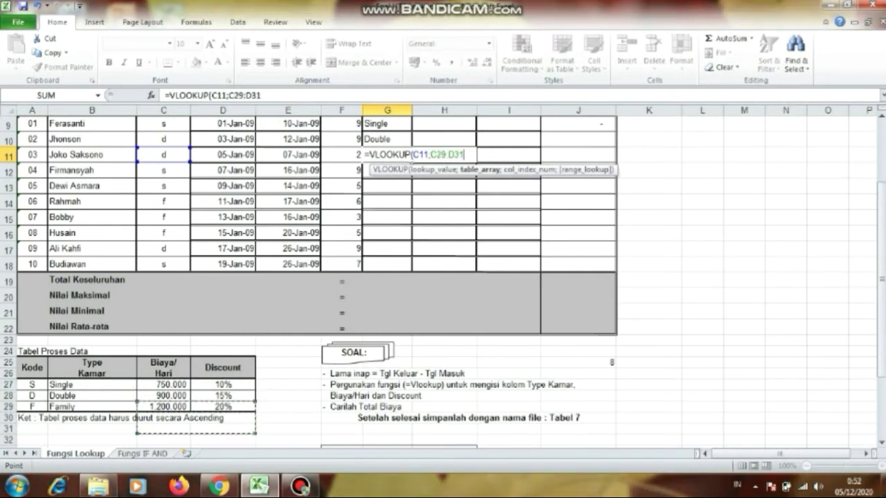
Complete the G11 VLOOKUP with table range A27:D29 from Tabel Proses Data, column index 2 and FALSE for exact match
{"action": "left_click", "coordinate": [32, 385]}
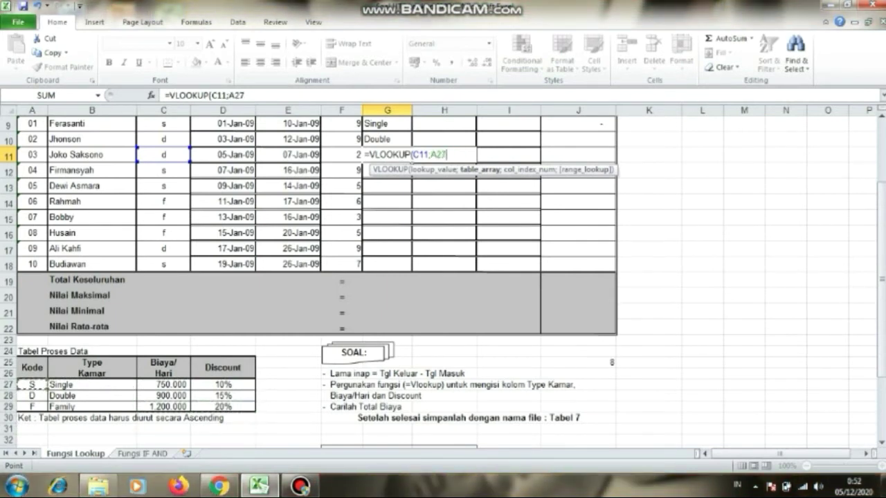
{"action": "left_click_drag", "start_coordinate": [31, 385], "coordinate": [228, 408]}
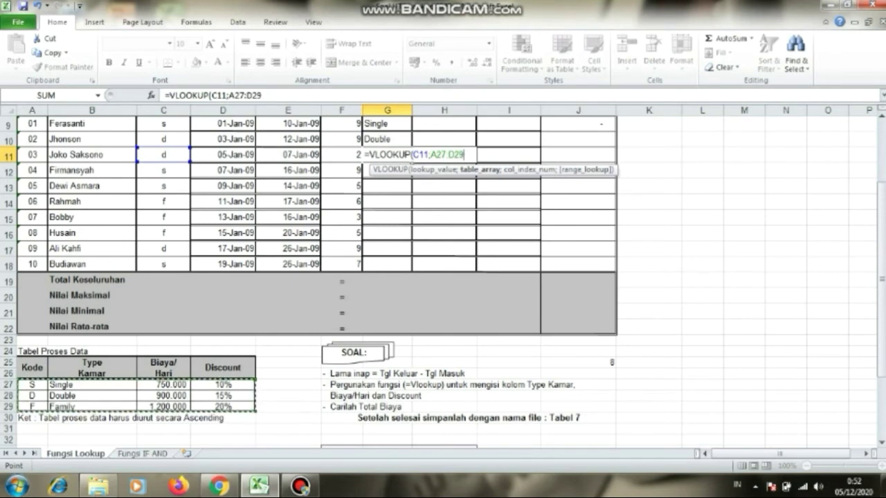
{"action": "type", "text": ";2"}
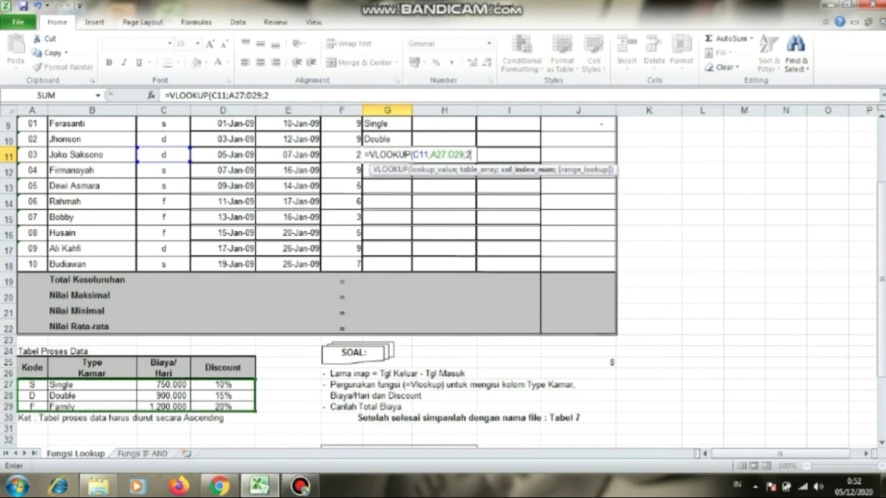
{"action": "type", "text": ";"}
{"action": "type", "text": "FAS"}
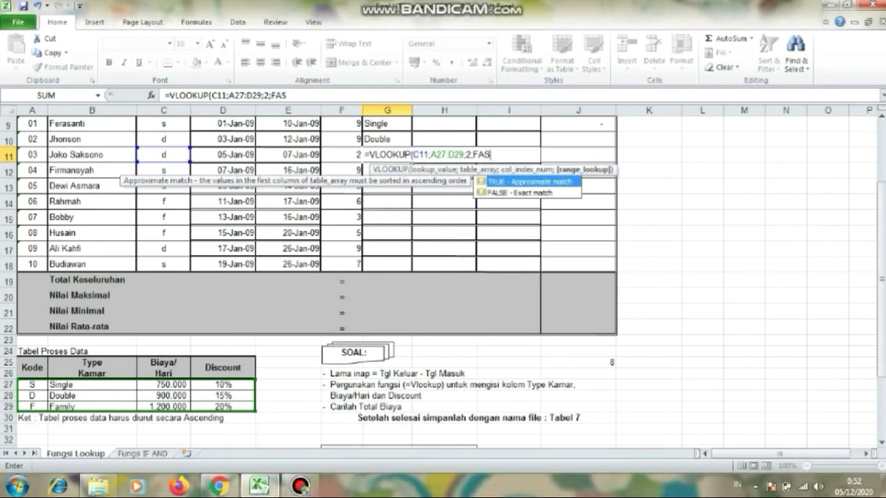
{"action": "key", "text": "BackSpace"}
{"action": "type", "text": "LSE)"}
{"action": "key", "text": "Return"}
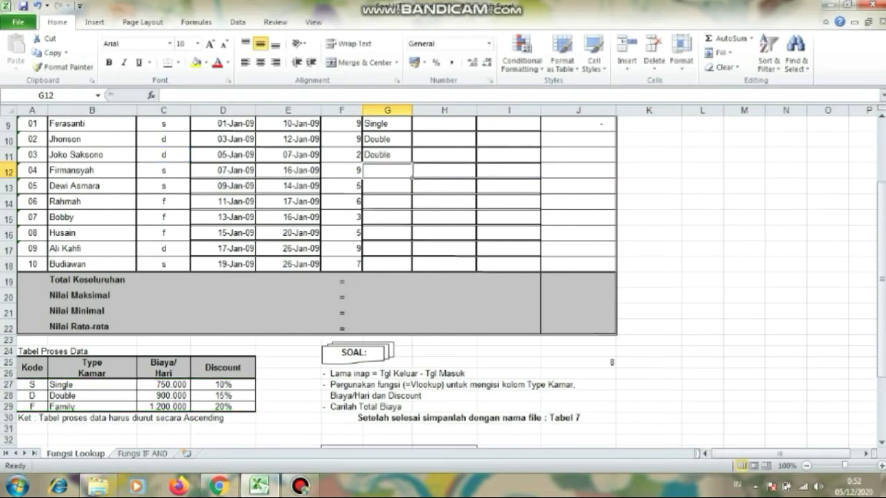
Start a VLOOKUP formula in G12 for the fourth guest's Type Kamar, with room code C12 as the lookup value
{"action": "type", "text": "=VLLO"}
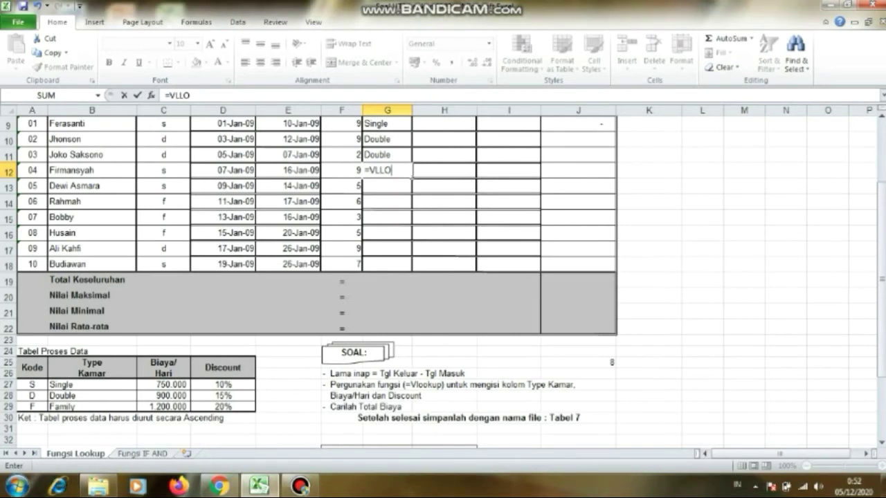
{"action": "key", "text": "BackSpace"}
{"action": "key", "text": "BackSpace"}
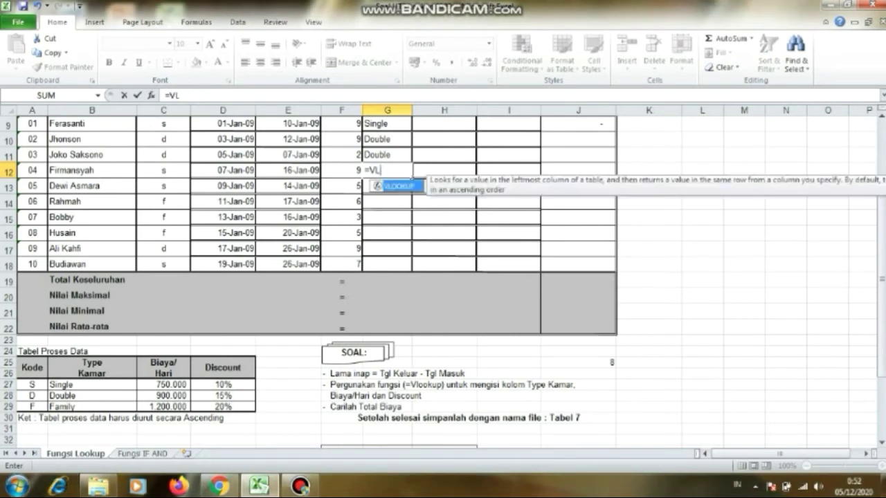
{"action": "type", "text": "OOKUP("}
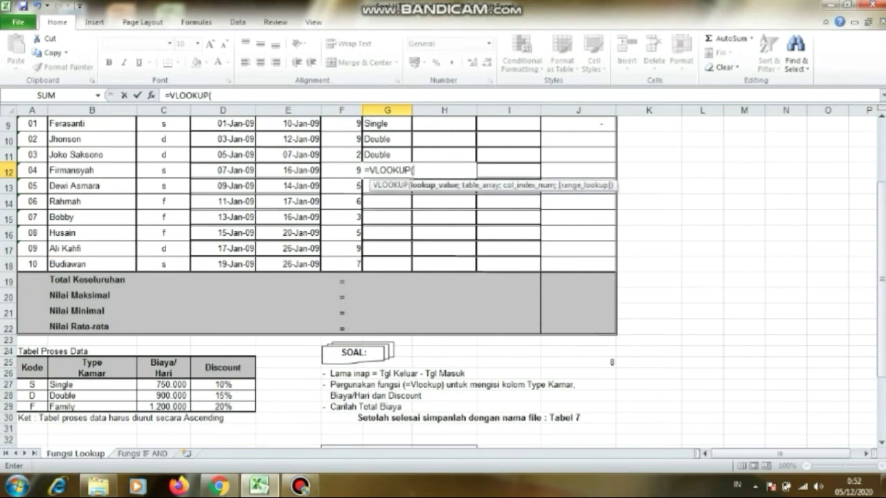
{"action": "left_click", "coordinate": [163, 170]}
{"action": "type", "text": ";"}
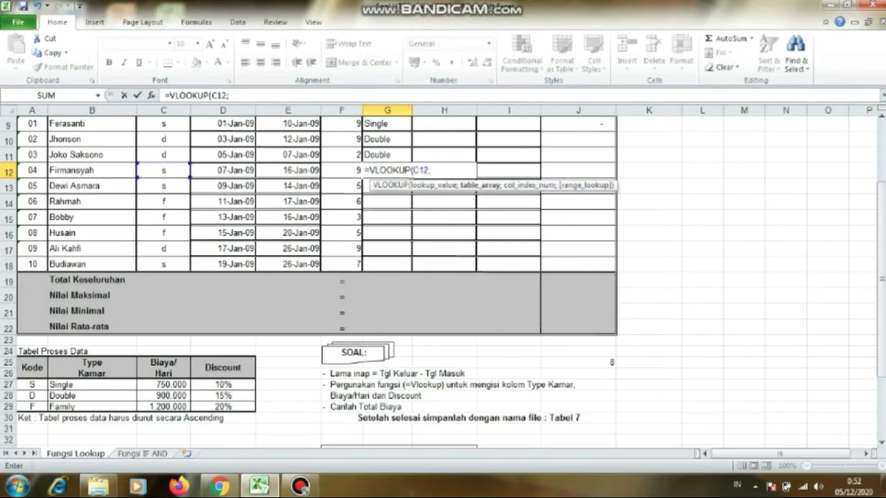
Complete the G12 formula as =VLOOKUP(C12;A27:D29;2;FALSE) using the Tabel Proses Data rows
{"action": "left_click", "coordinate": [32, 384]}
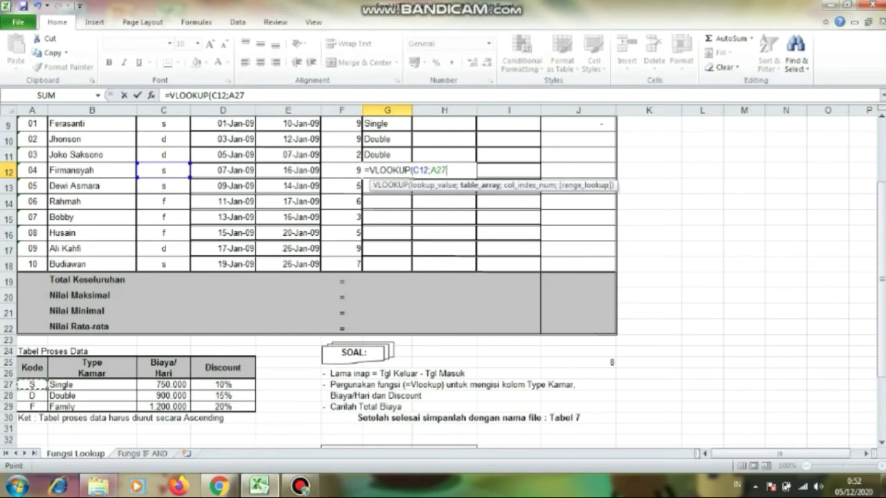
{"action": "left_click_drag", "start_coordinate": [32, 384], "coordinate": [235, 408]}
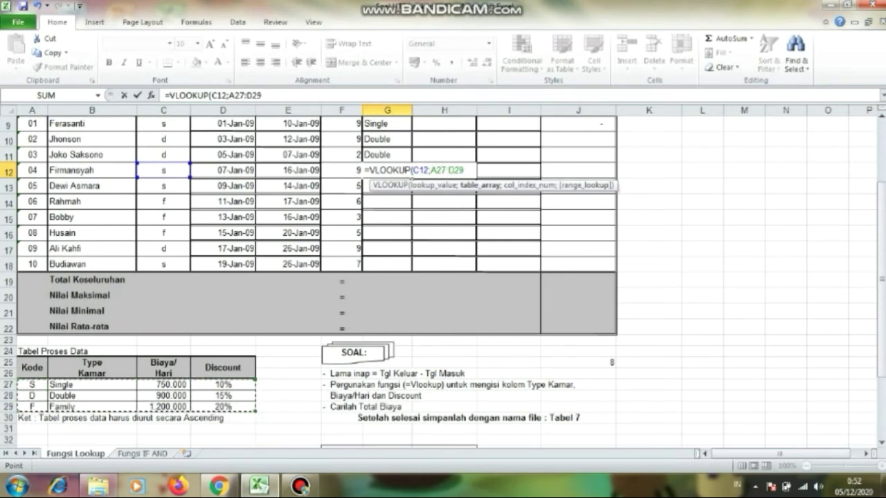
{"action": "type", "text": ";"}
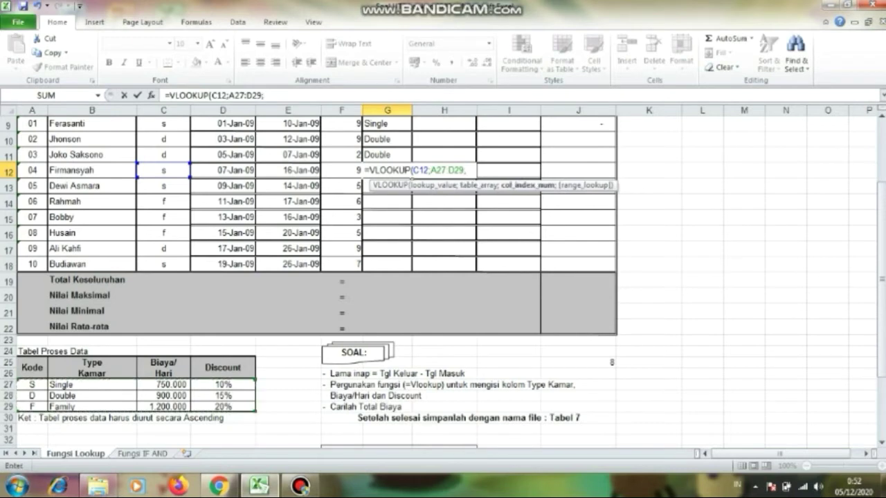
{"action": "type", "text": "2"}
{"action": "type", "text": ";FA"}
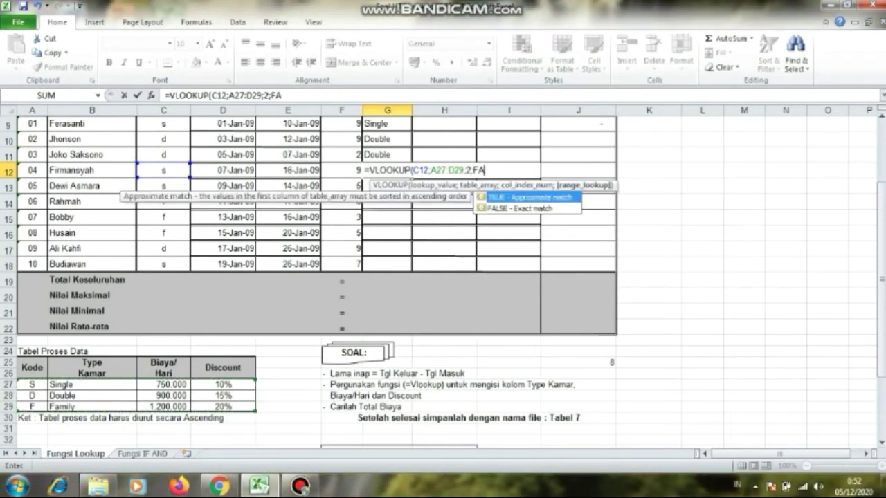
{"action": "type", "text": "SLE)"}
{"action": "key", "text": "Return"}
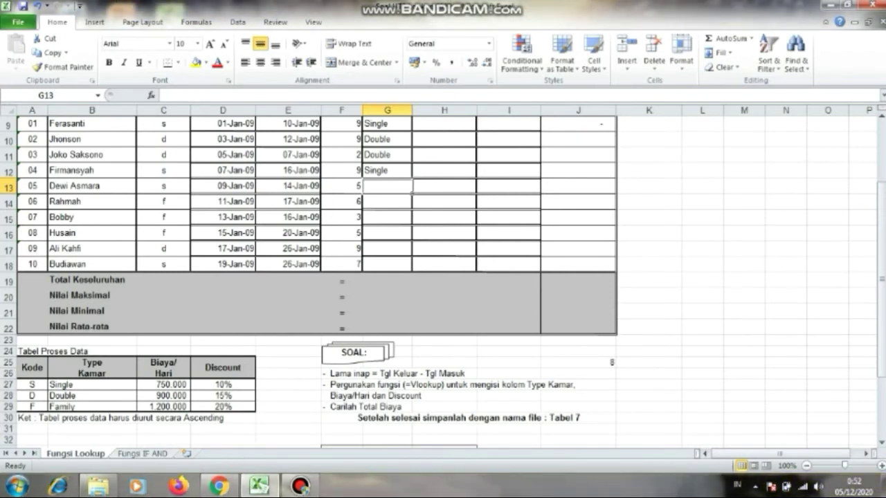
Lock the table rows in the G12 formula by changing its range to A$27:D$29
{"action": "left_click", "coordinate": [387, 170]}
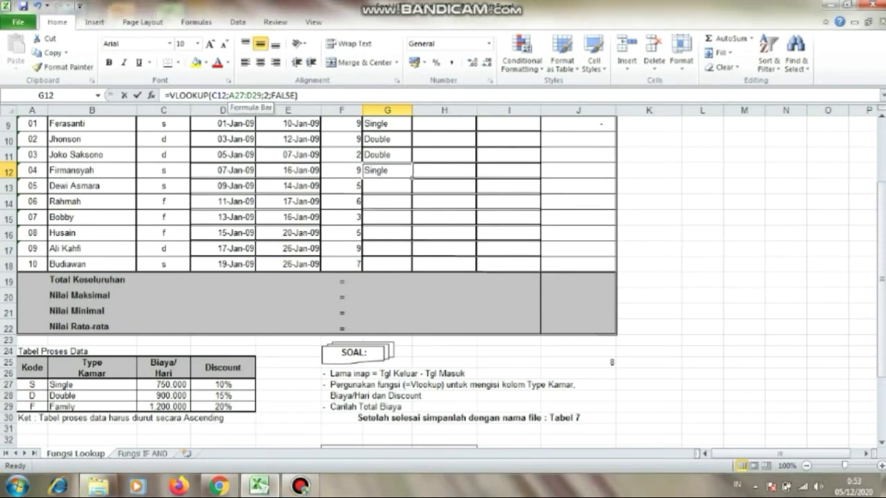
{"action": "left_click", "coordinate": [235, 95]}
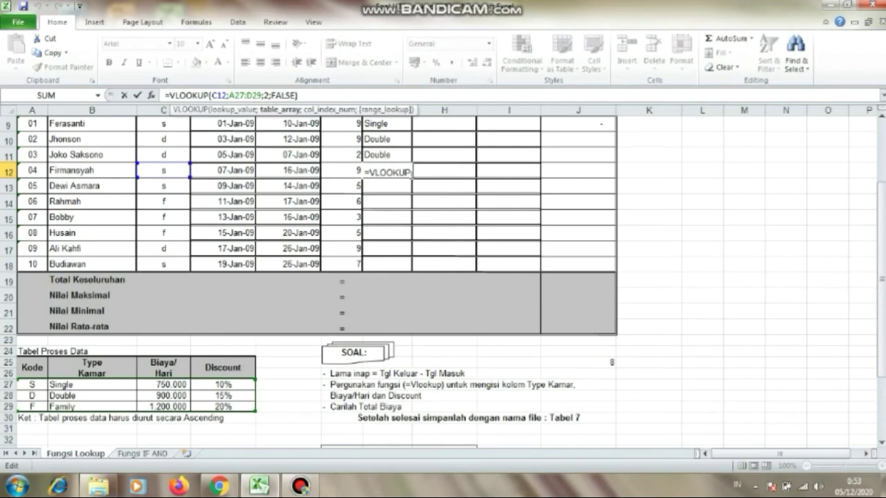
{"action": "type", "text": "$"}
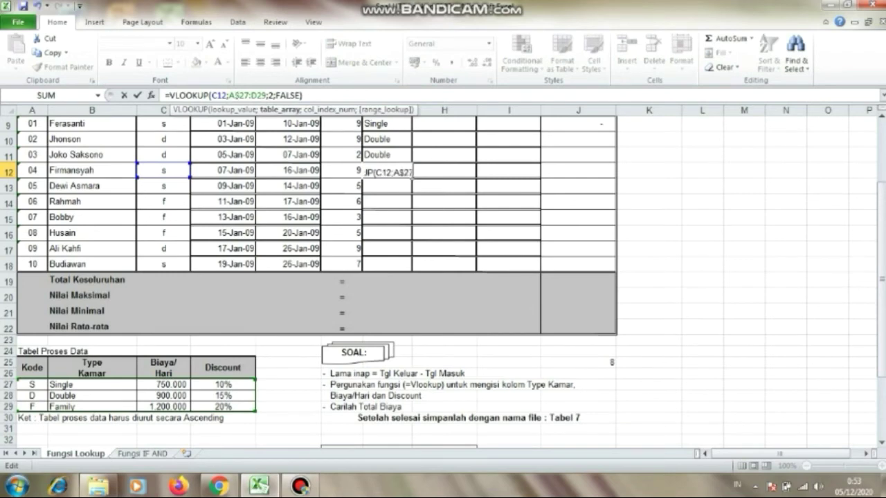
{"action": "left_click", "coordinate": [257, 96]}
{"action": "type", "text": "$"}
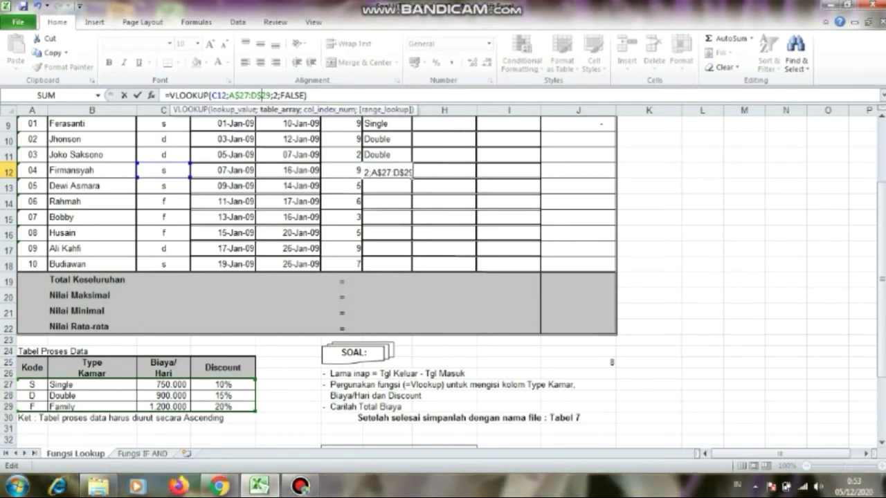
{"action": "key", "text": "Return"}
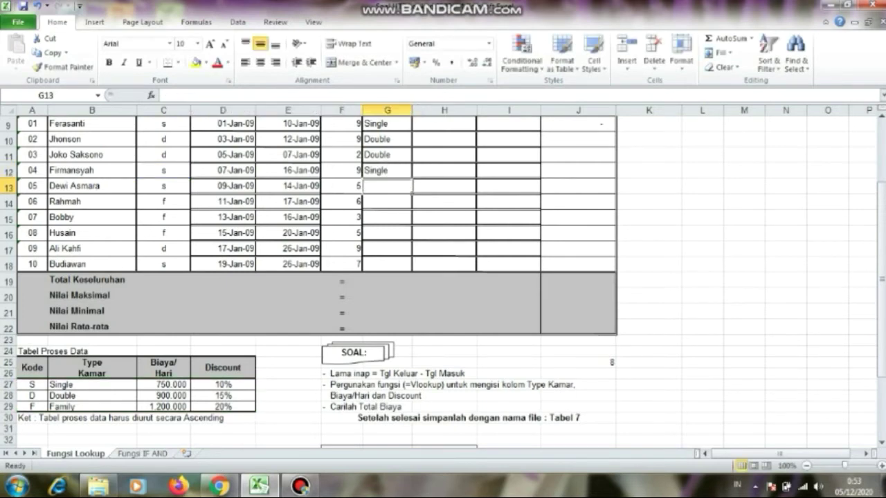
Fill the G12 Type Kamar formula down through G18 for the remaining guests, keeping the copied cells
{"action": "left_click", "coordinate": [388, 170]}
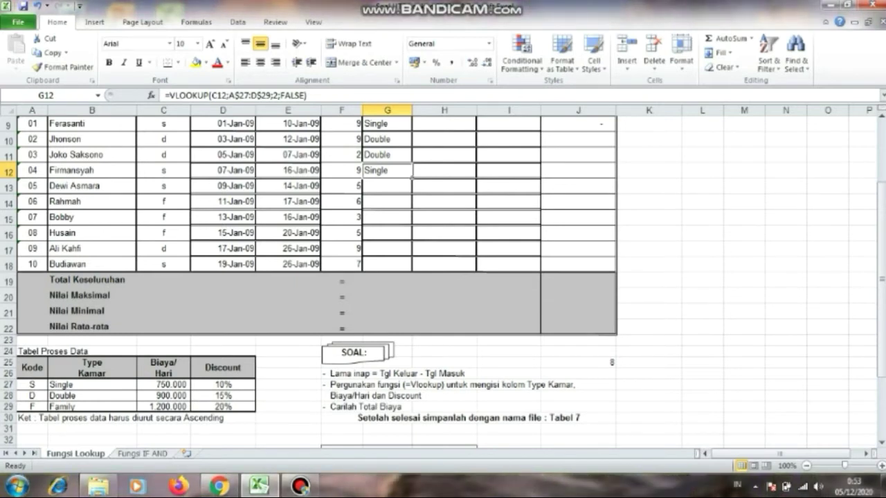
{"action": "left_click_drag", "start_coordinate": [412, 178], "coordinate": [412, 269]}
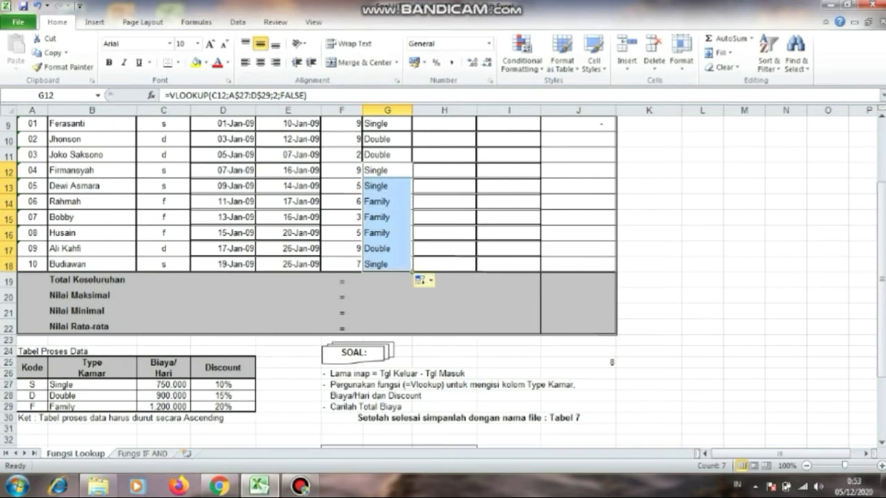
{"action": "left_click", "coordinate": [421, 280]}
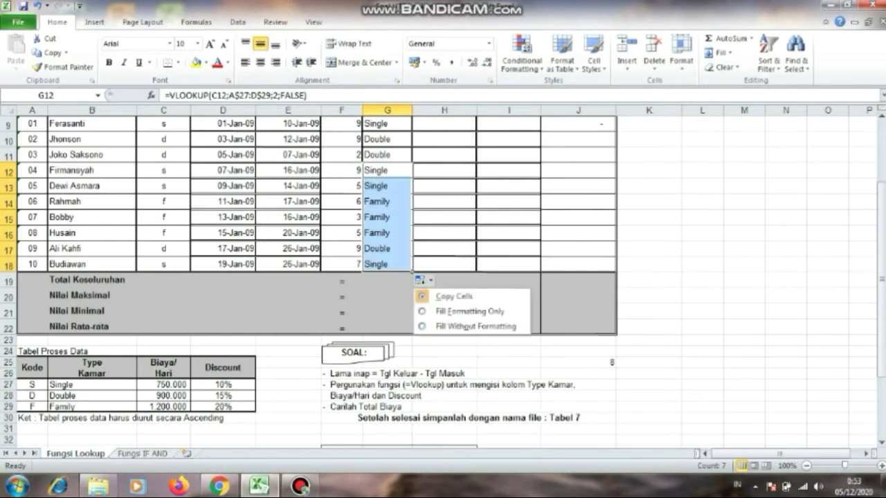
{"action": "left_click", "coordinate": [420, 279]}
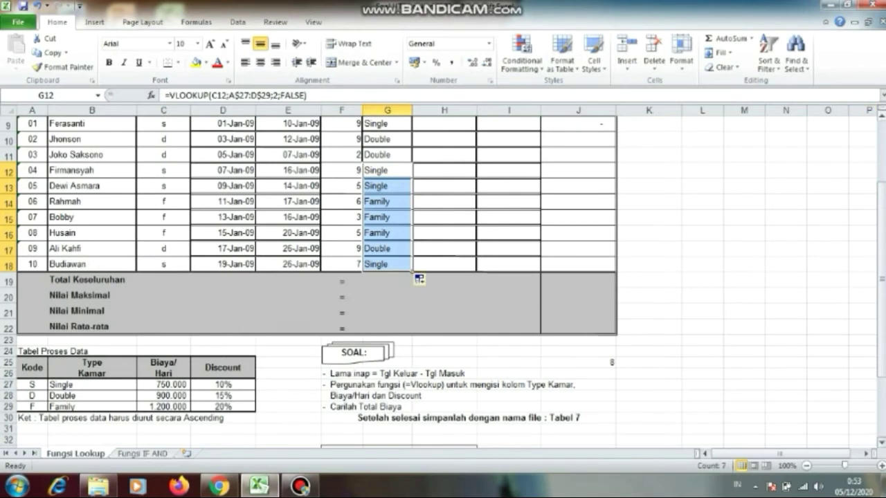
Start a VLOOKUP formula in H9 for the first guest's Biaya/Hari, with room code C9 as the lookup value
{"action": "scroll", "coordinate": [420, 280], "scroll_direction": "up", "scroll_amount": 2}
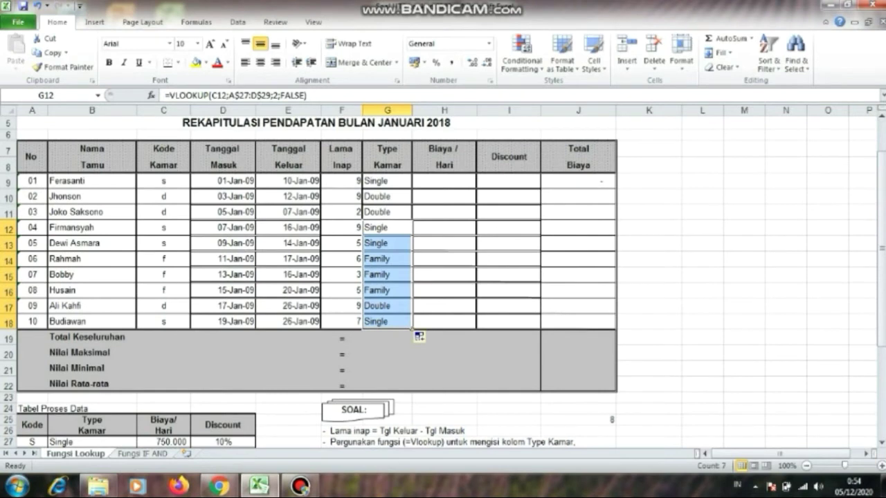
{"action": "left_click", "coordinate": [443, 181]}
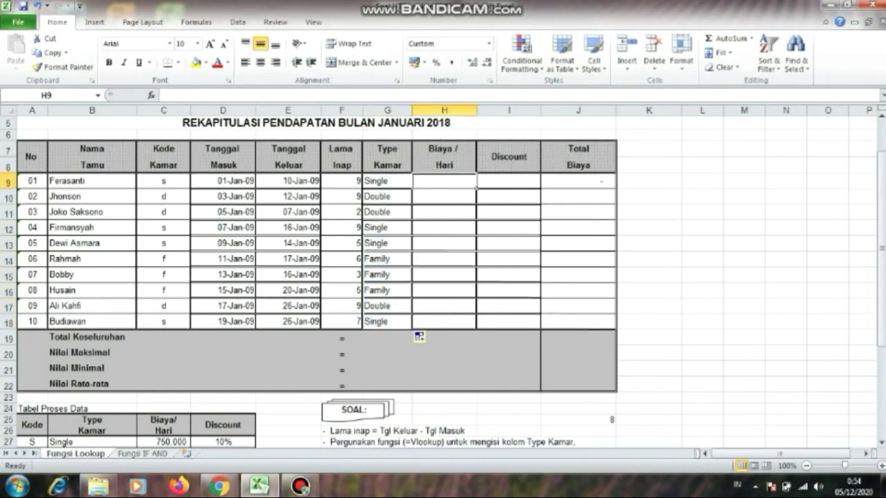
{"action": "type", "text": "="}
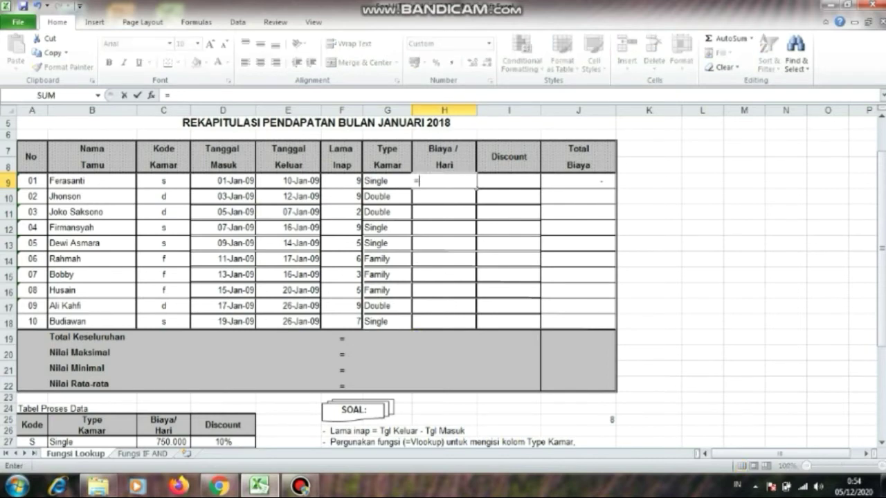
{"action": "type", "text": "VLOO"}
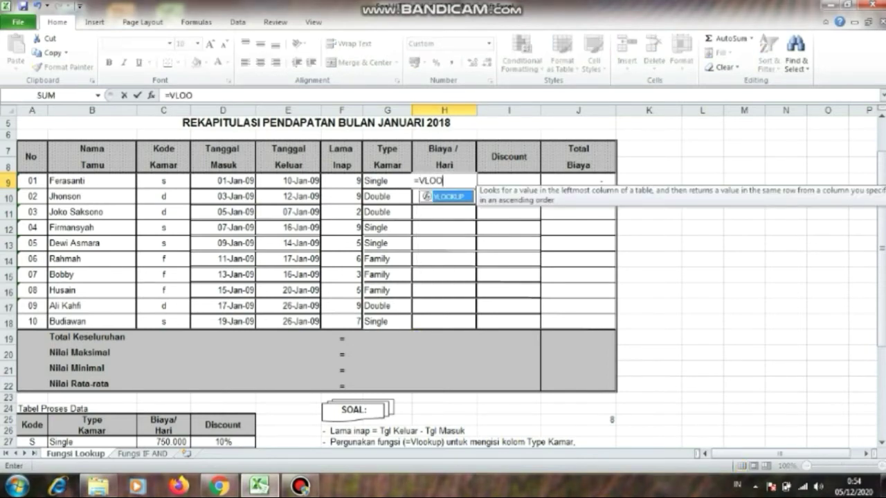
{"action": "type", "text": "KUP("}
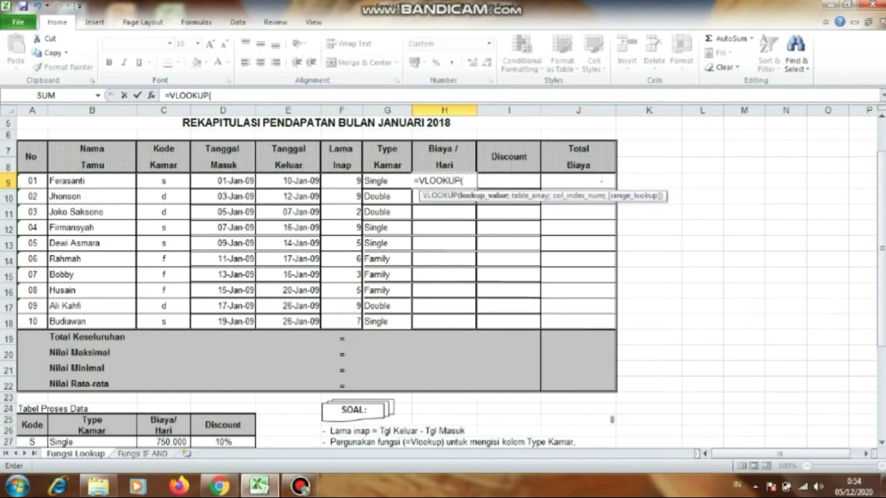
{"action": "left_click", "coordinate": [166, 180]}
{"action": "type", "text": ";"}
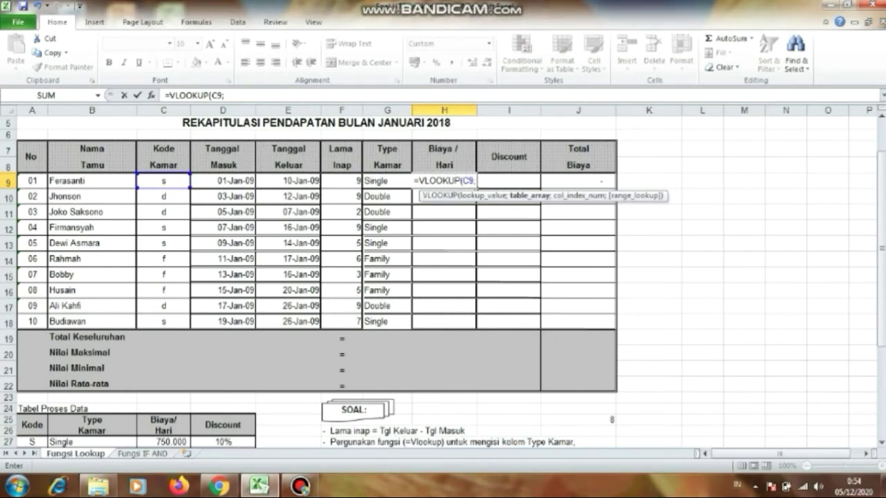
{"action": "scroll", "coordinate": [443, 277], "scroll_direction": "down", "scroll_amount": 1}
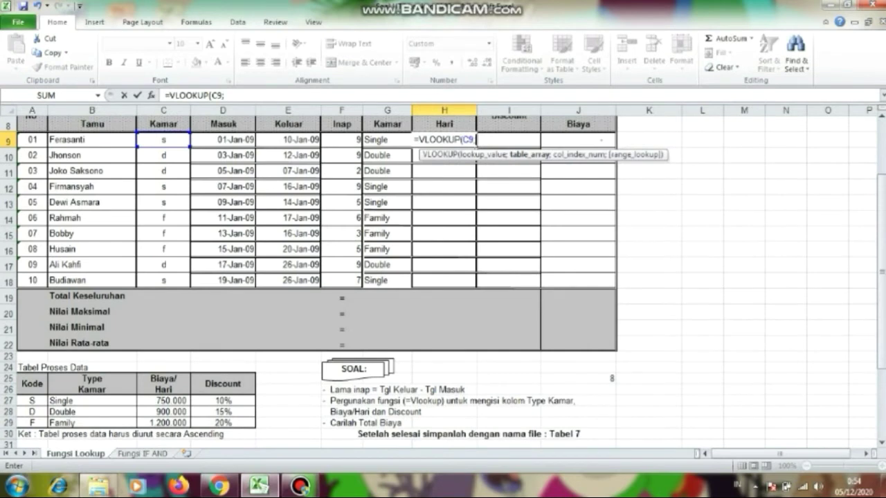
{"action": "type", "text": "B27"}
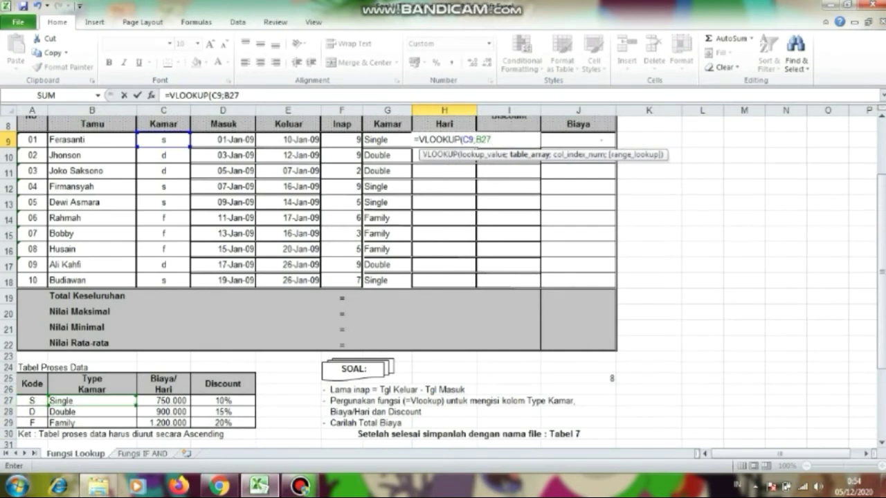
{"action": "key", "text": "BackSpace"}
{"action": "key", "text": "BackSpace"}
{"action": "key", "text": "BackSpace"}
{"action": "type", "text": "A27"}
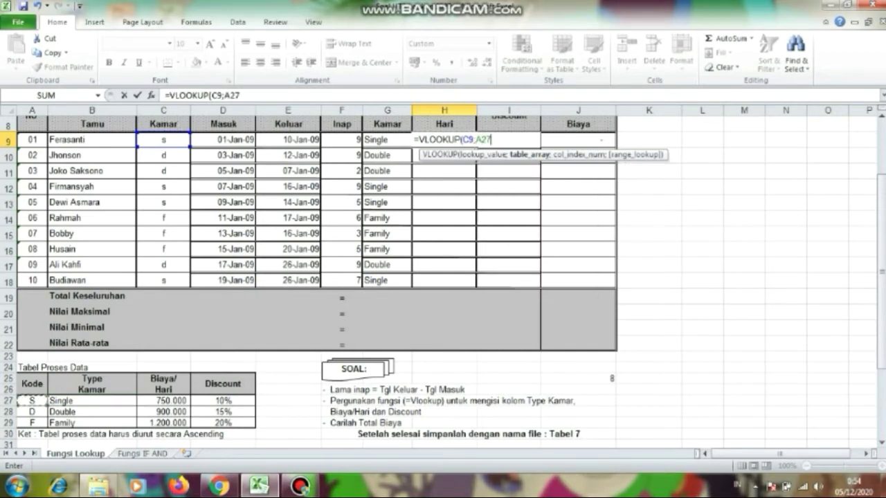
{"action": "key", "text": "BackSpace"}
{"action": "key", "text": "BackSpace"}
{"action": "key", "text": "BackSpace"}
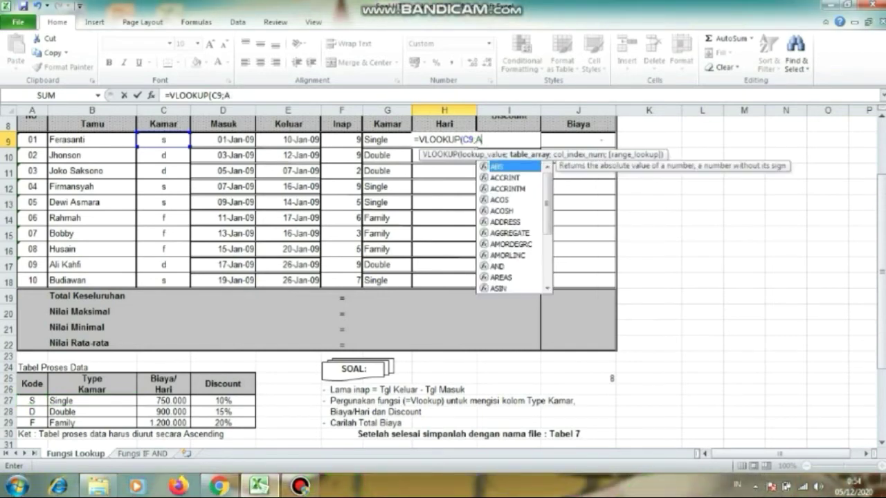
{"action": "type", "text": "A28"}
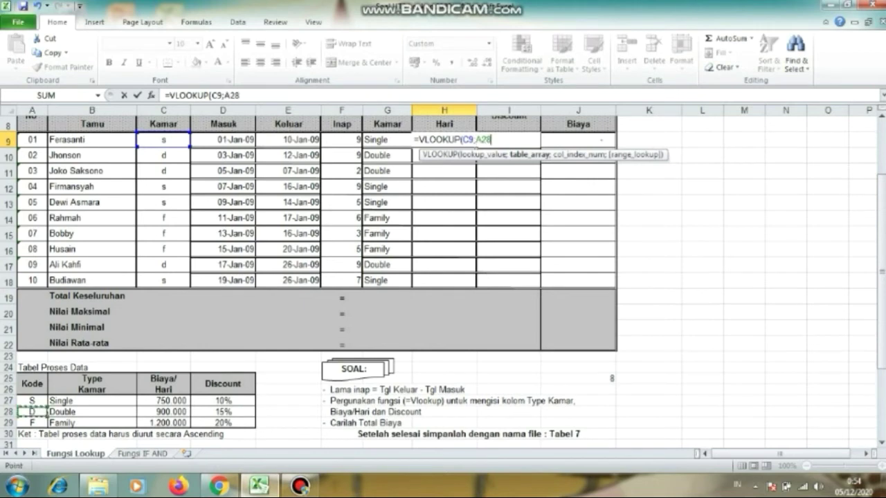
{"action": "key", "text": "BackSpace"}
{"action": "type", "text": "7"}
{"action": "key", "text": "BackSpace"}
{"action": "key", "text": "BackSpace"}
{"action": "key", "text": "BackSpace"}
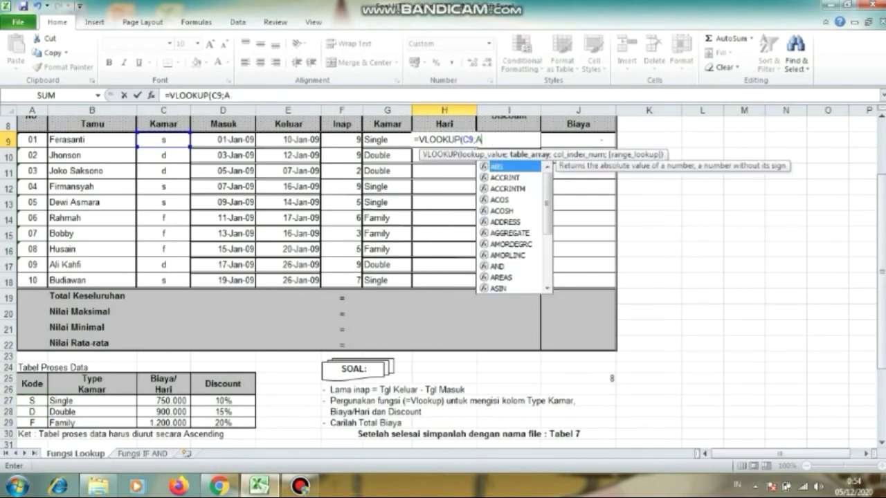
Complete the H9 VLOOKUP with table range A27:D29 from Tabel Proses Data, column index 3 and FALSE for exact match
{"action": "left_click", "coordinate": [31, 401]}
{"action": "left_click_drag", "start_coordinate": [32, 401], "coordinate": [223, 423]}
{"action": "type", "text": ";"}
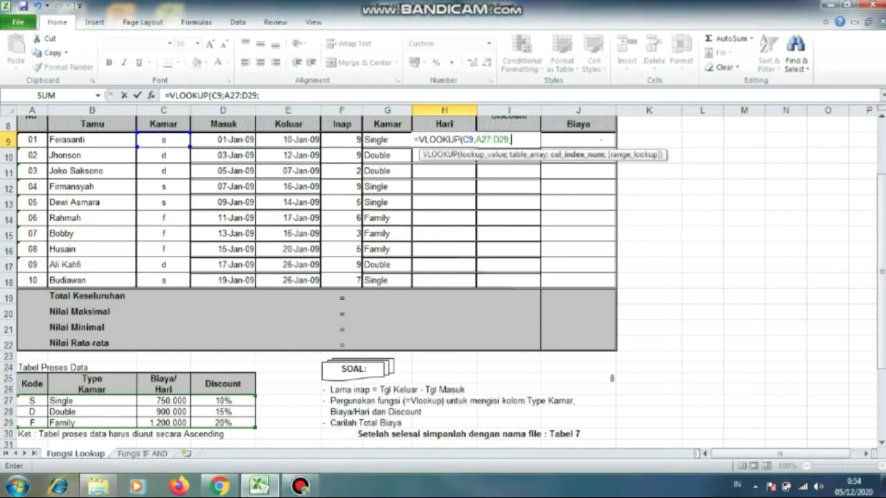
{"action": "type", "text": "3"}
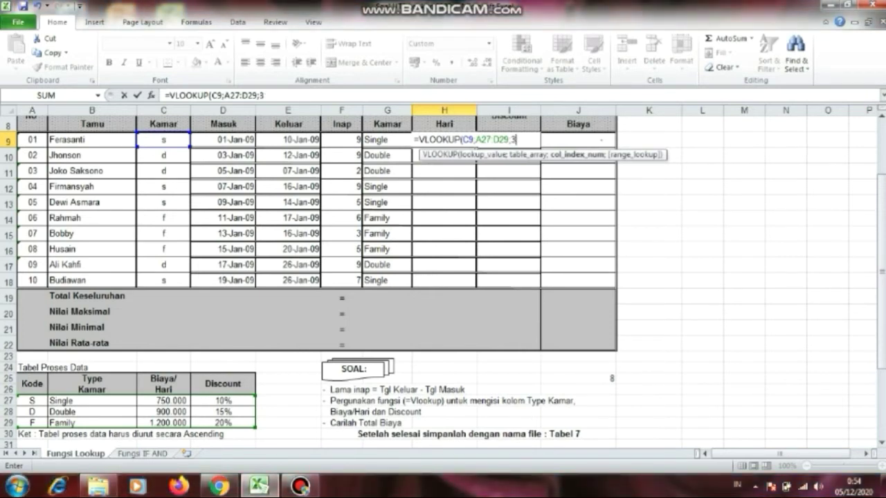
{"action": "type", "text": ";"}
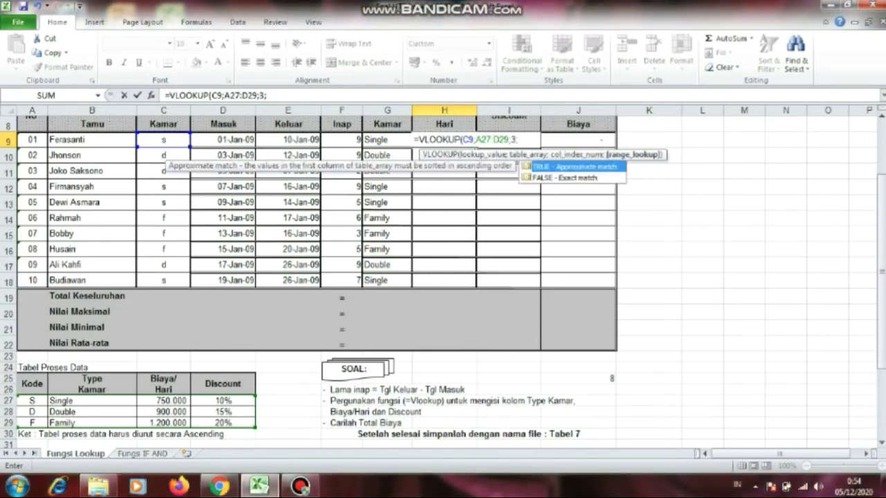
{"action": "type", "text": "FALSE"}
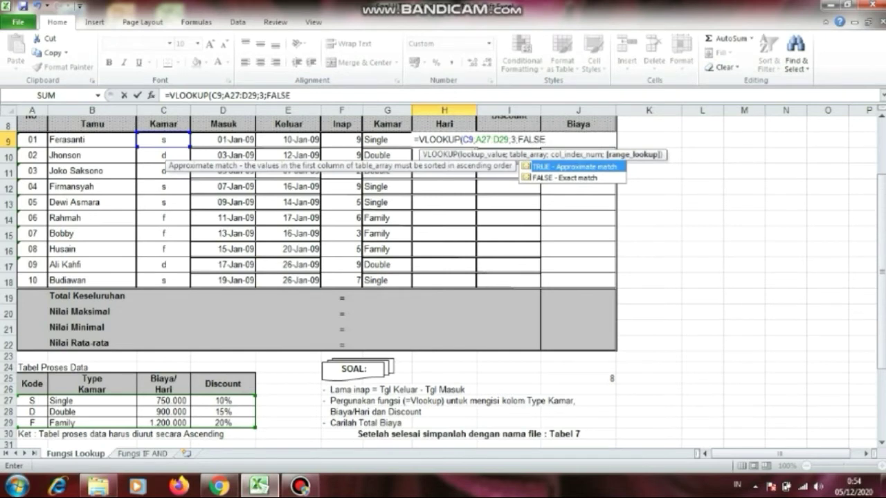
{"action": "type", "text": ")"}
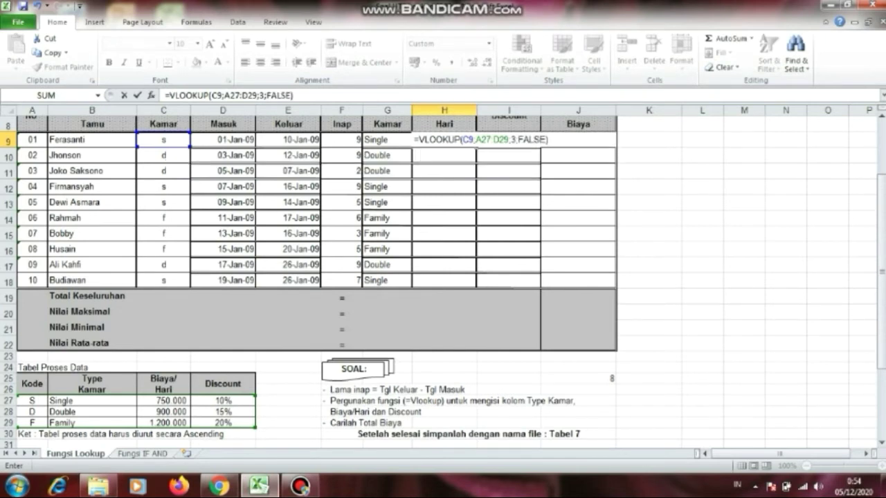
{"action": "key", "text": "Return"}
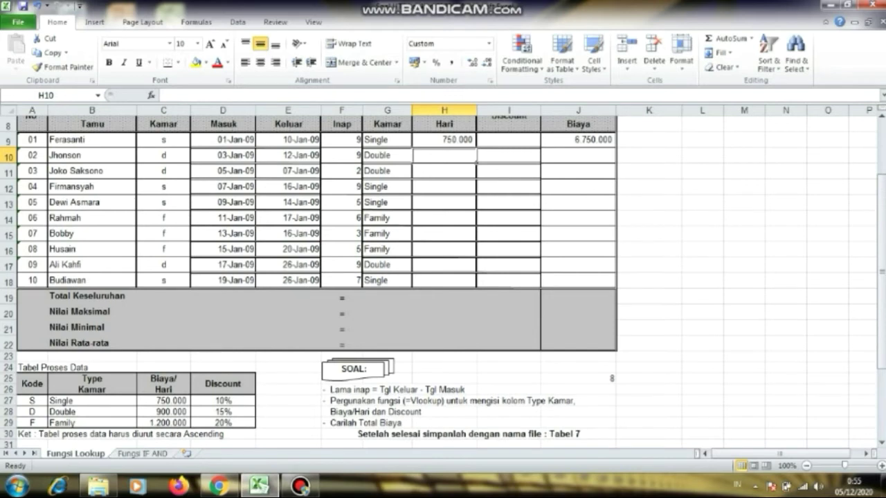
Start a VLOOKUP formula in H10 for the second guest's Biaya/Hari, with room code C10 as the lookup value
{"action": "type", "text": "="}
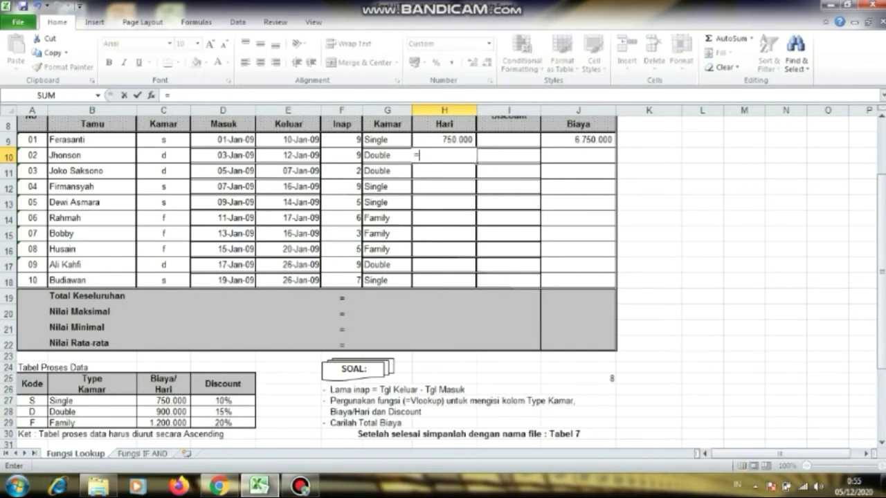
{"action": "type", "text": "V"}
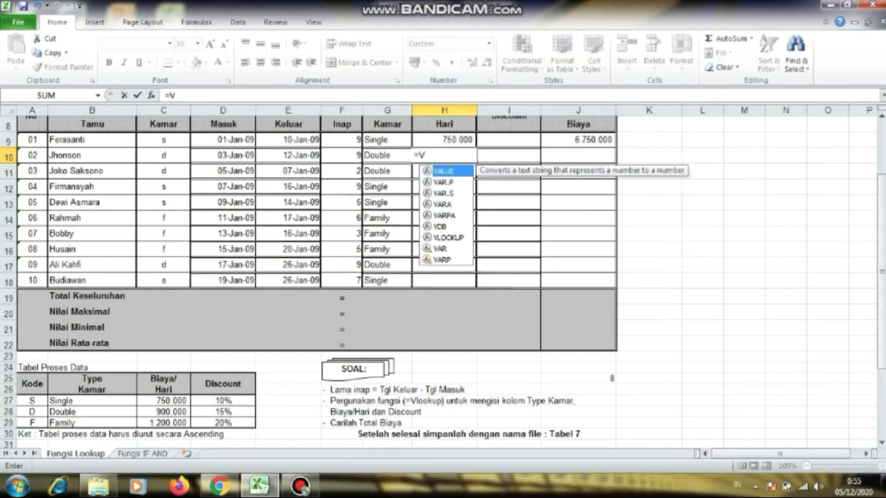
{"action": "type", "text": "LOOKI"}
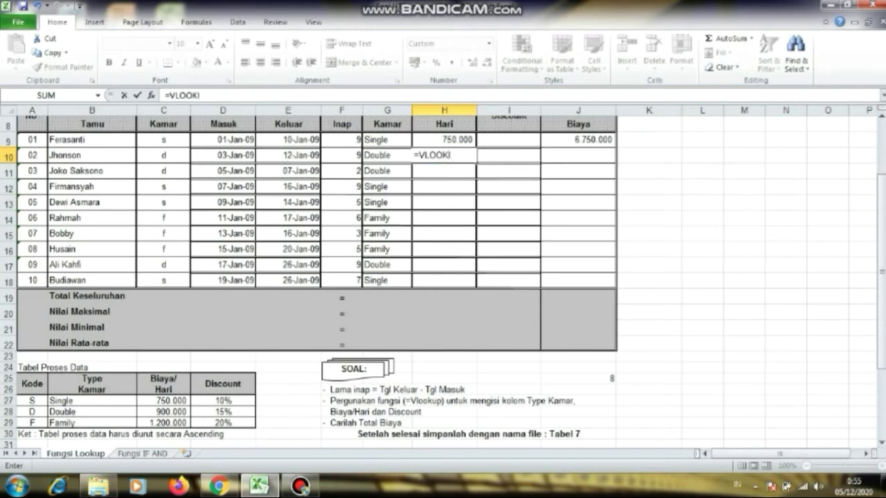
{"action": "key", "text": "BackSpace"}
{"action": "type", "text": "I"}
{"action": "key", "text": "BackSpace"}
{"action": "type", "text": "UP"}
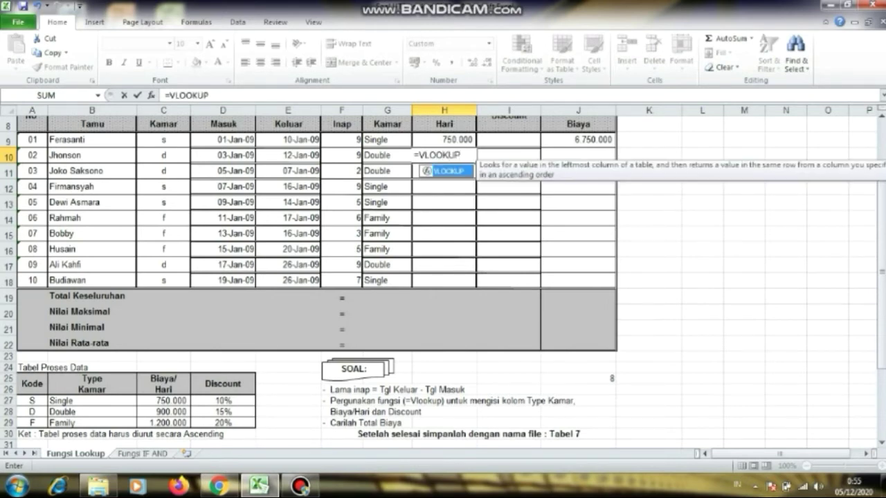
{"action": "type", "text": "("}
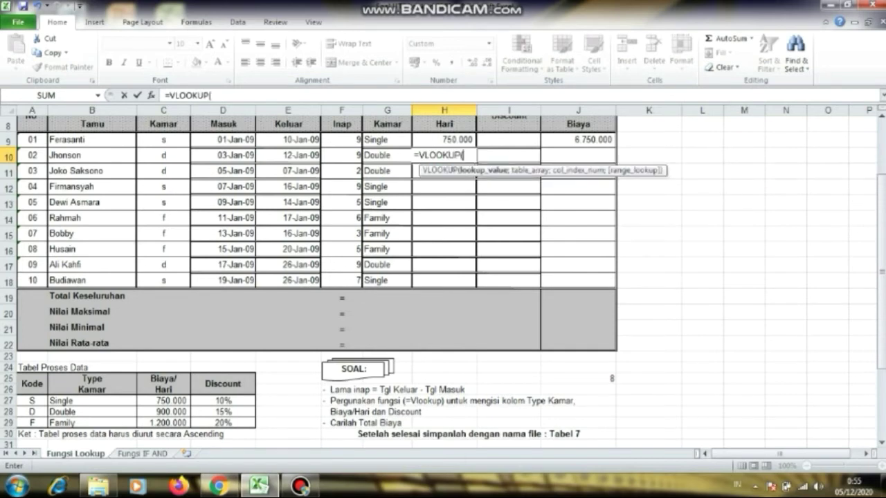
{"action": "left_click", "coordinate": [164, 156]}
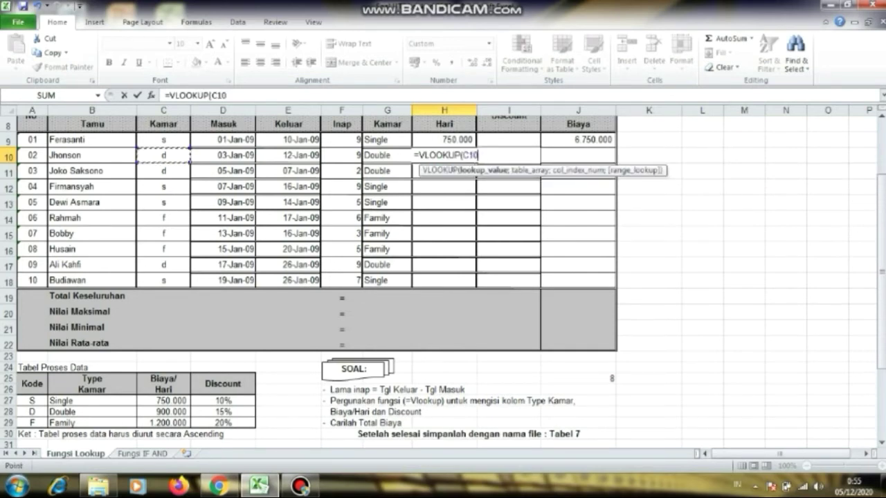
{"action": "type", "text": ";"}
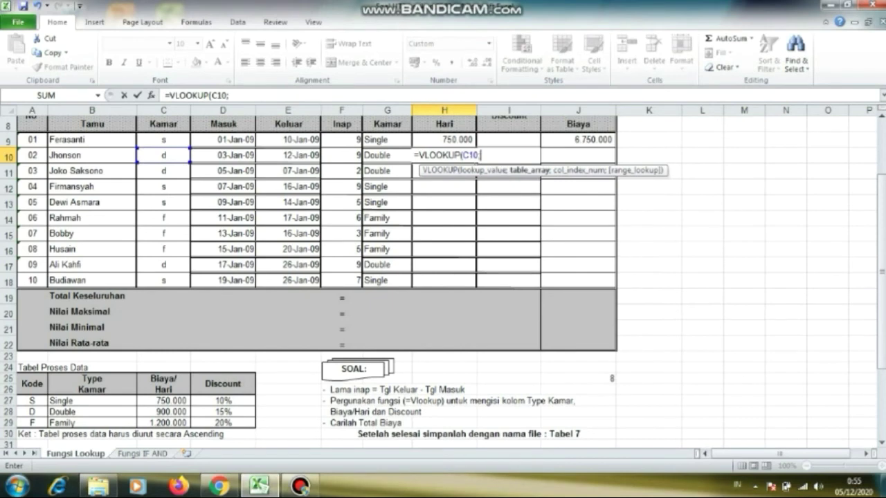
Complete the H10 formula as =VLOOKUP(C10;A27:D29;3;FALSE) using the Tabel Proses Data rows
{"action": "left_click_drag", "start_coordinate": [31, 400], "coordinate": [228, 423]}
{"action": "type", "text": ";"}
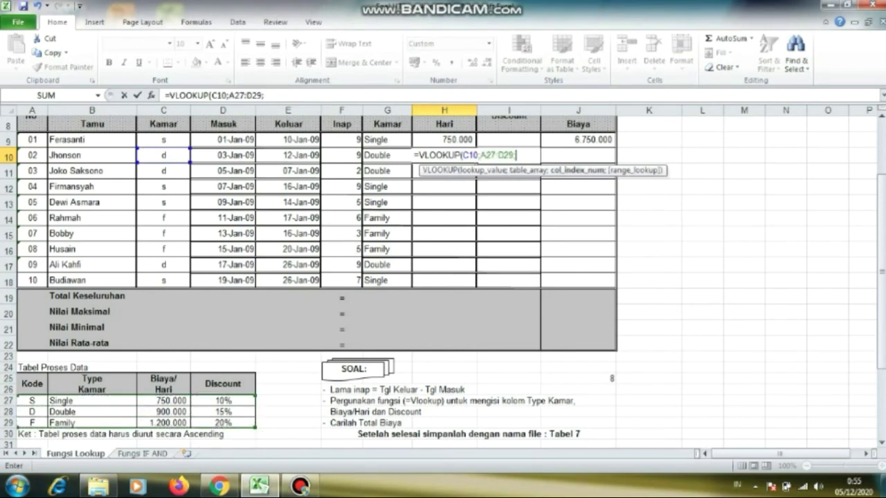
{"action": "type", "text": "3"}
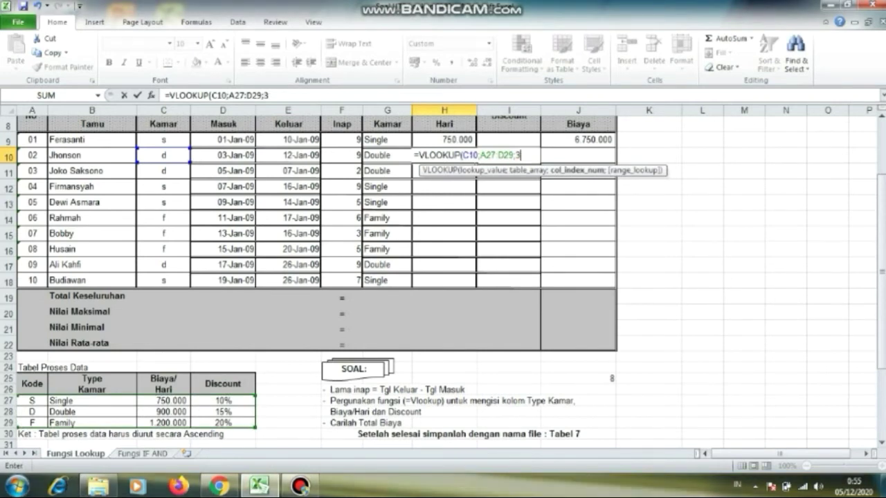
{"action": "type", "text": ";"}
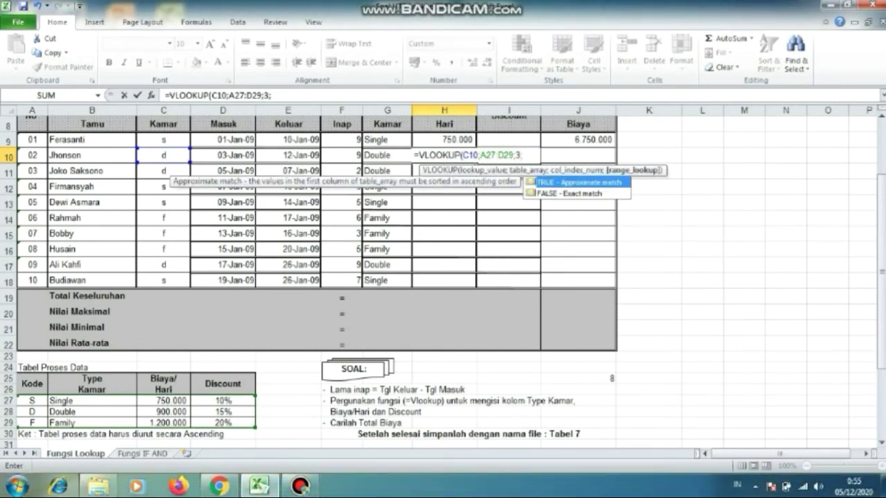
{"action": "type", "text": "FALSE"}
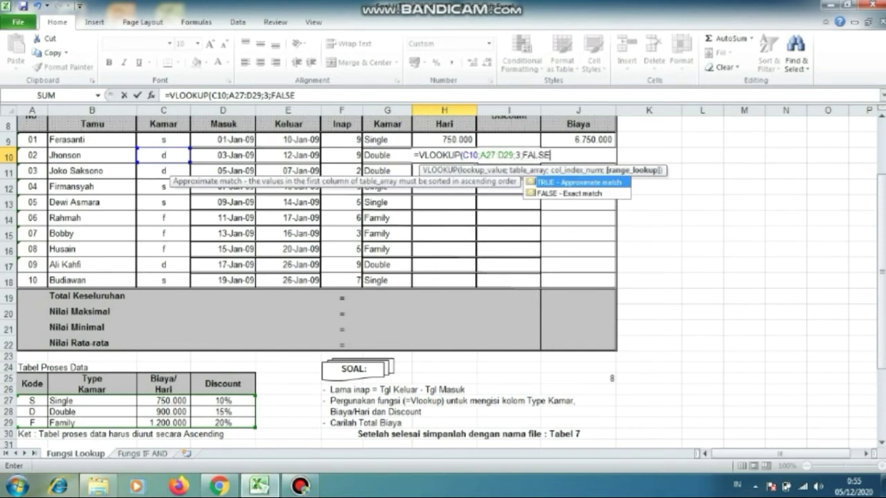
{"action": "type", "text": ")"}
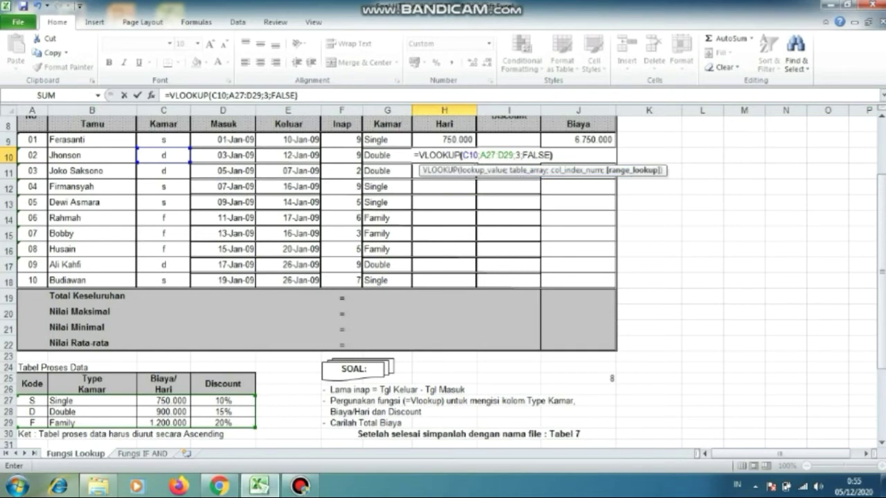
{"action": "key", "text": "Return"}
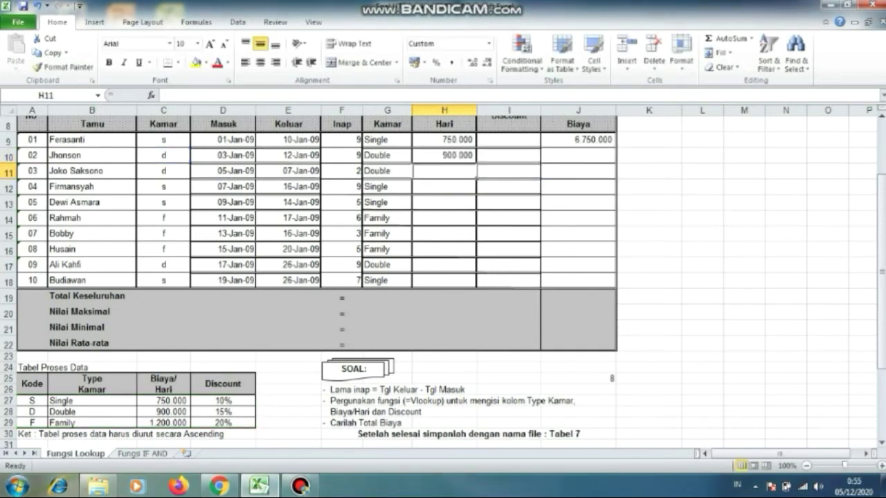
Start a VLOOKUP formula in H11 for the third guest's Biaya/Hari, with room code C11 as the lookup value
{"action": "type", "text": "=VLOKK"}
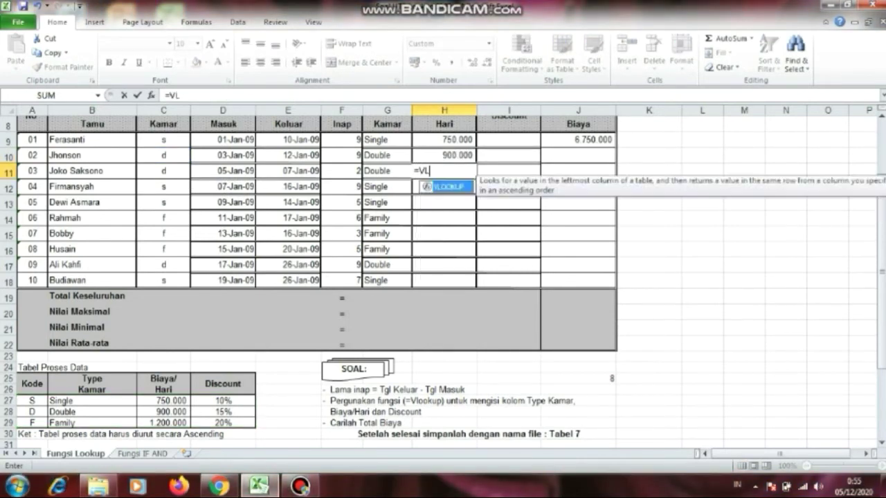
{"action": "key", "text": "BackSpace"}
{"action": "key", "text": "BackSpace"}
{"action": "type", "text": "OKUP"}
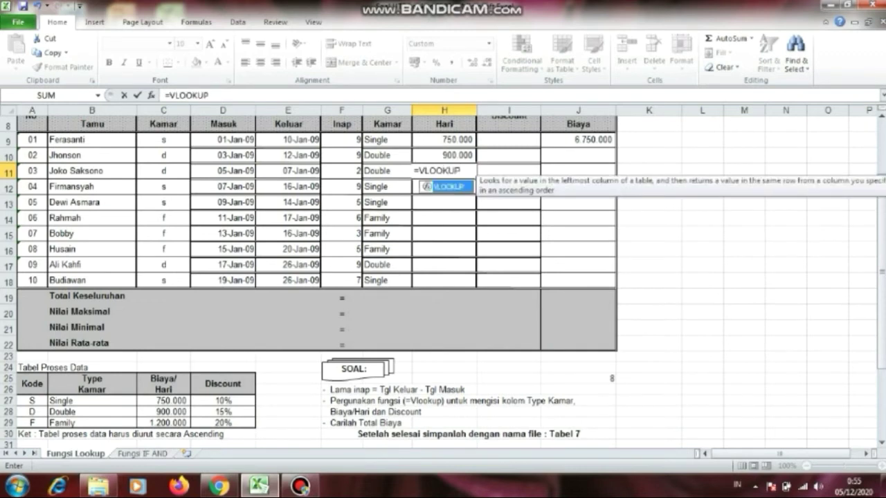
{"action": "type", "text": "("}
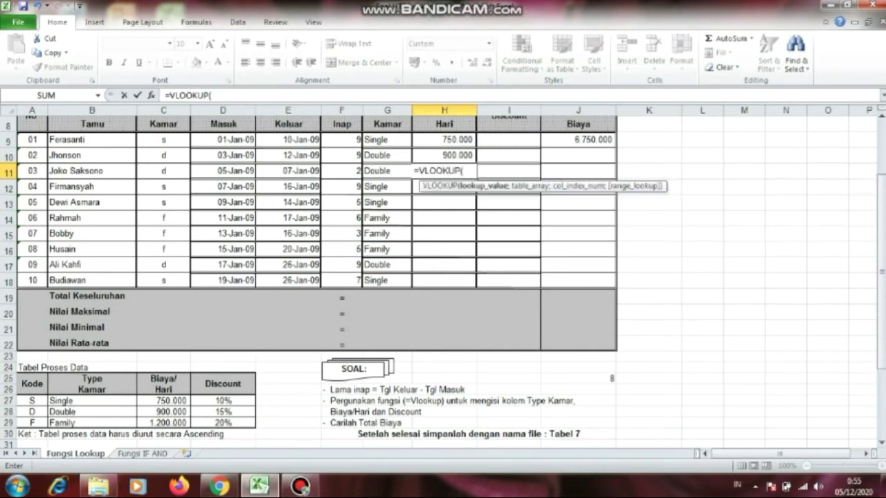
{"action": "left_click", "coordinate": [164, 171]}
{"action": "type", "text": ";"}
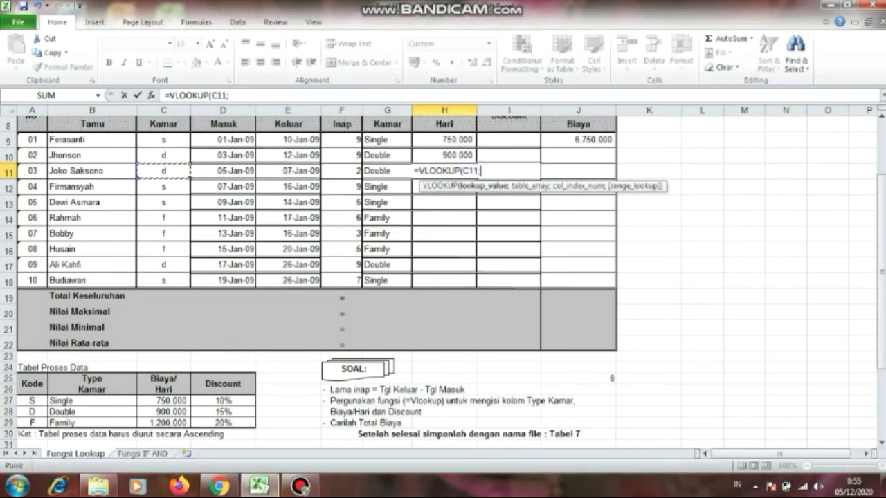
Finish the H11 VLOOKUP with table range A27:D29, column index 3 and an exact-match argument
{"action": "left_click_drag", "start_coordinate": [31, 401], "coordinate": [228, 422]}
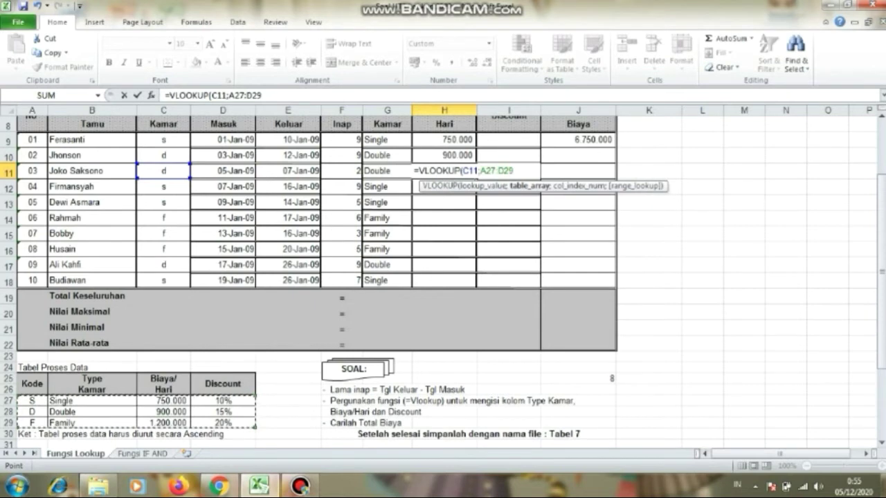
{"action": "type", "text": ";3"}
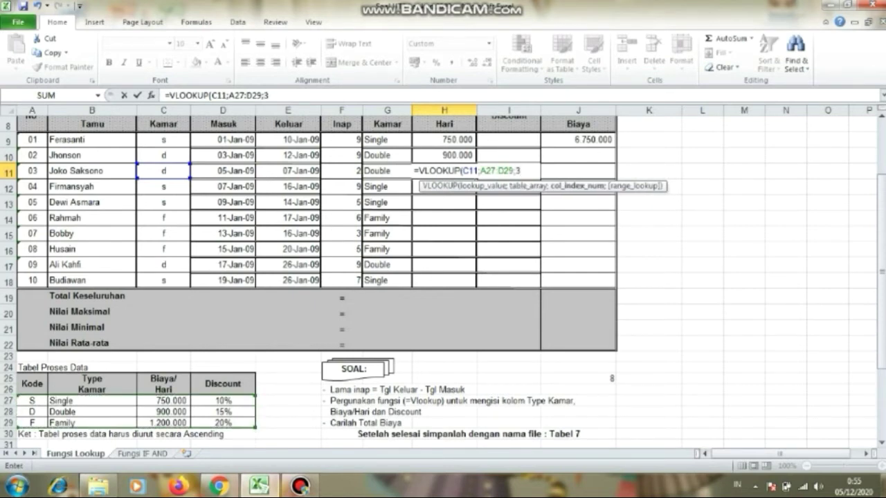
{"action": "type", "text": ";"}
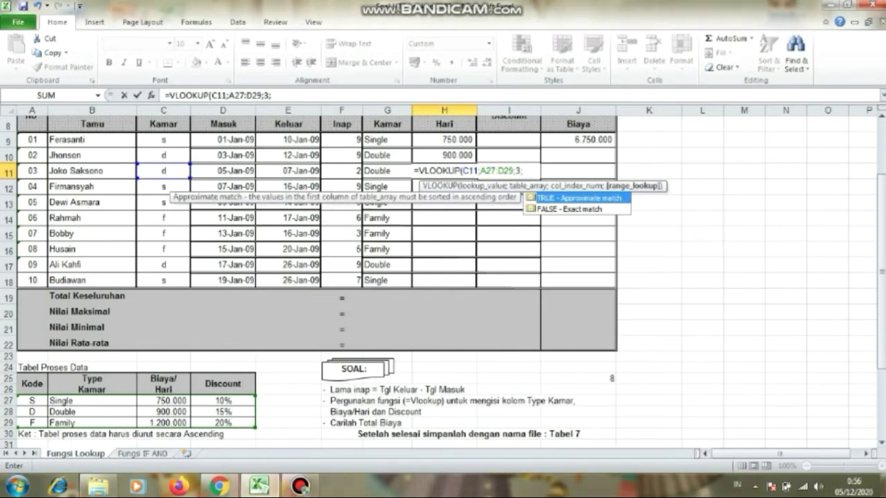
{"action": "type", "text": "FAS"}
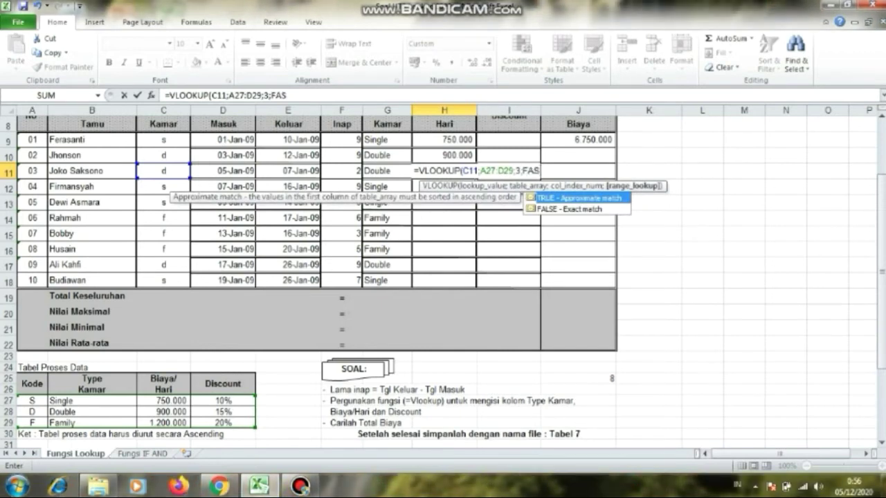
{"action": "type", "text": "LSE)"}
{"action": "key", "text": "Return"}
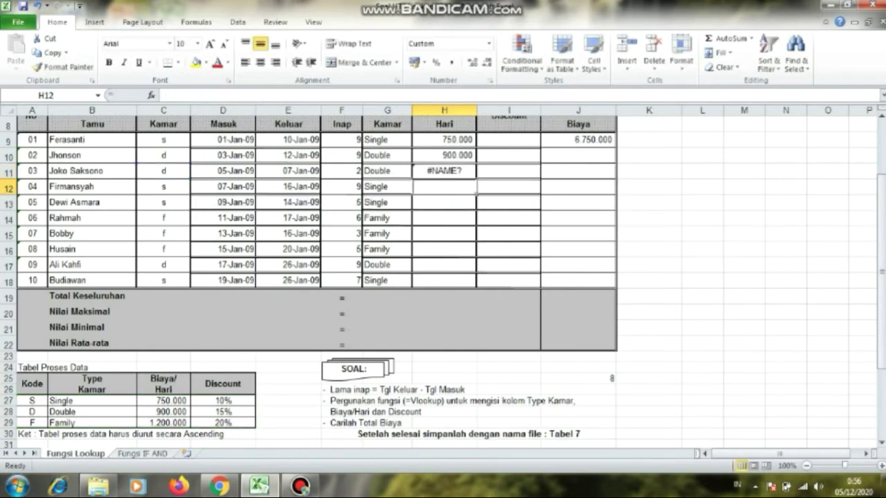
Correct the misspelled match argument in the H11 formula to FALSE
{"action": "key", "text": "Up"}
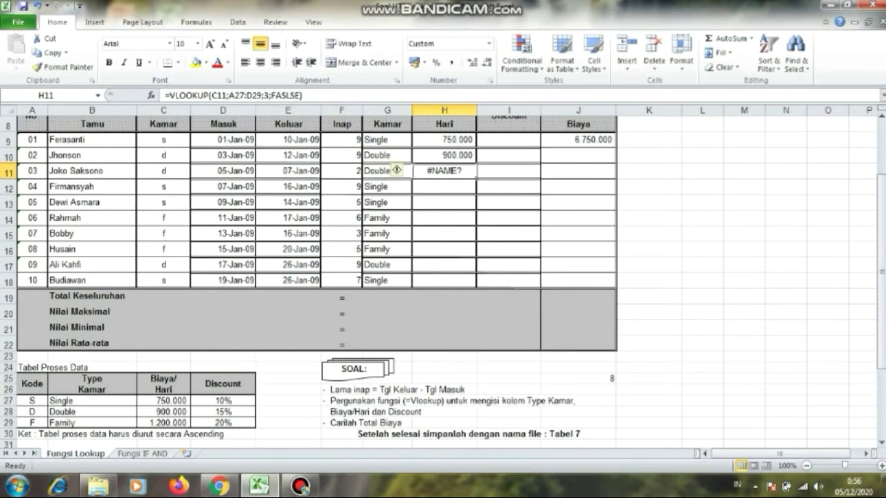
{"action": "left_click", "coordinate": [286, 95]}
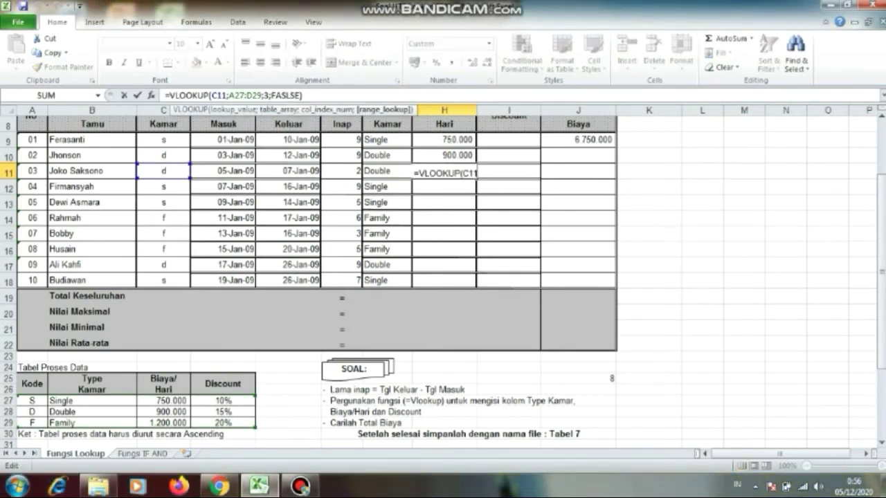
{"action": "key", "text": "Right"}
{"action": "key", "text": "BackSpace"}
{"action": "type", "text": "LS"}
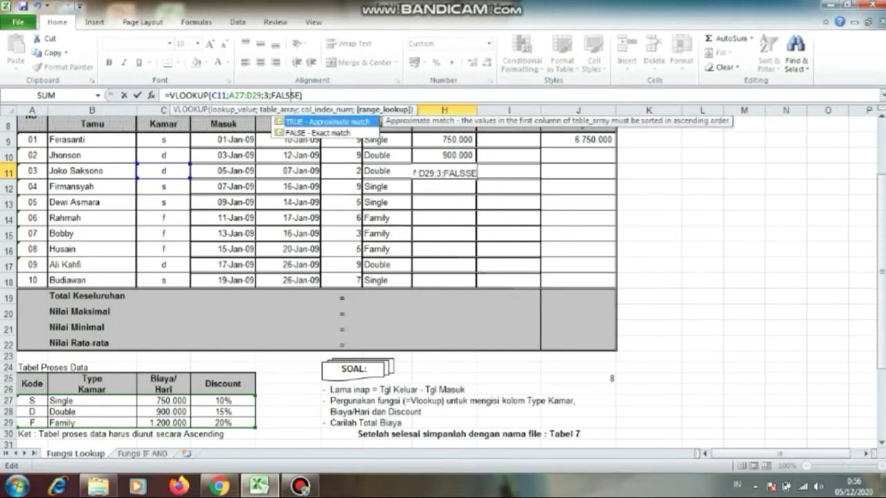
{"action": "key", "text": "BackSpace"}
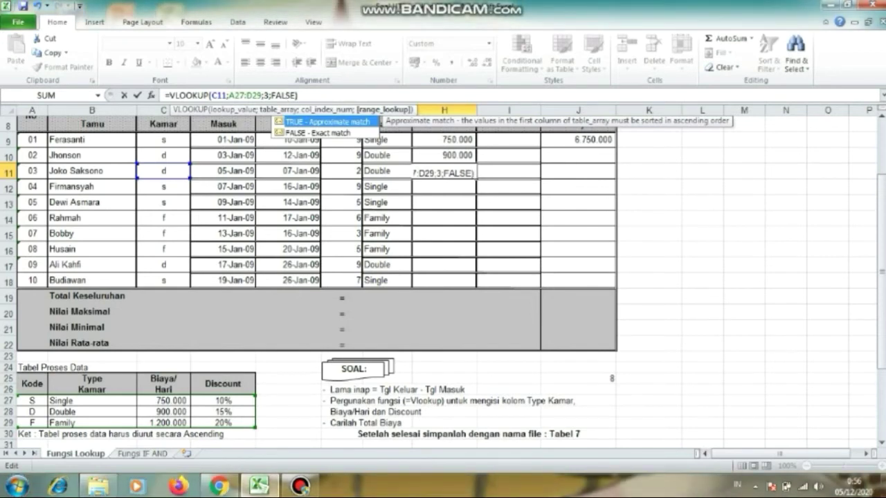
{"action": "key", "text": "Return"}
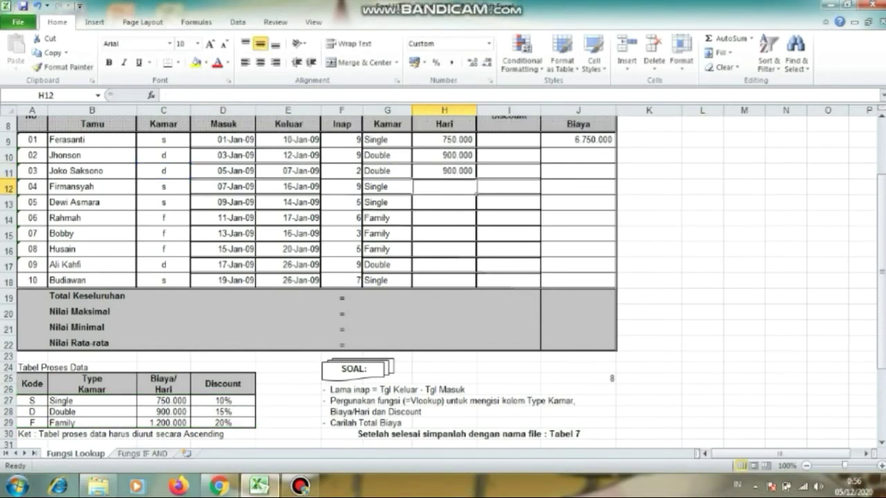
Start a VLOOKUP formula in H12 for the fourth guest's Biaya/Hari, with room code C12 as the lookup value
{"action": "type", "text": "="}
{"action": "key", "text": "BackSpace"}
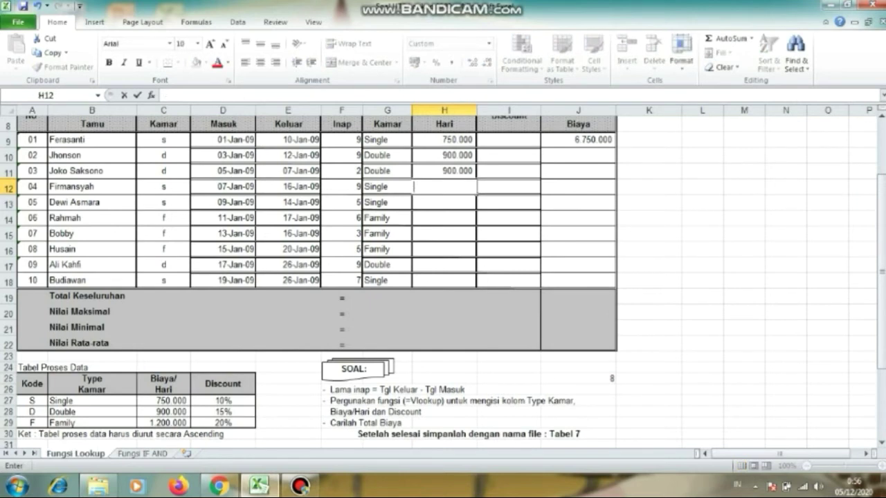
{"action": "type", "text": "="}
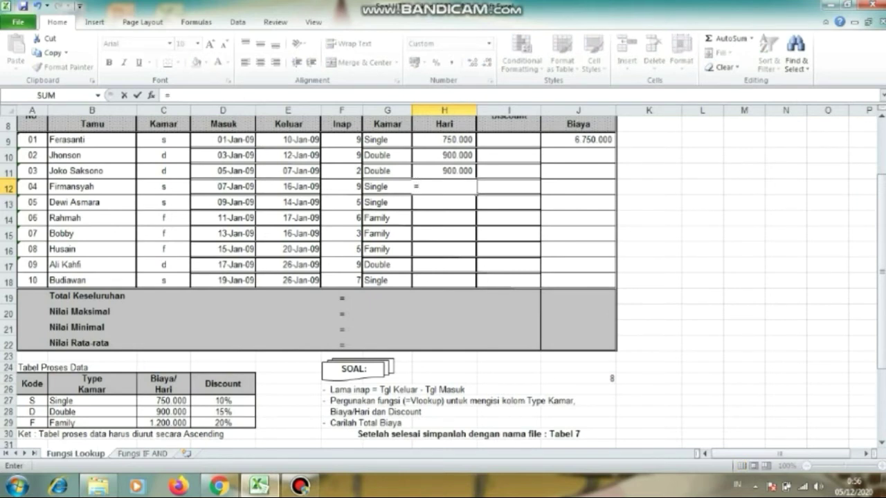
{"action": "type", "text": "VLOOKU"}
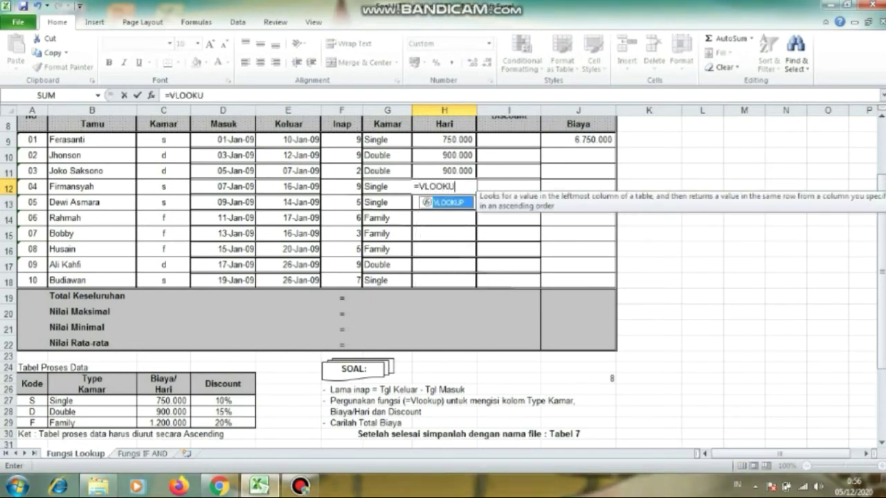
{"action": "type", "text": "P("}
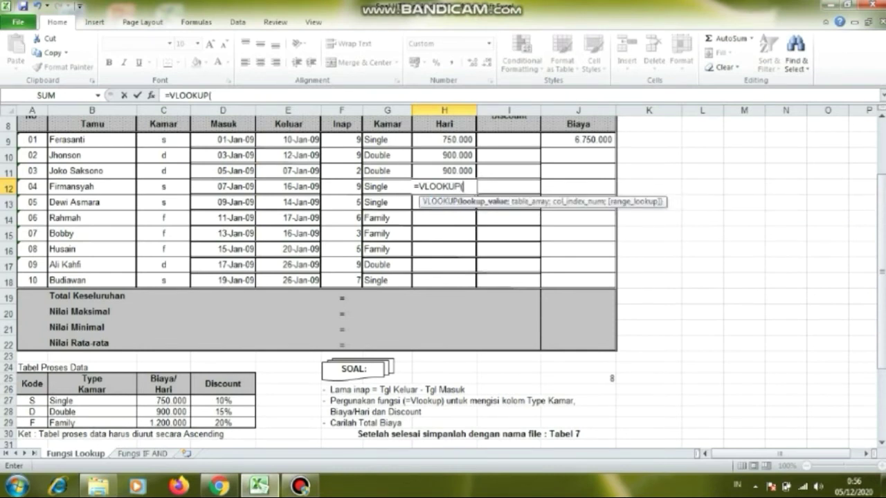
{"action": "left_click", "coordinate": [164, 187]}
{"action": "type", "text": ";"}
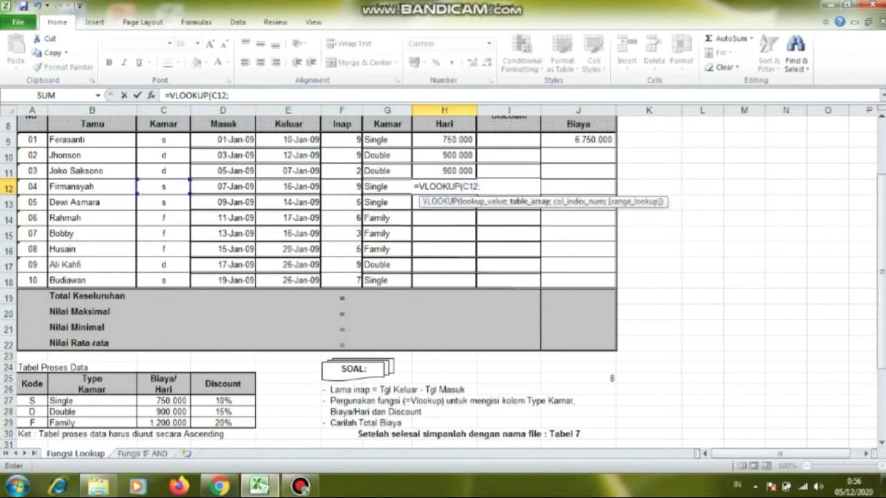
Complete the H12 formula as =VLOOKUP(C12;A27:D29;3;FALSE) using the Tabel Proses Data rows
{"action": "left_click_drag", "start_coordinate": [28, 400], "coordinate": [246, 423]}
{"action": "type", "text": ";"}
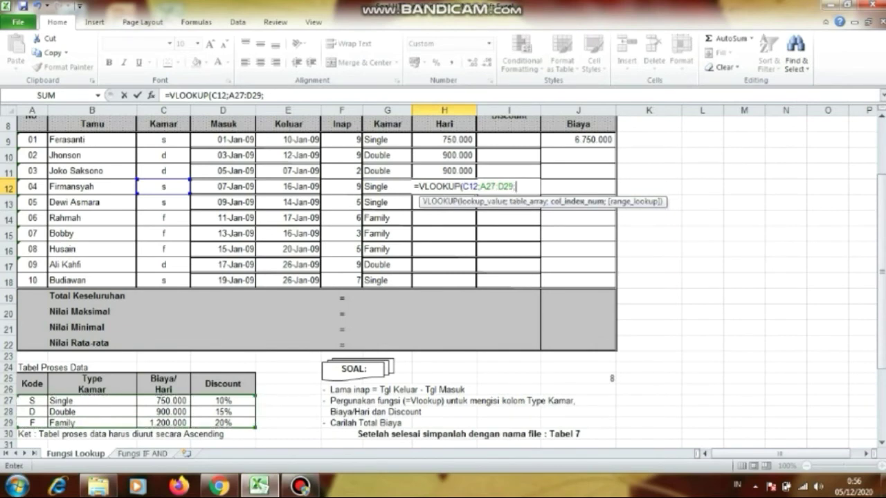
{"action": "type", "text": "3;"}
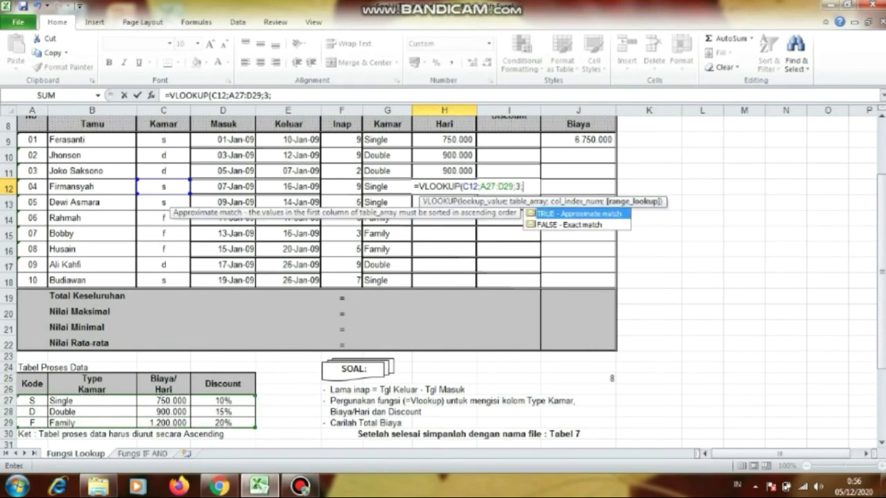
{"action": "type", "text": "FALSE"}
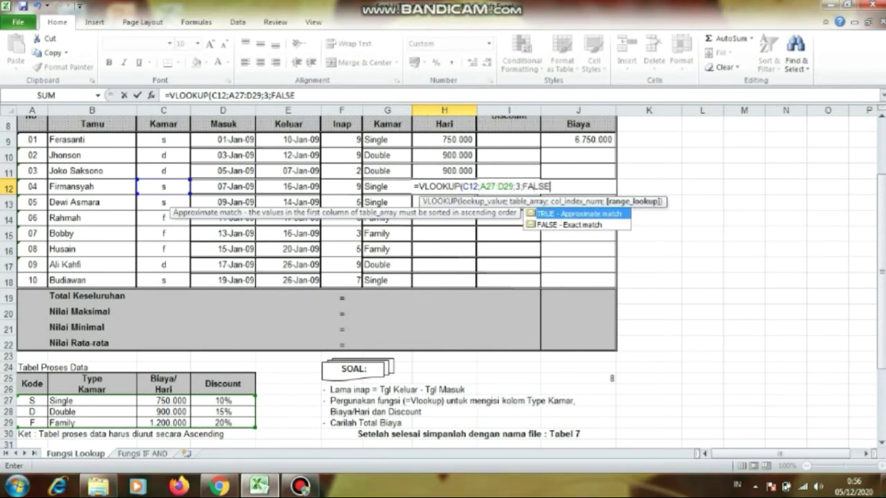
{"action": "type", "text": ")"}
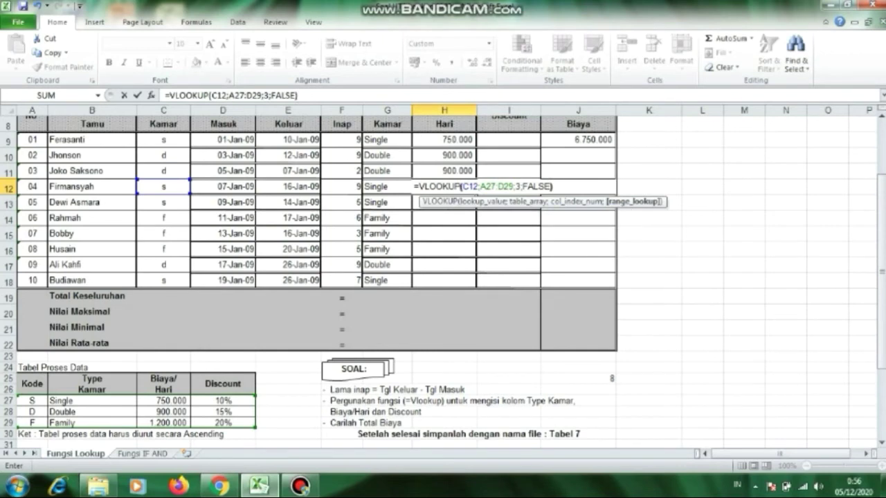
{"action": "key", "text": "Return"}
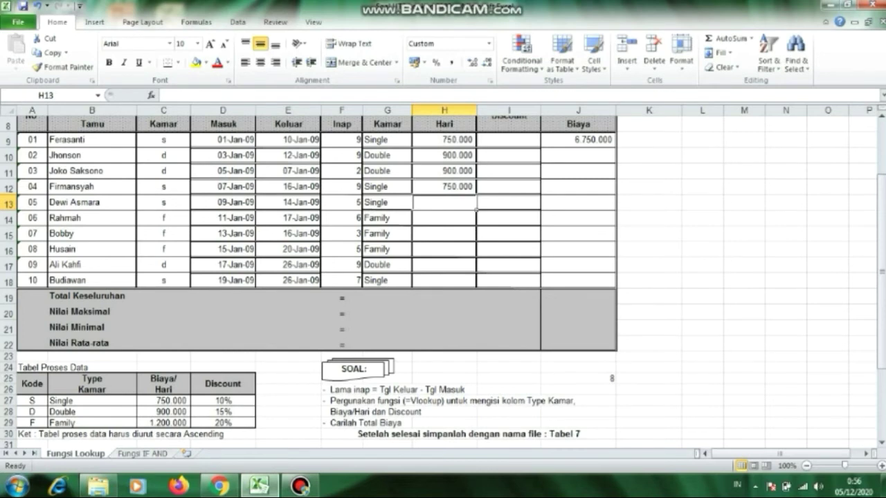
Lock the table rows in the H12 formula as A$27:D$29 and copy the formula down through H18
{"action": "left_click", "coordinate": [475, 192]}
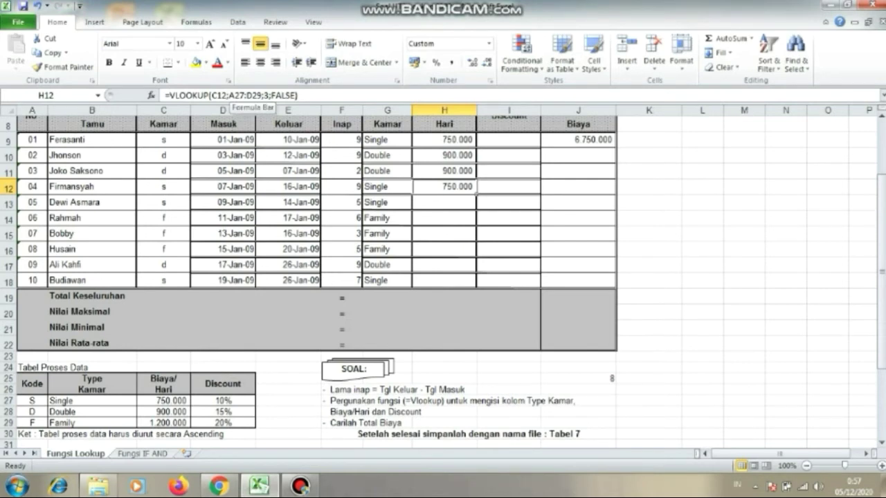
{"action": "left_click", "coordinate": [235, 95]}
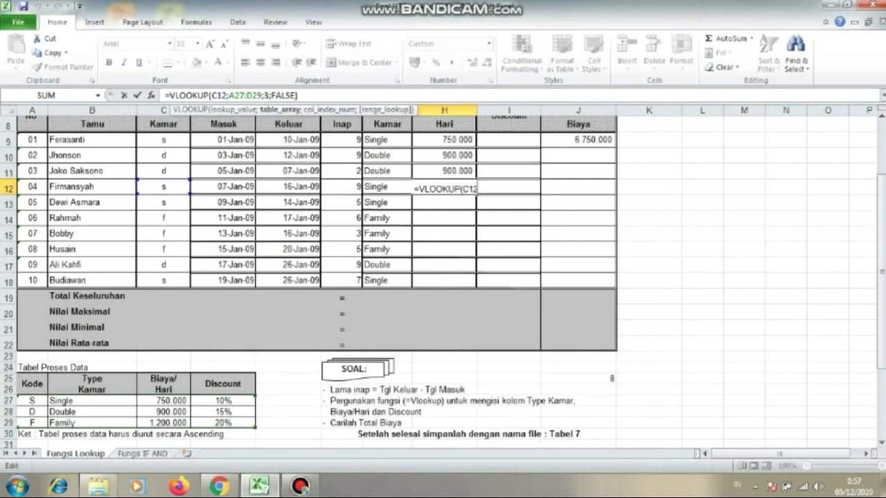
{"action": "type", "text": "$"}
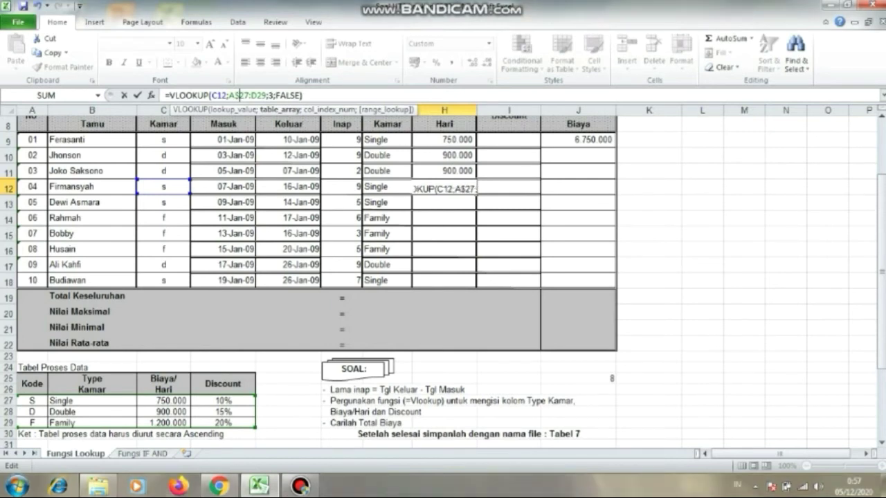
{"action": "left_click", "coordinate": [257, 96]}
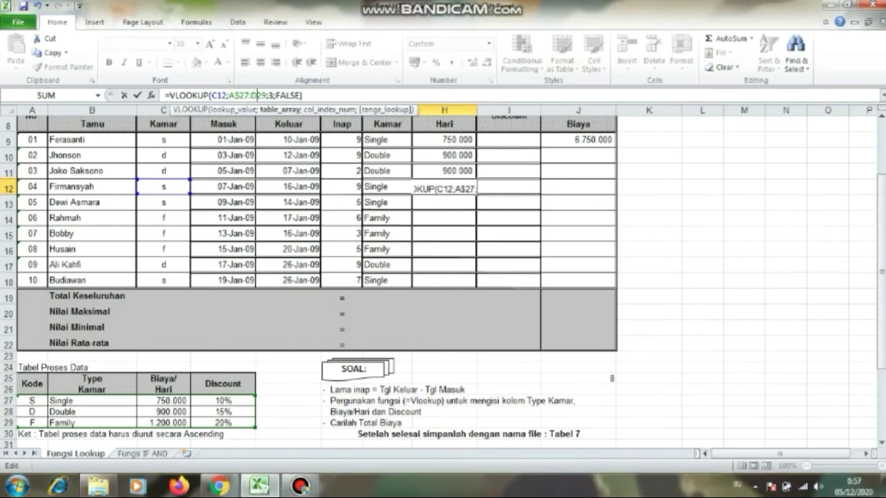
{"action": "type", "text": "$"}
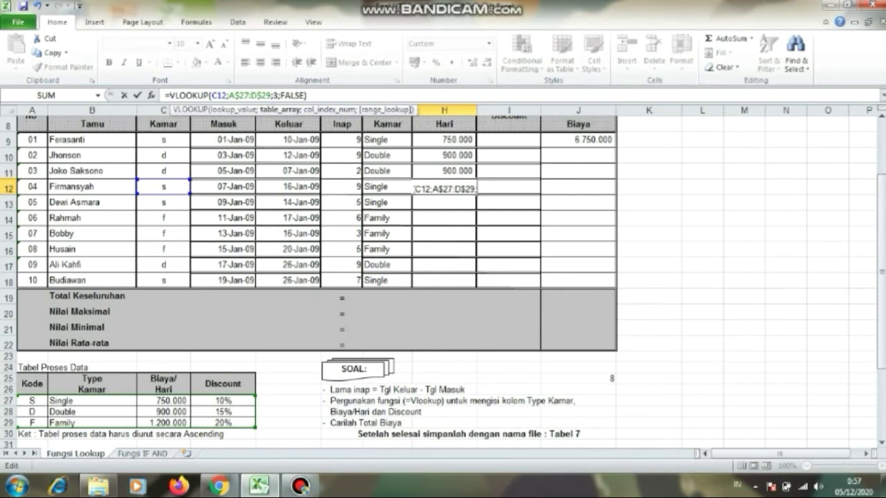
{"action": "key", "text": "Return"}
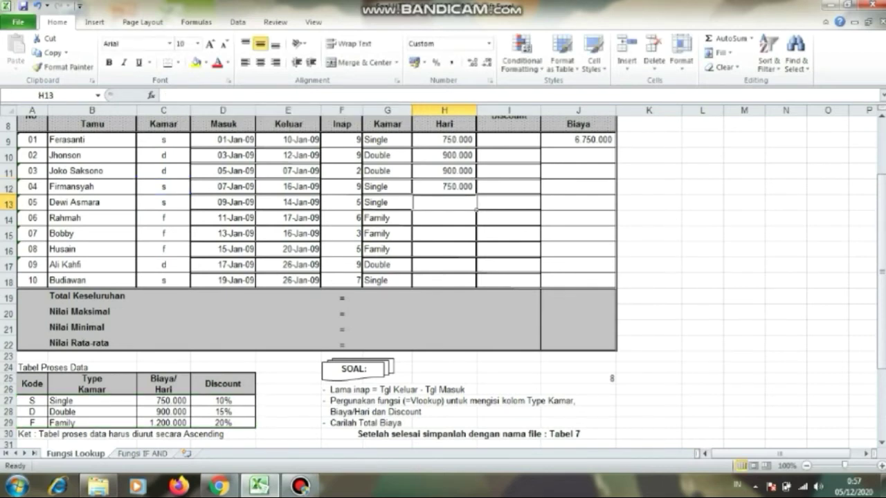
{"action": "left_click", "coordinate": [444, 186]}
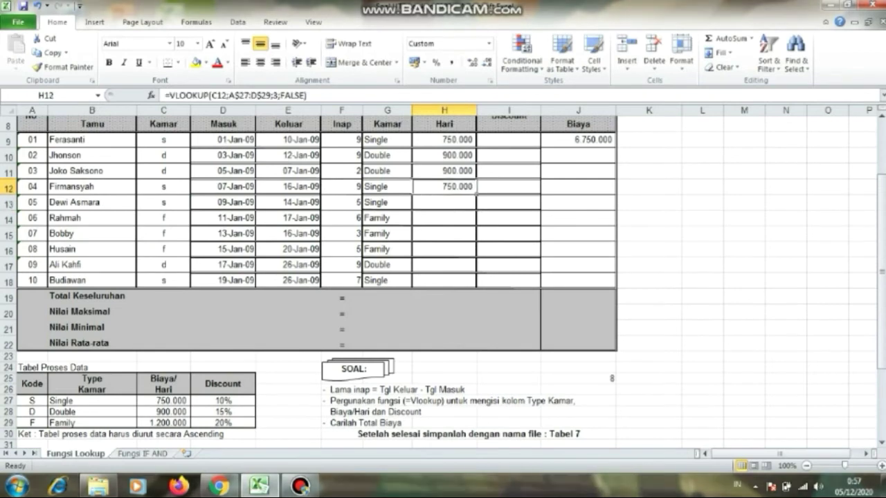
{"action": "left_click_drag", "start_coordinate": [475, 194], "coordinate": [472, 284]}
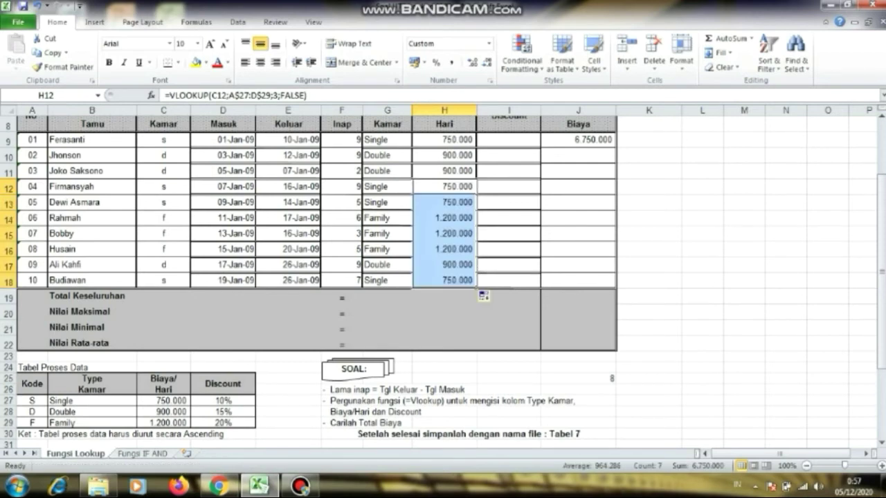
Start a VLOOKUP formula in I9 for the first guest's Discount, with room code C9 as the lookup value
{"action": "left_click", "coordinate": [866, 454]}
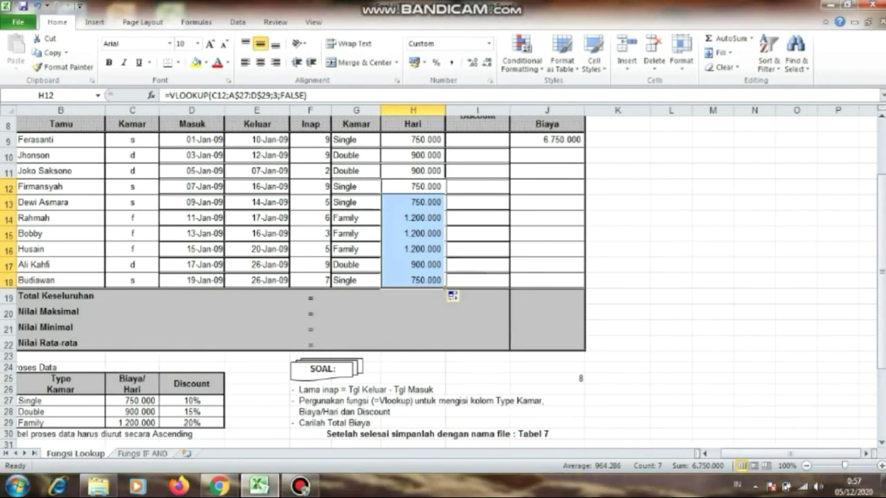
{"action": "left_click", "coordinate": [881, 116]}
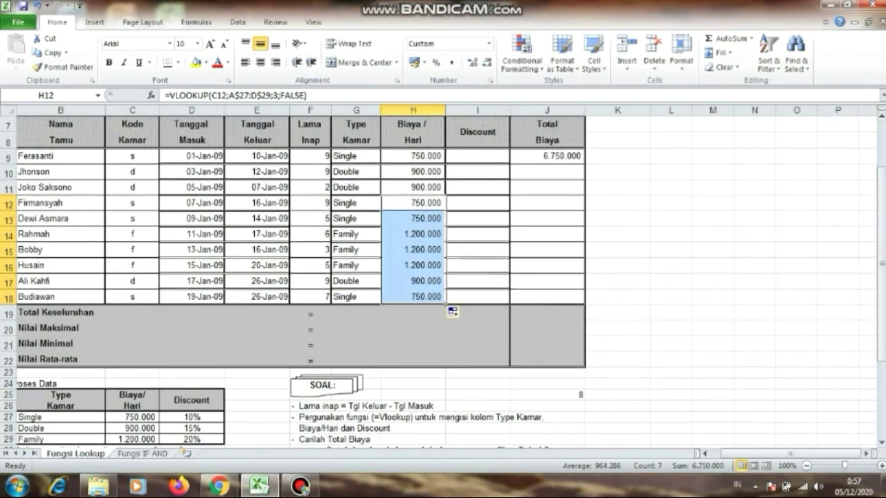
{"action": "left_click", "coordinate": [478, 156]}
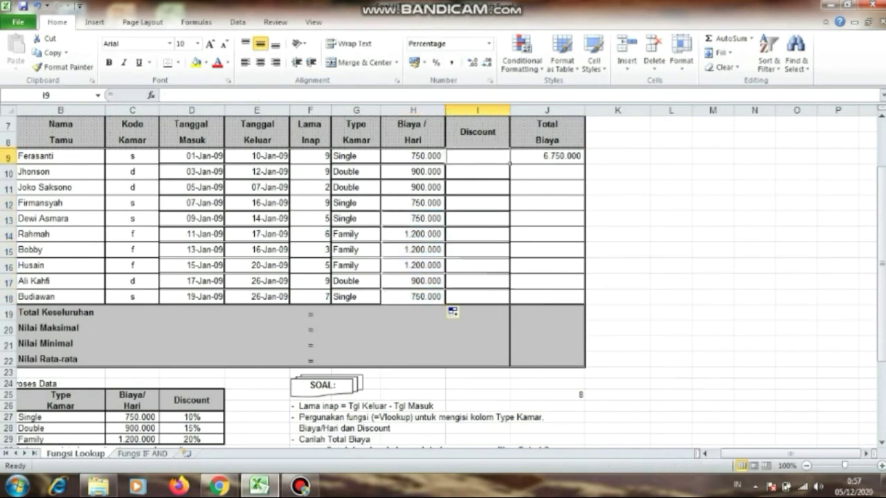
{"action": "type", "text": "="}
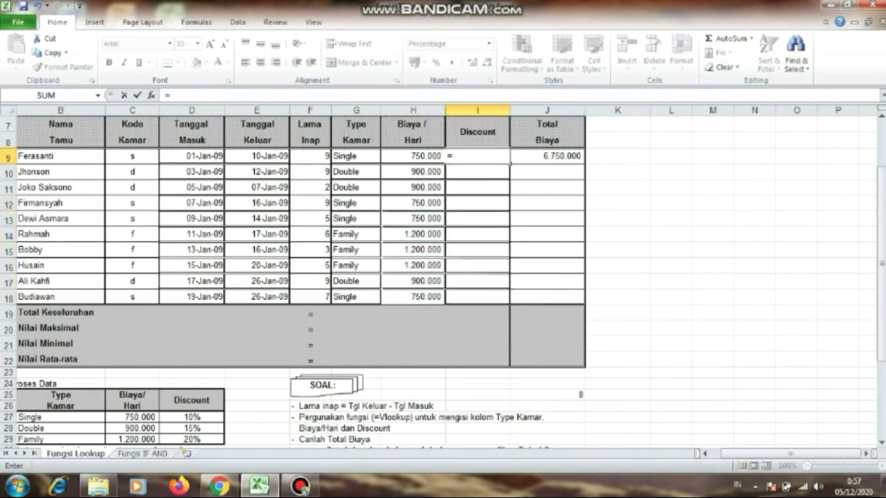
{"action": "type", "text": "VLOO"}
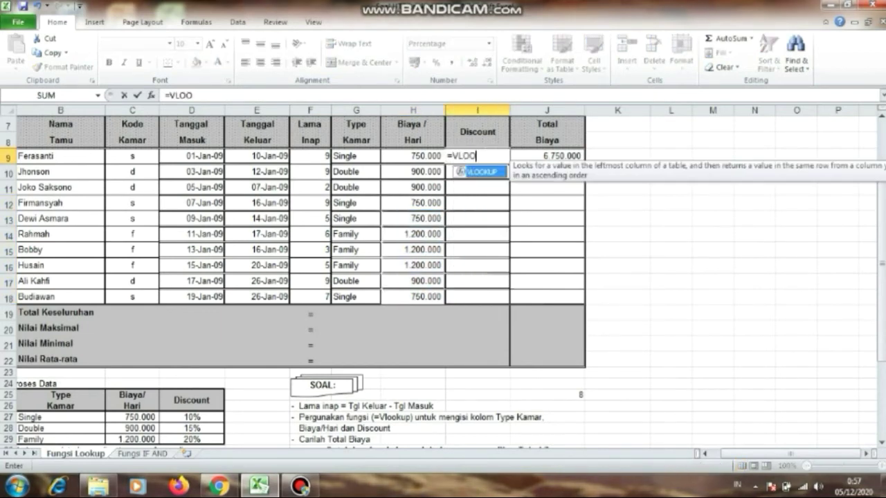
{"action": "type", "text": "KU"}
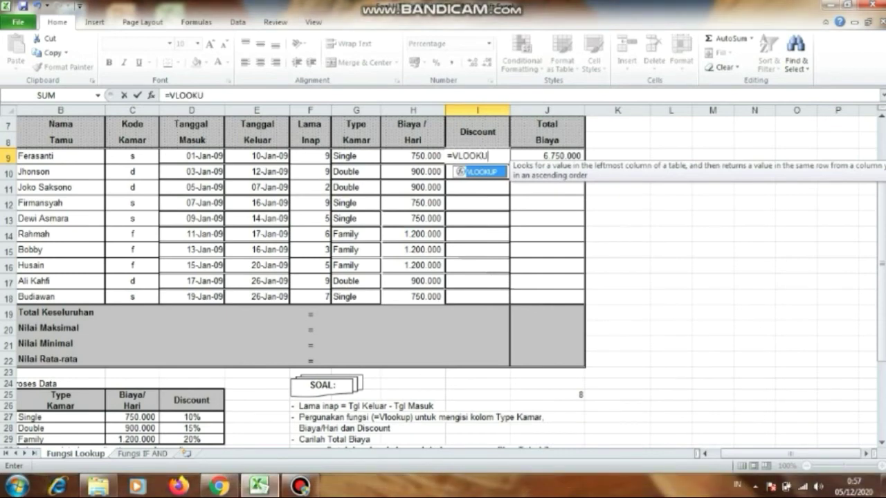
{"action": "type", "text": "P("}
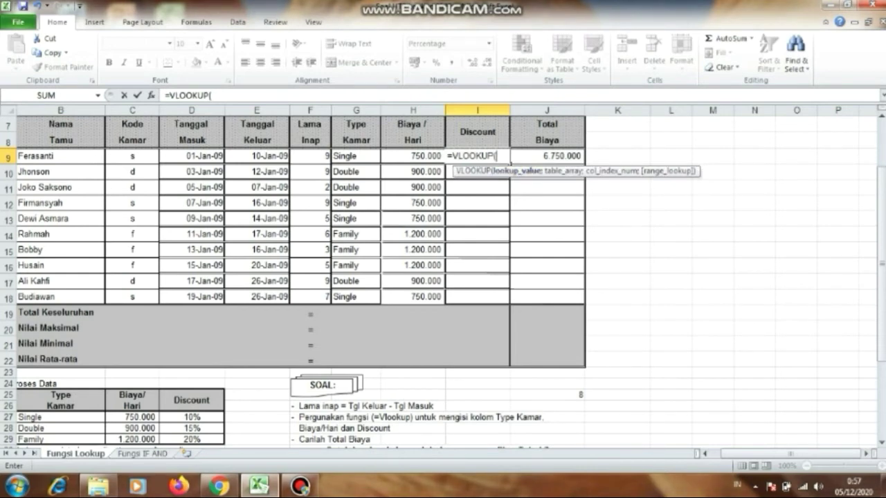
{"action": "type", "text": "C9;"}
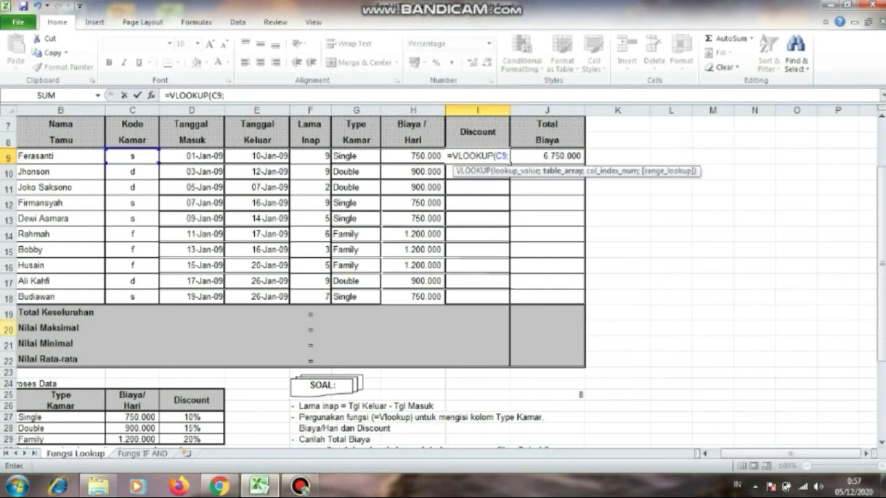
{"action": "left_click", "coordinate": [41, 417]}
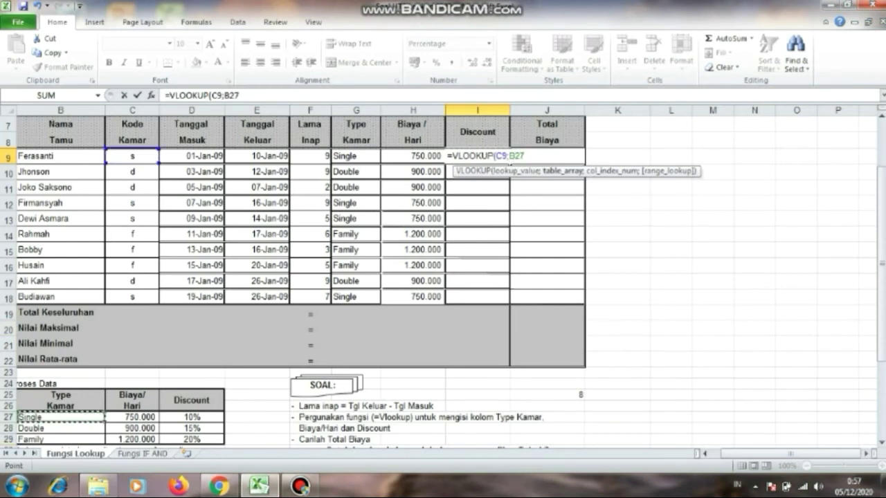
{"action": "key", "text": "F2"}
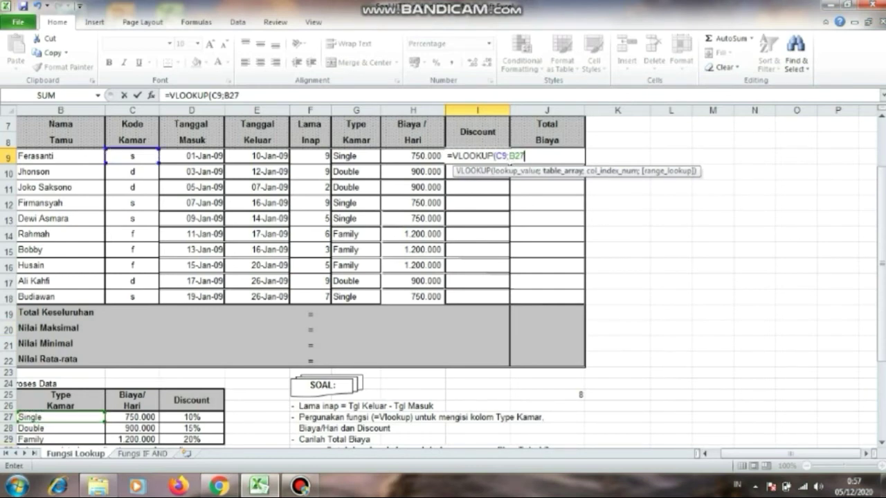
{"action": "key", "text": "BackSpace"}
{"action": "key", "text": "BackSpace"}
{"action": "key", "text": "BackSpace"}
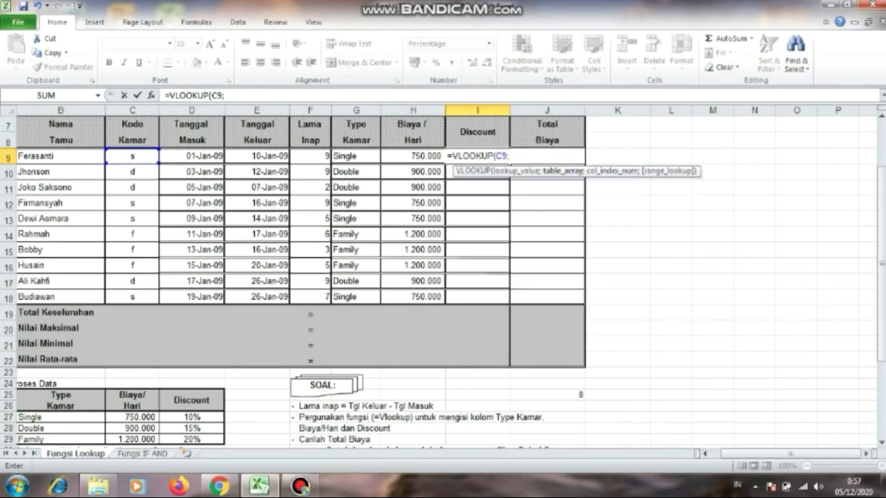
{"action": "left_click", "coordinate": [42, 418]}
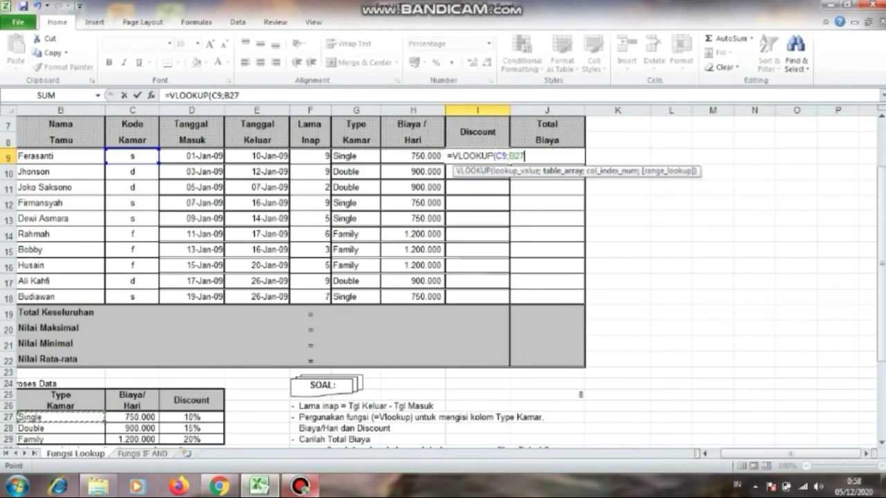
Complete the I9 formula as =VLOOKUP(C9;A27:D29;4;FALSE) using the Tabel Proses Data rows
{"action": "left_click", "coordinate": [704, 453]}
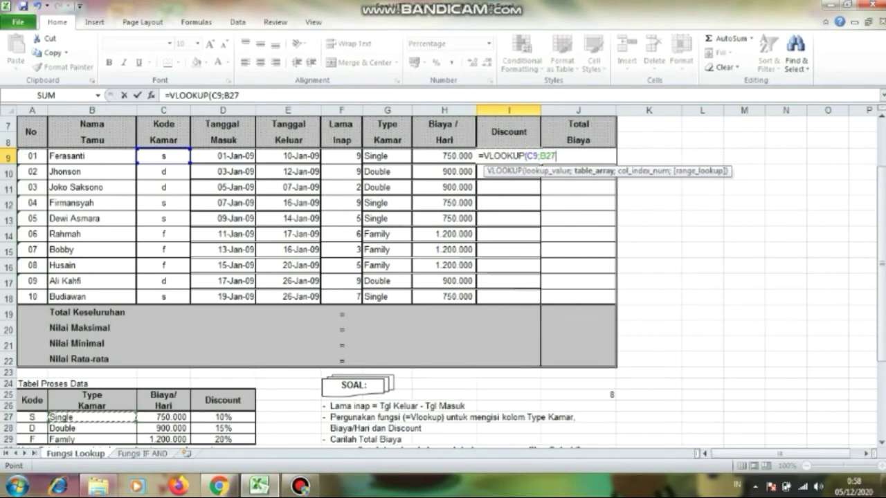
{"action": "left_click", "coordinate": [32, 418]}
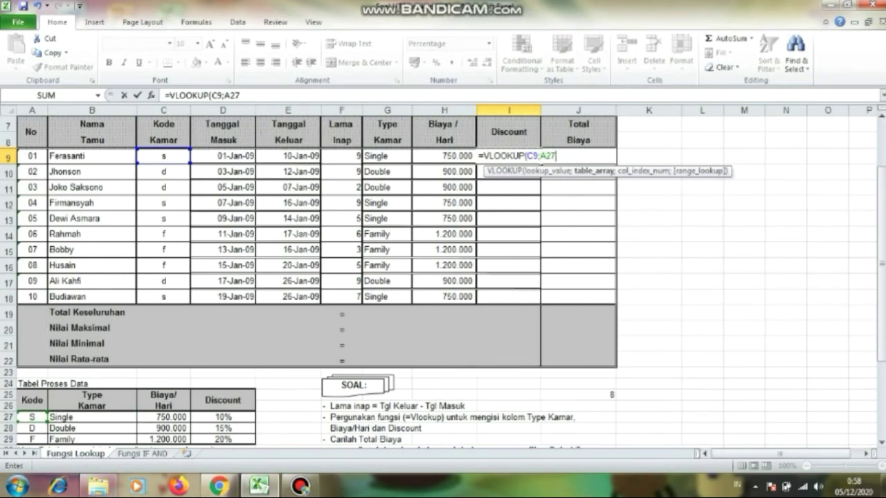
{"action": "key", "text": "BackSpace"}
{"action": "key", "text": "BackSpace"}
{"action": "key", "text": "BackSpace"}
{"action": "left_click_drag", "start_coordinate": [32, 417], "coordinate": [223, 439]}
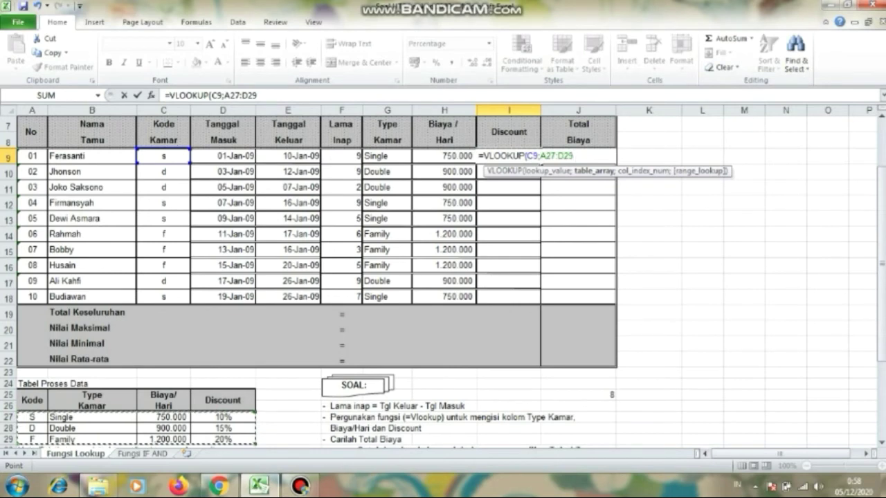
{"action": "type", "text": ";"}
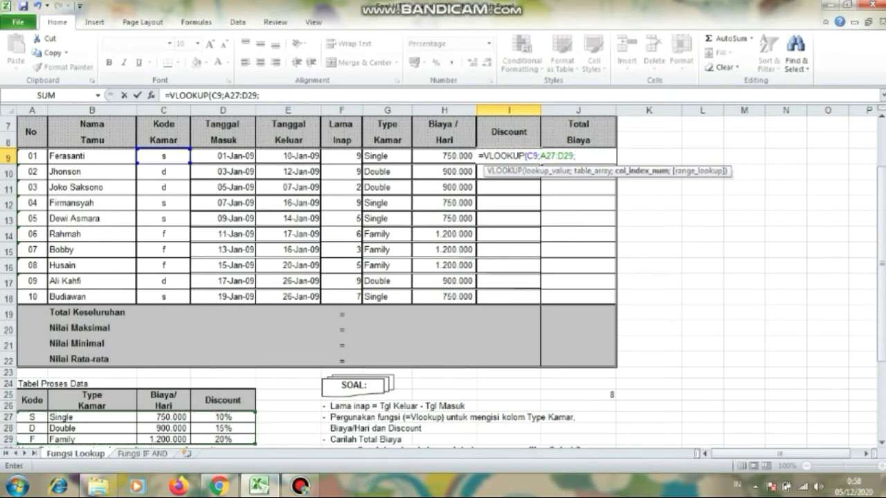
{"action": "type", "text": "4;"}
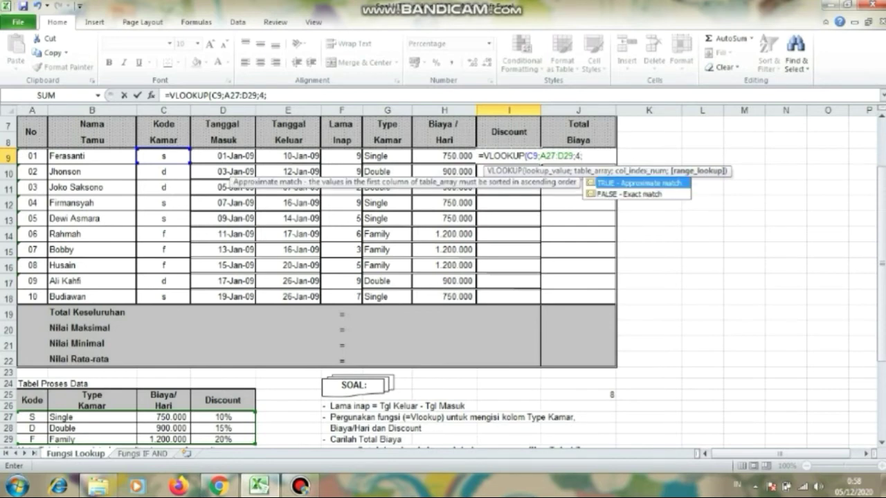
{"action": "type", "text": "FALS"}
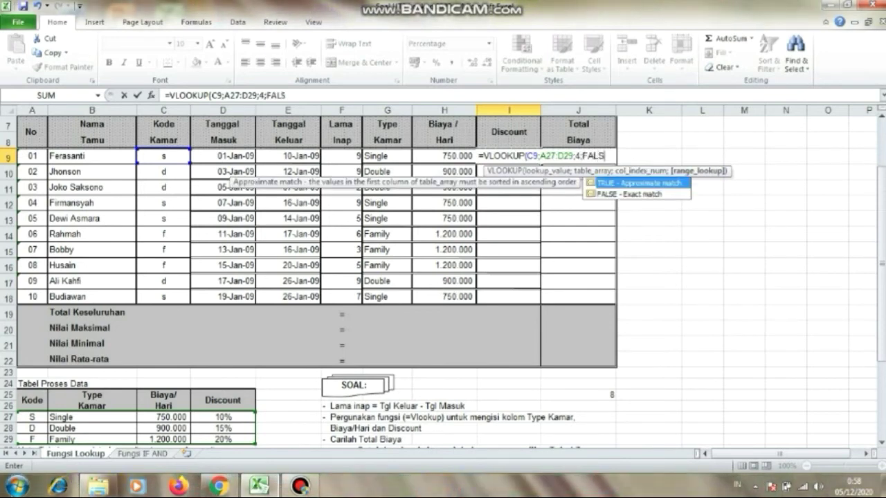
{"action": "type", "text": "E)"}
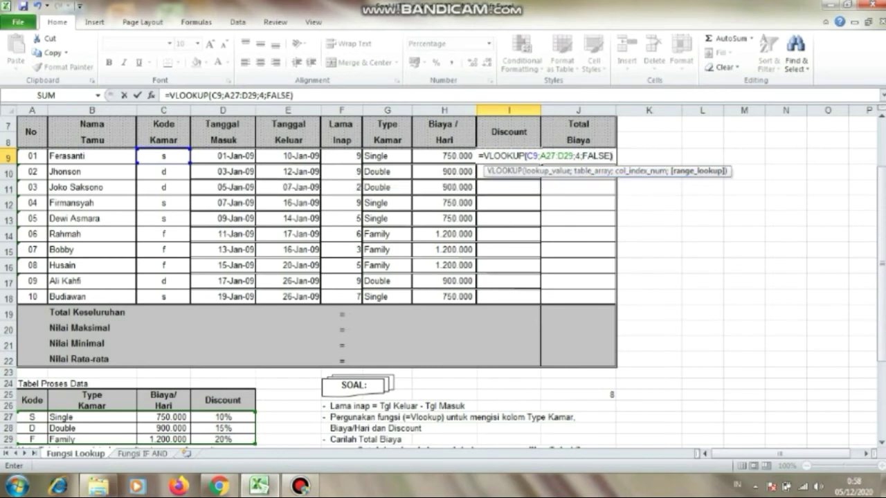
{"action": "key", "text": "Return"}
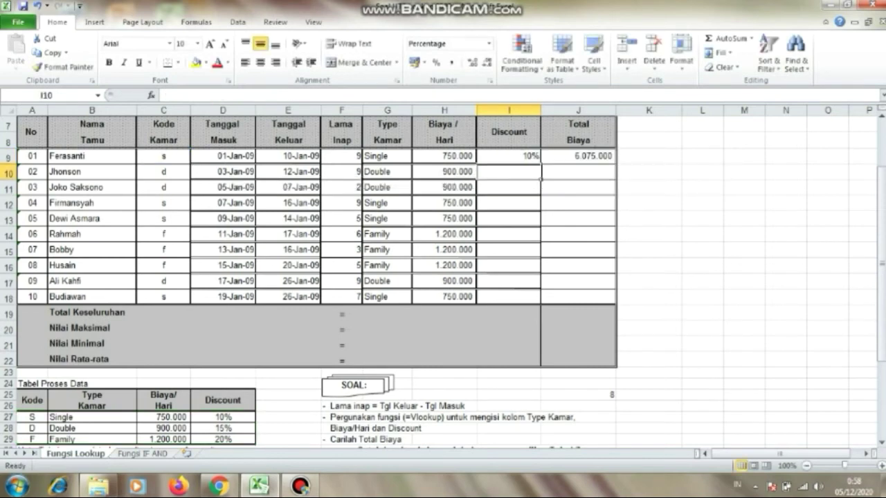
Start a VLOOKUP formula in I10 for the second guest's Discount, with room code C10 as the lookup value
{"action": "type", "text": "=V"}
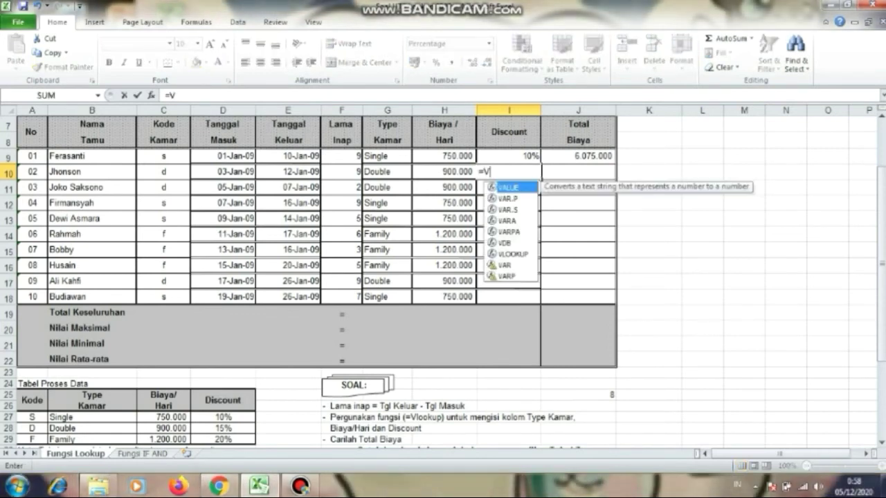
{"action": "type", "text": "LOOK"}
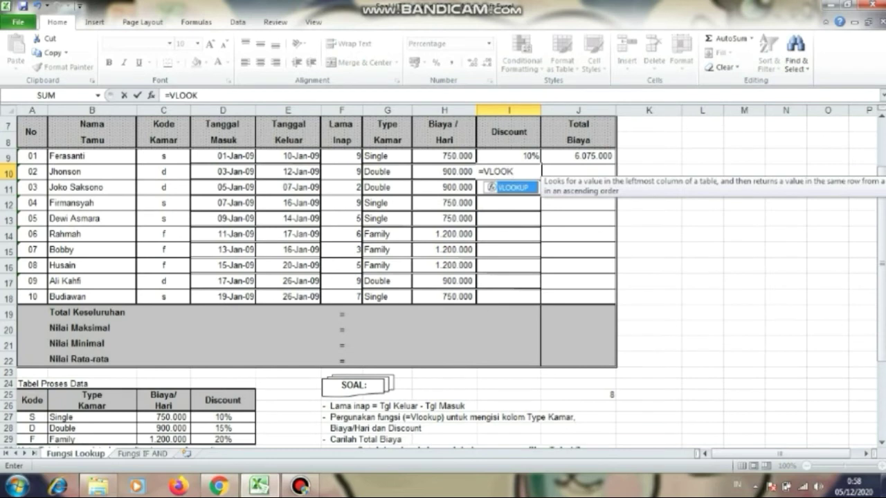
{"action": "type", "text": "UP("}
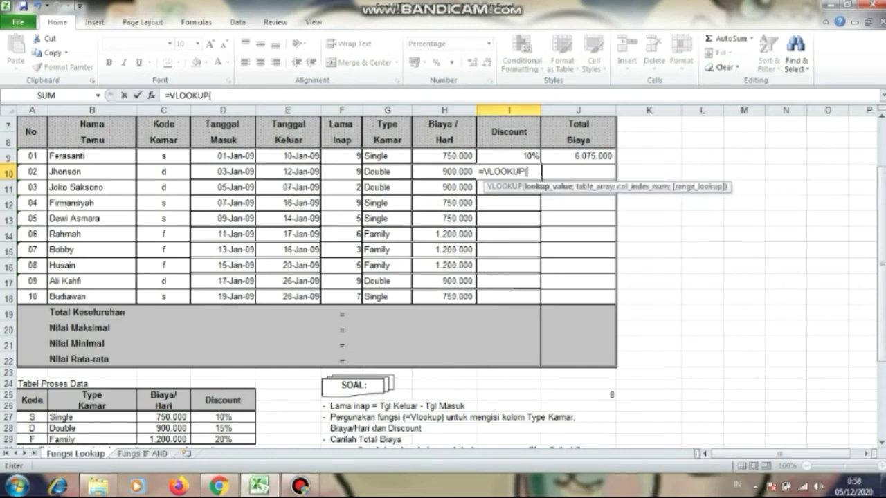
{"action": "left_click", "coordinate": [163, 171]}
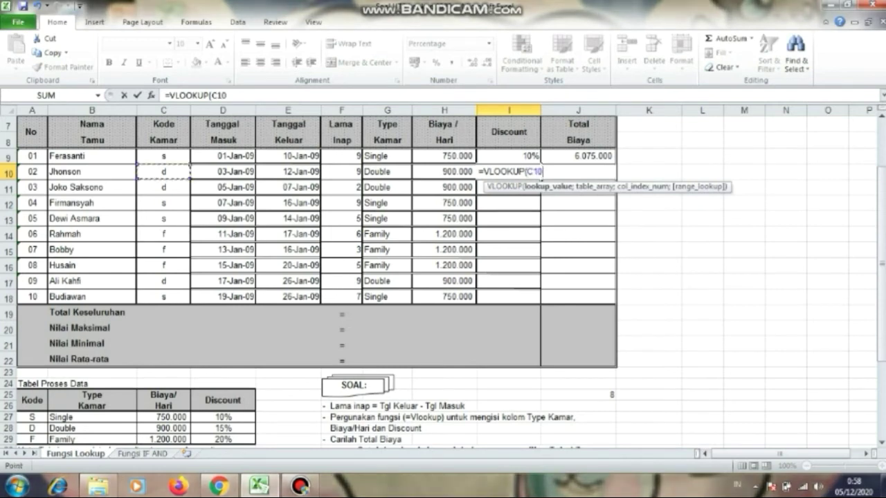
{"action": "type", "text": ";"}
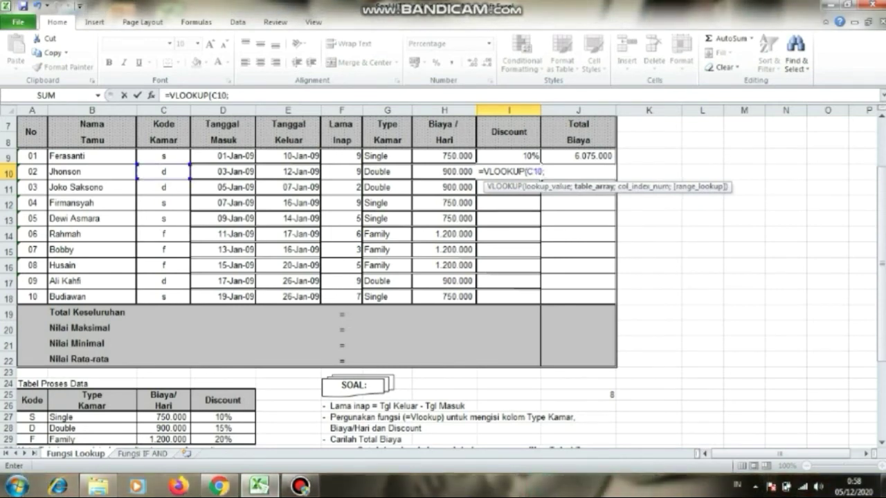
{"action": "left_click", "coordinate": [32, 417]}
{"action": "left_click_drag", "start_coordinate": [32, 417], "coordinate": [92, 429]}
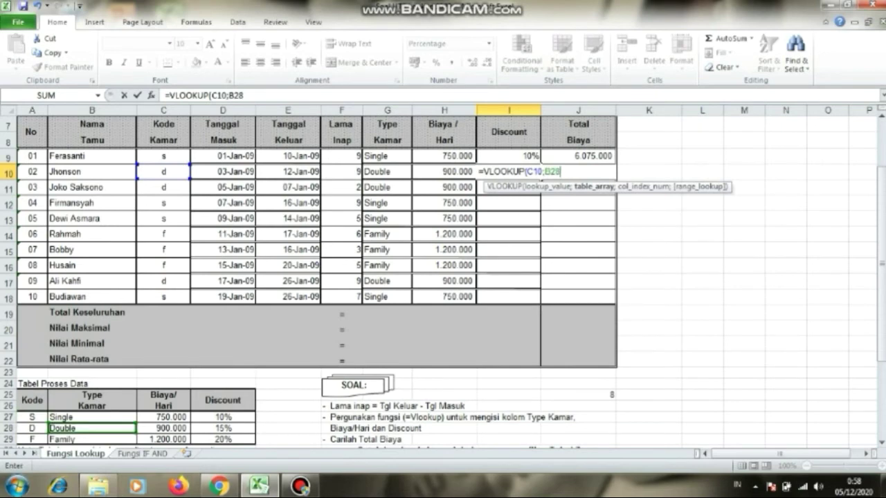
{"action": "key", "text": "BackSpace"}
{"action": "key", "text": "BackSpace"}
{"action": "key", "text": "BackSpace"}
{"action": "left_click", "coordinate": [31, 417]}
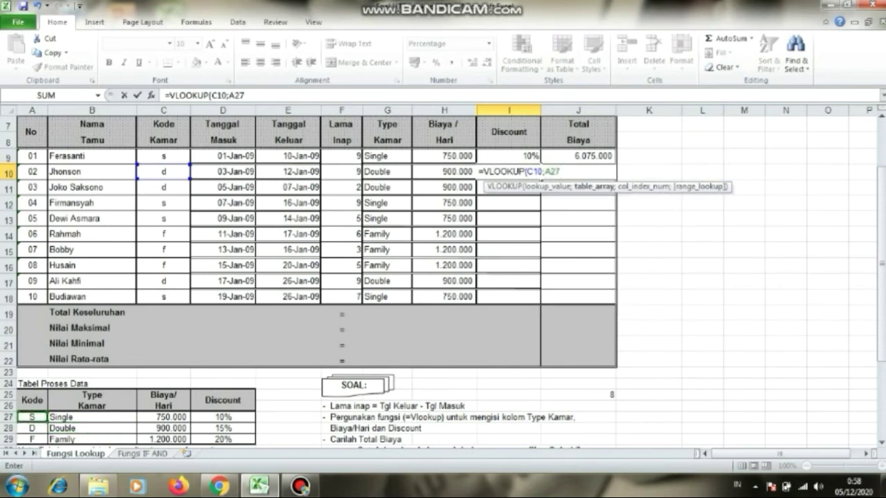
{"action": "key", "text": "BackSpace"}
{"action": "key", "text": "BackSpace"}
{"action": "key", "text": "BackSpace"}
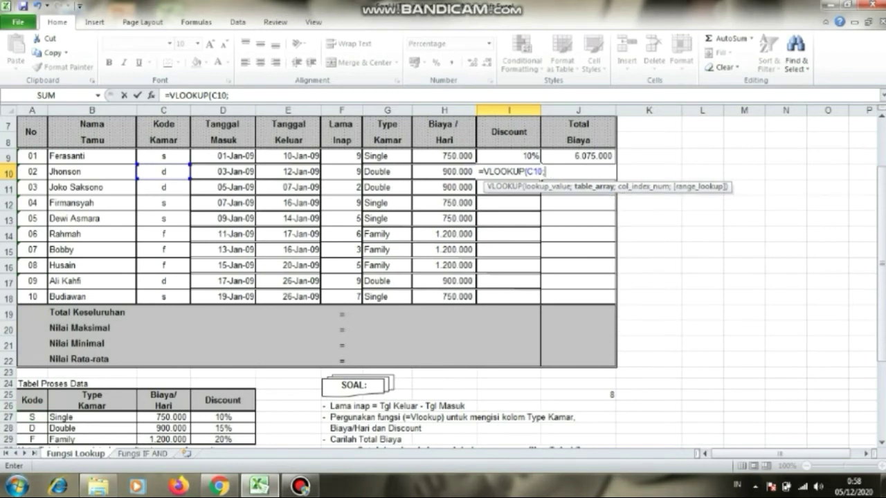
Complete the I10 formula as =VLOOKUP(C10;A27:D29;4;FALSE) using the Tabel Proses Data rows
{"action": "left_click", "coordinate": [31, 417]}
{"action": "left_click_drag", "start_coordinate": [32, 417], "coordinate": [228, 441]}
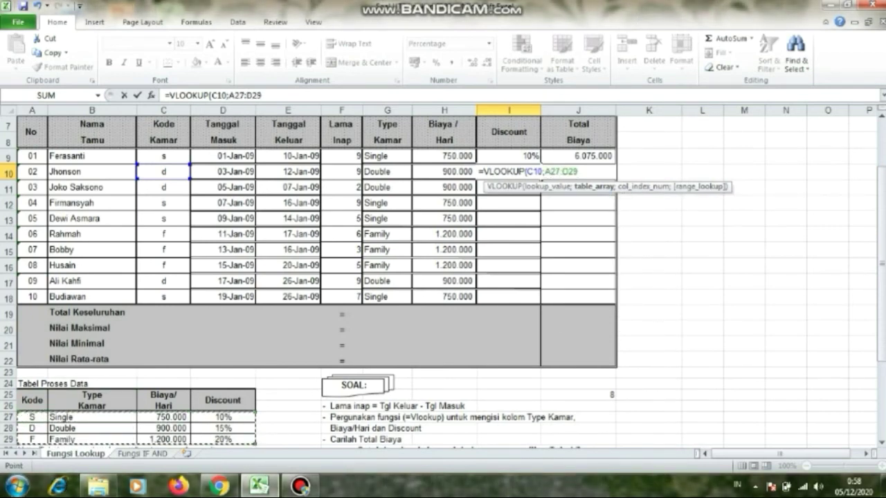
{"action": "type", "text": ";4;"}
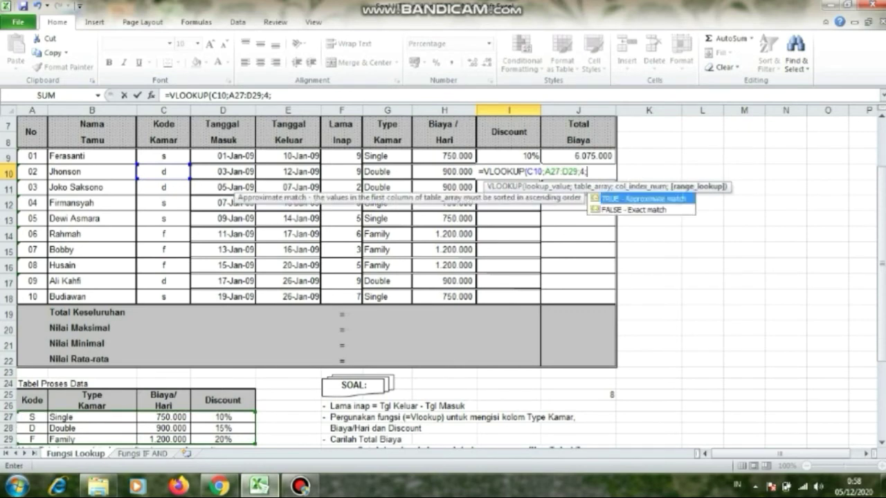
{"action": "type", "text": "FALSE"}
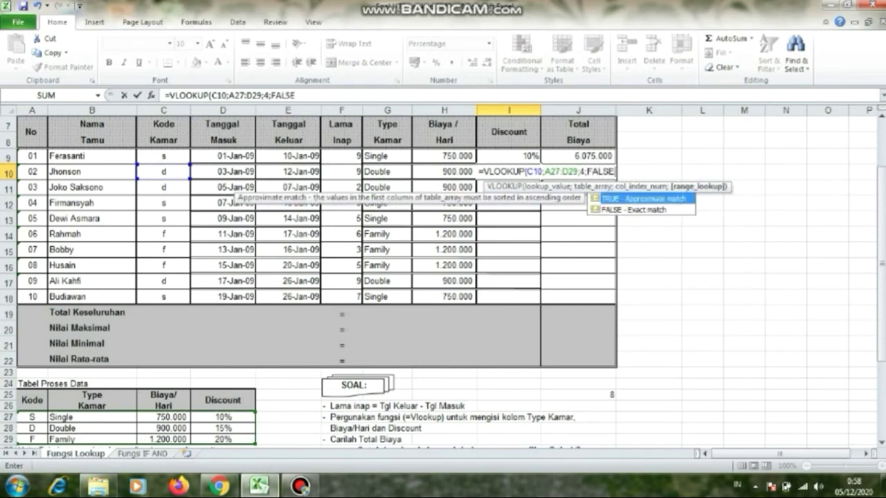
{"action": "type", "text": ")"}
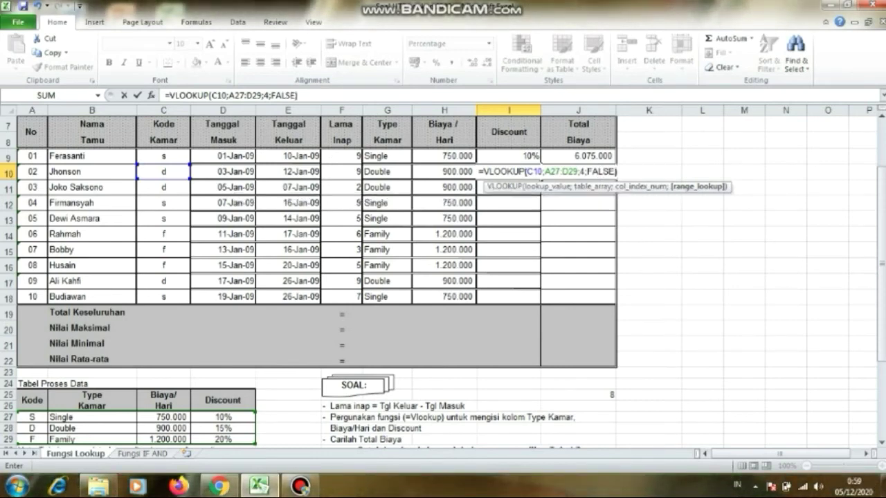
{"action": "key", "text": "Return"}
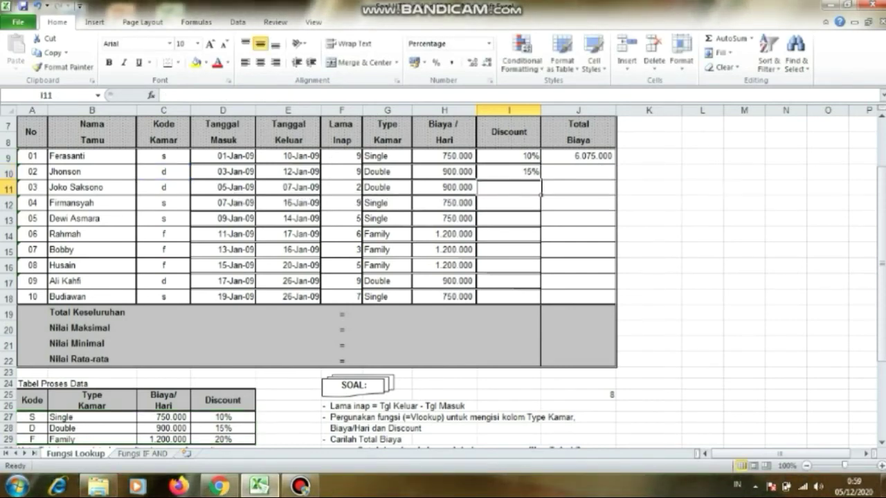
Start a VLOOKUP formula in I11 for the third guest's Discount, with room code C11 as the lookup value
{"action": "type", "text": "=V"}
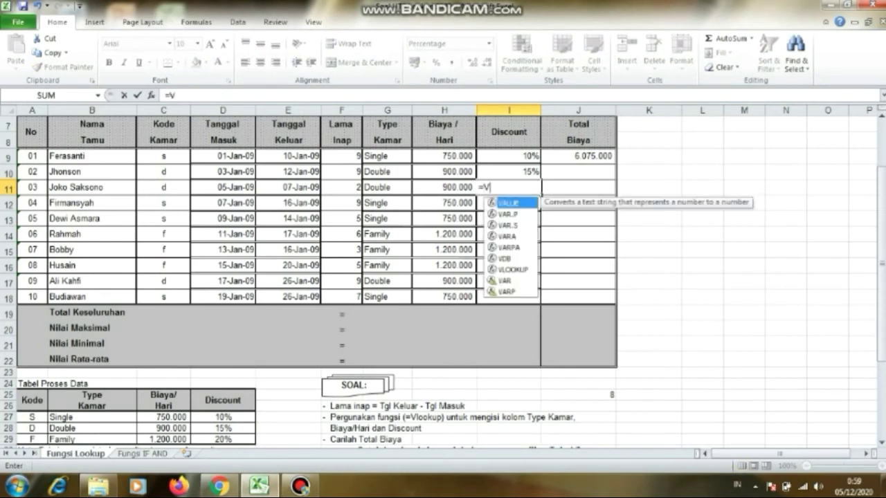
{"action": "type", "text": "LO"}
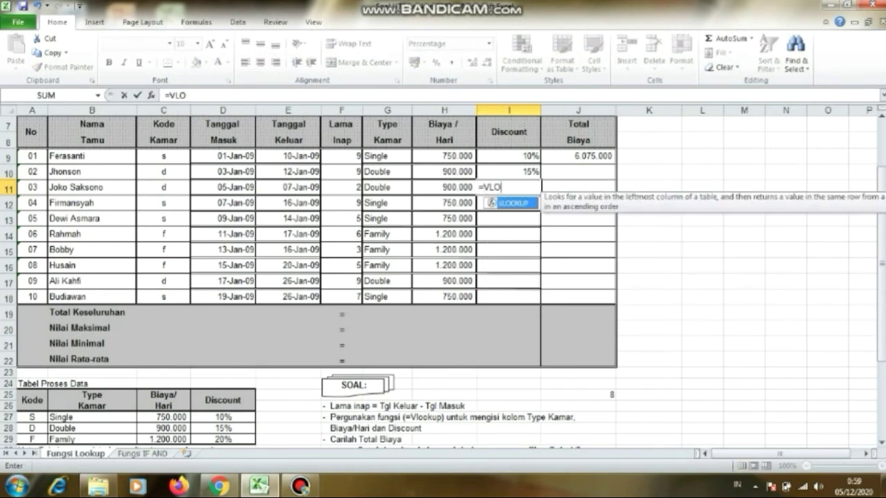
{"action": "type", "text": "OKUP("}
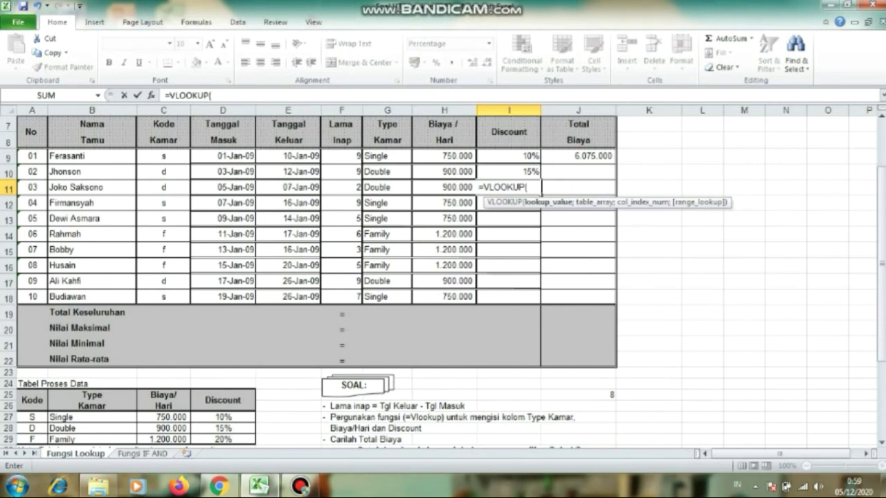
{"action": "left_click", "coordinate": [164, 187]}
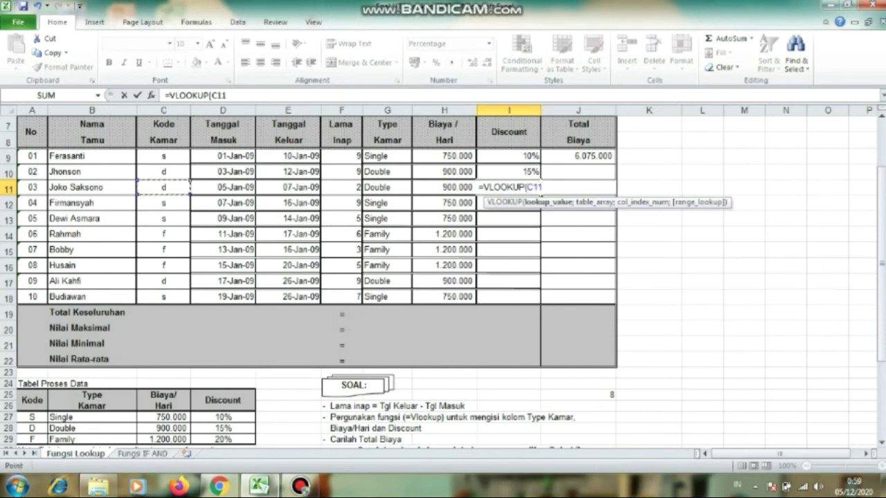
{"action": "type", "text": ";"}
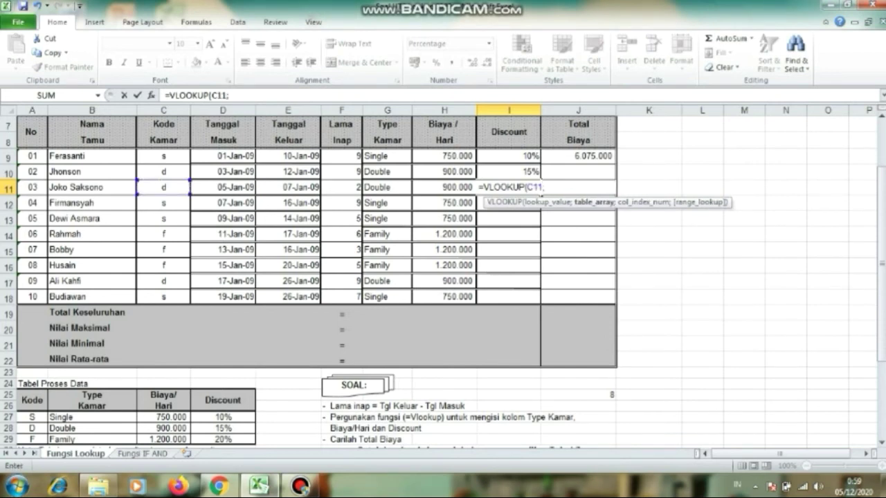
{"action": "left_click", "coordinate": [32, 417]}
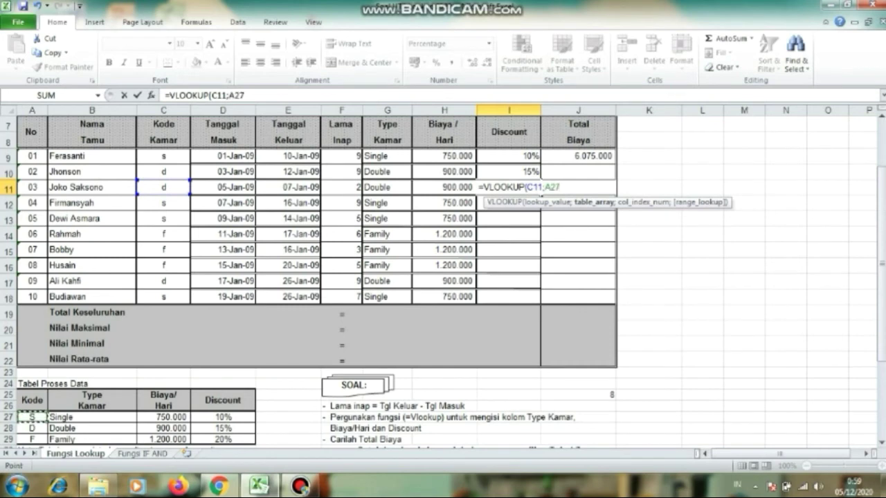
{"action": "left_click", "coordinate": [92, 417]}
{"action": "key", "text": "Return"}
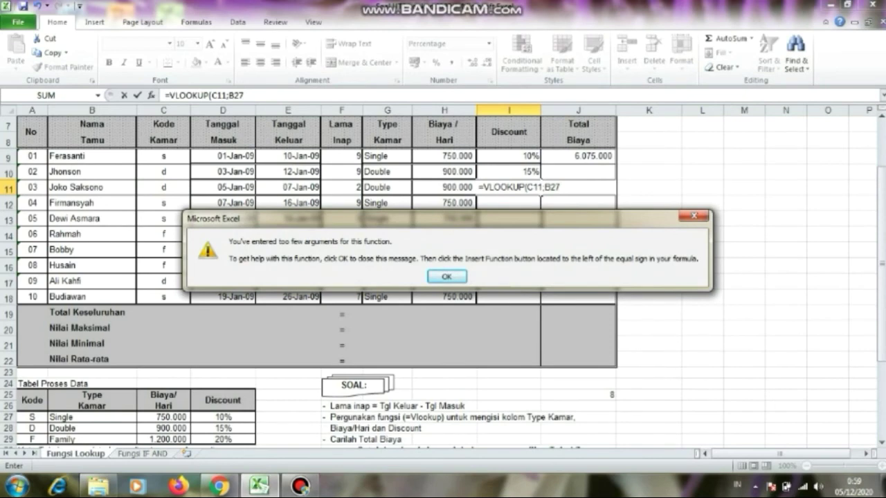
{"action": "key", "text": "Return"}
{"action": "key", "text": "BackSpace"}
{"action": "key", "text": "BackSpace"}
{"action": "key", "text": "BackSpace"}
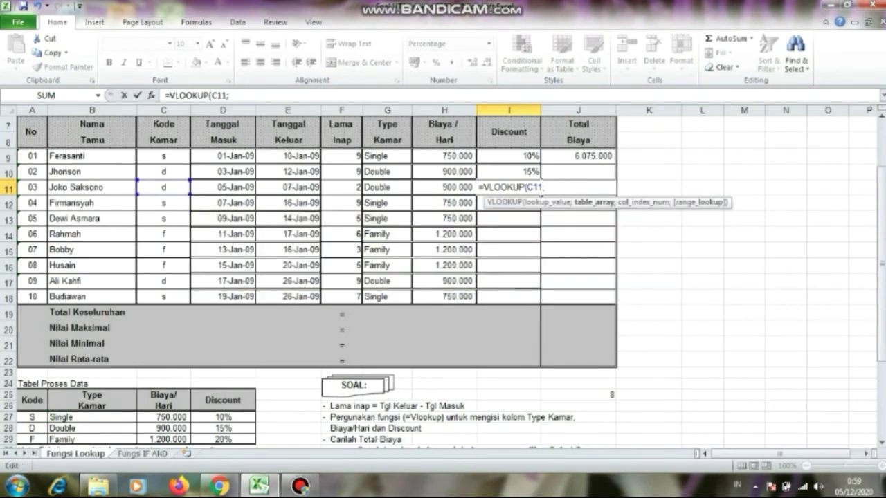
{"action": "left_click", "coordinate": [32, 417]}
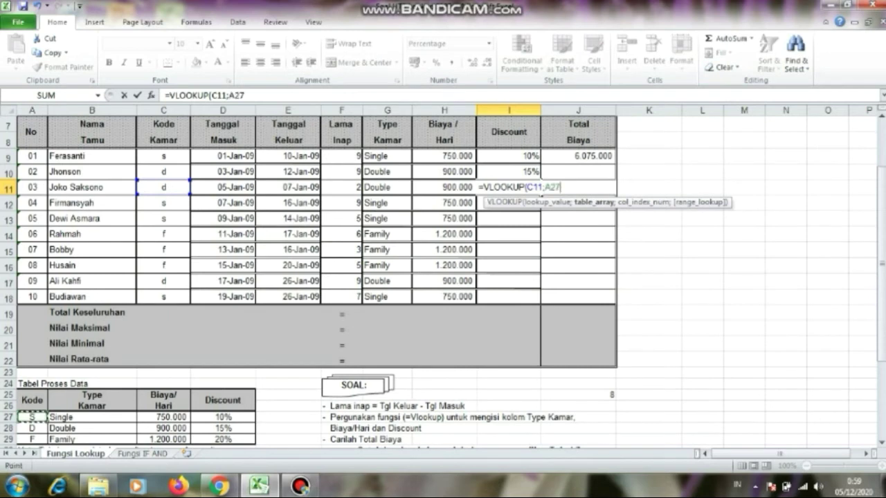
{"action": "key", "text": "BackSpace"}
{"action": "key", "text": "BackSpace"}
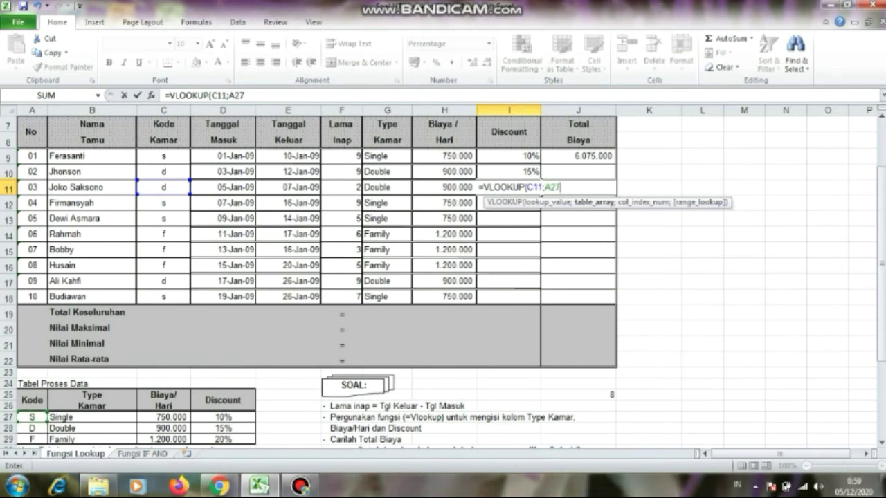
{"action": "key", "text": "BackSpace"}
Complete the I11 formula as =VLOOKUP(C11;A27:D29;4;FALSE) using the Tabel Proses Data rows
{"action": "left_click_drag", "start_coordinate": [32, 418], "coordinate": [256, 440]}
{"action": "type", "text": ";4"}
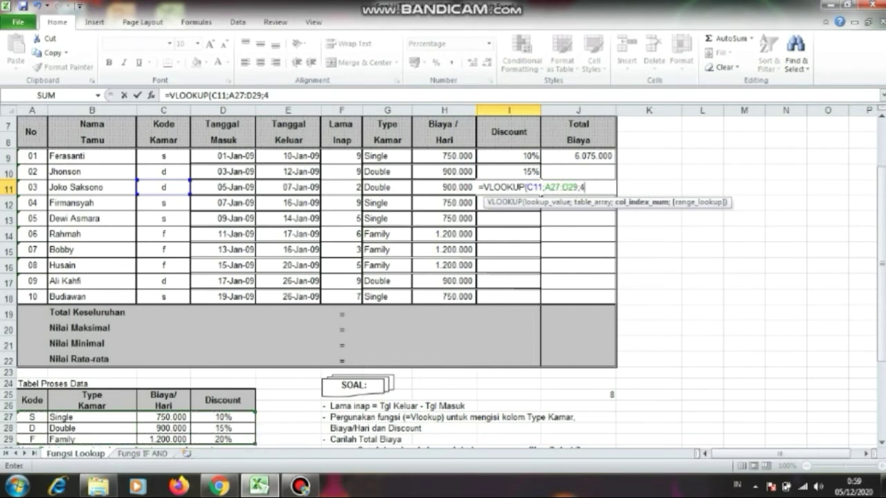
{"action": "type", "text": ";"}
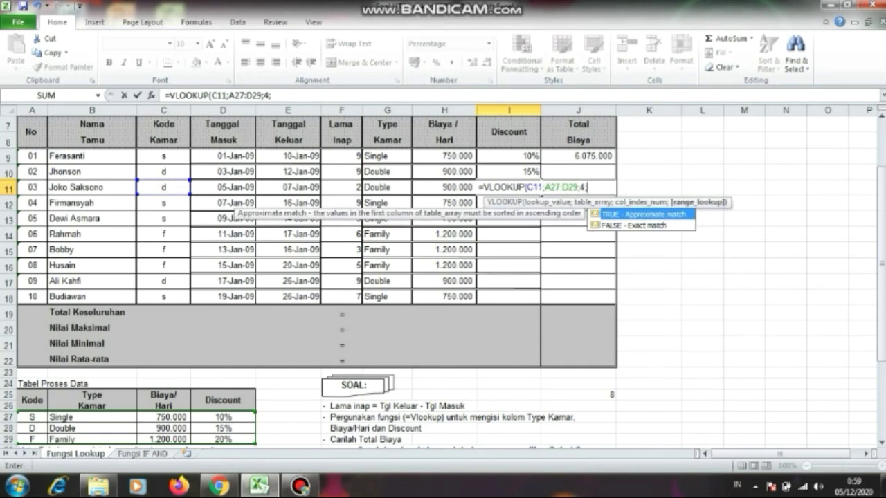
{"action": "type", "text": "FALSE"}
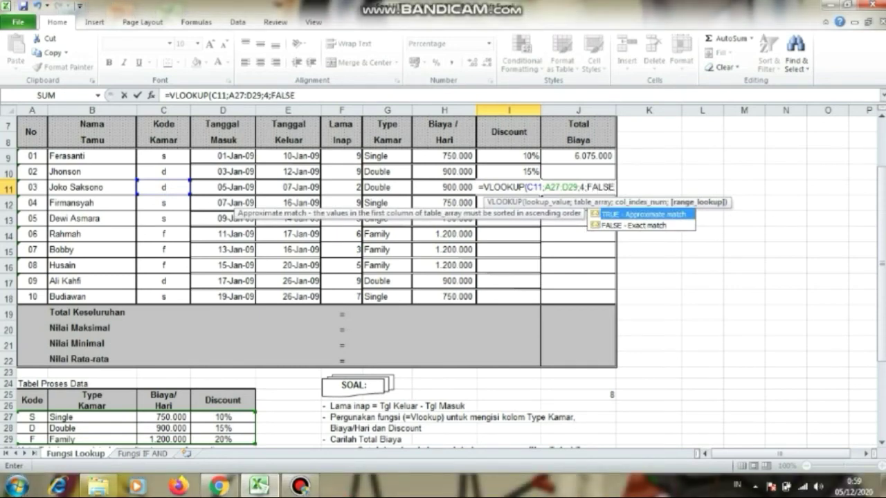
{"action": "type", "text": ")"}
{"action": "key", "text": "Return"}
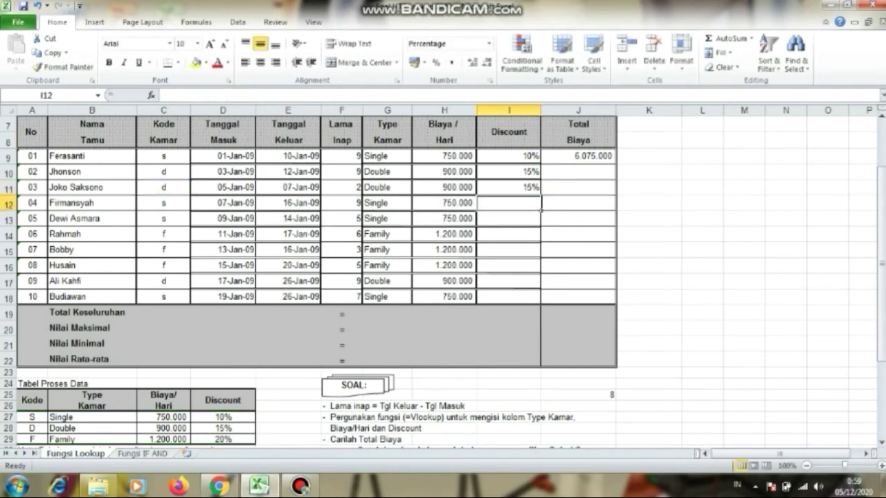
Start a VLOOKUP formula in I12 for the fourth guest's Discount, with room code C12 as the lookup value
{"action": "type", "text": "="}
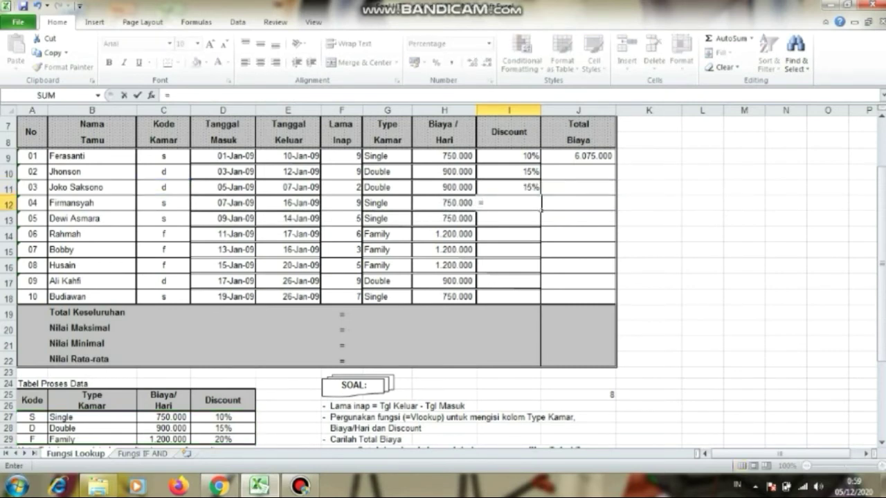
{"action": "type", "text": "VLOO"}
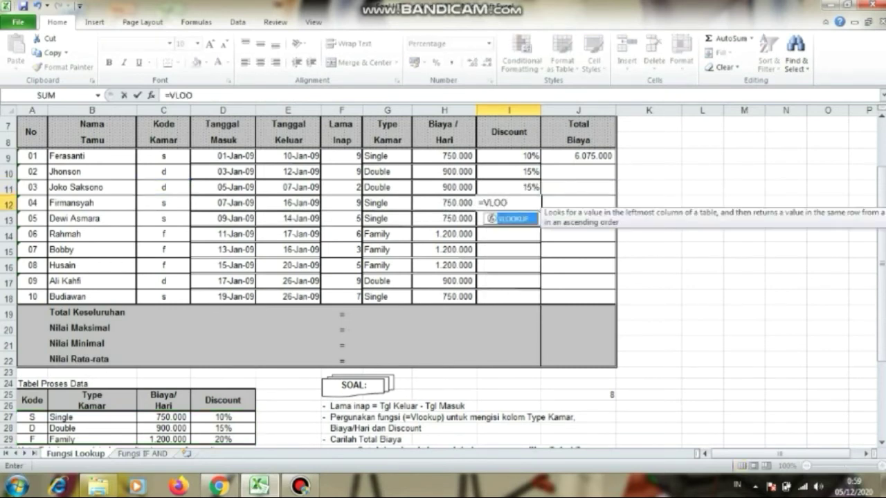
{"action": "type", "text": "KUP("}
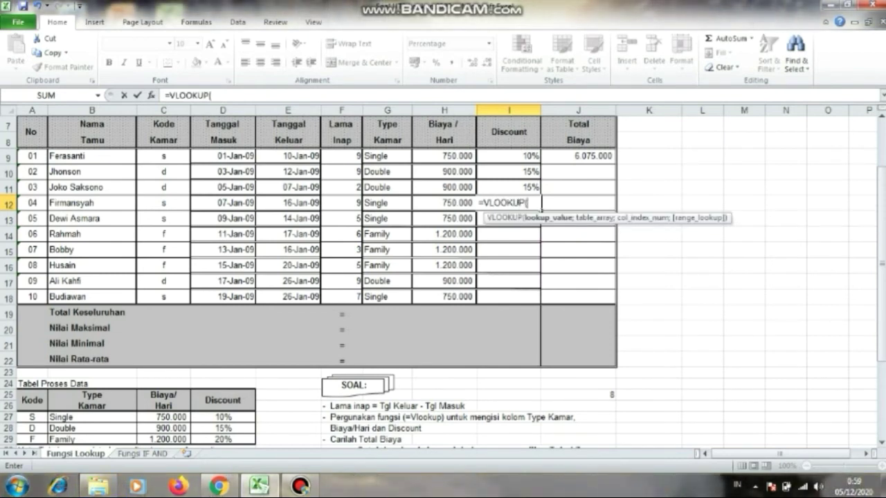
{"action": "left_click", "coordinate": [163, 203]}
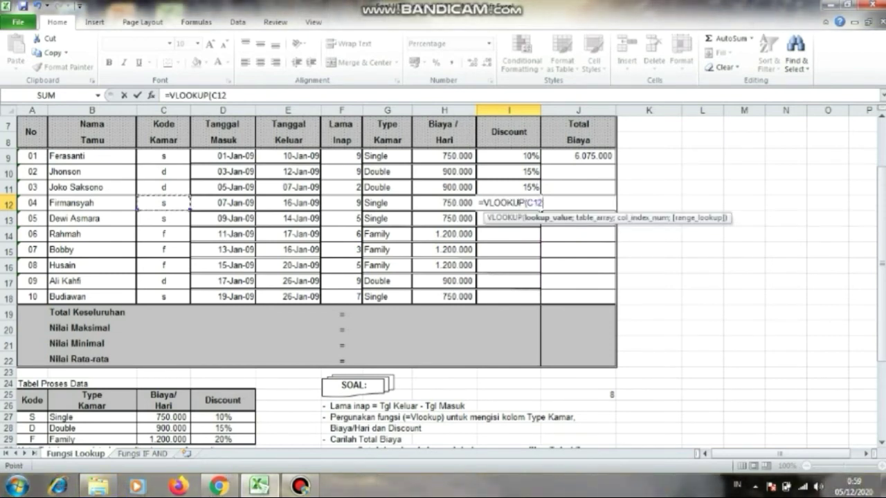
{"action": "type", "text": ";"}
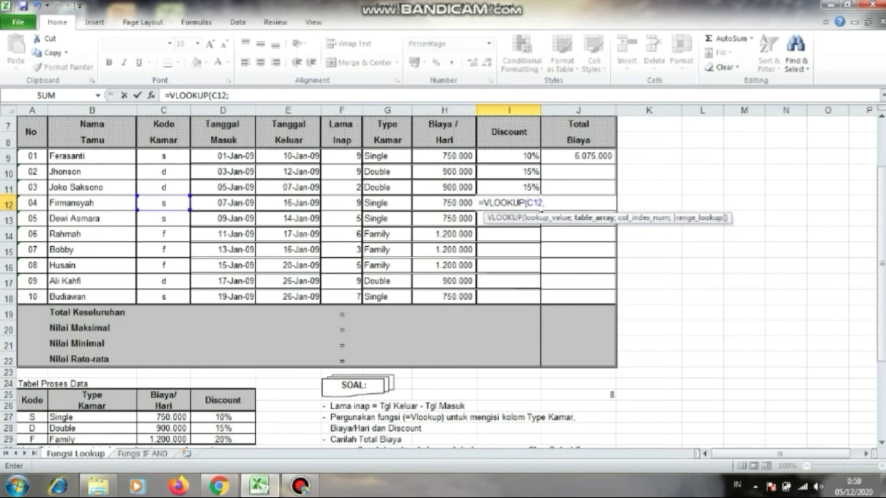
{"action": "left_click", "coordinate": [32, 418]}
{"action": "key", "text": "BackSpace"}
{"action": "key", "text": "BackSpace"}
{"action": "key", "text": "BackSpace"}
Complete the I12 formula as =VLOOKUP(C12;A27:D29;4;FALSE) using the Tabel Proses Data rows
{"action": "left_click_drag", "start_coordinate": [32, 417], "coordinate": [249, 410]}
{"action": "type", "text": ";4"}
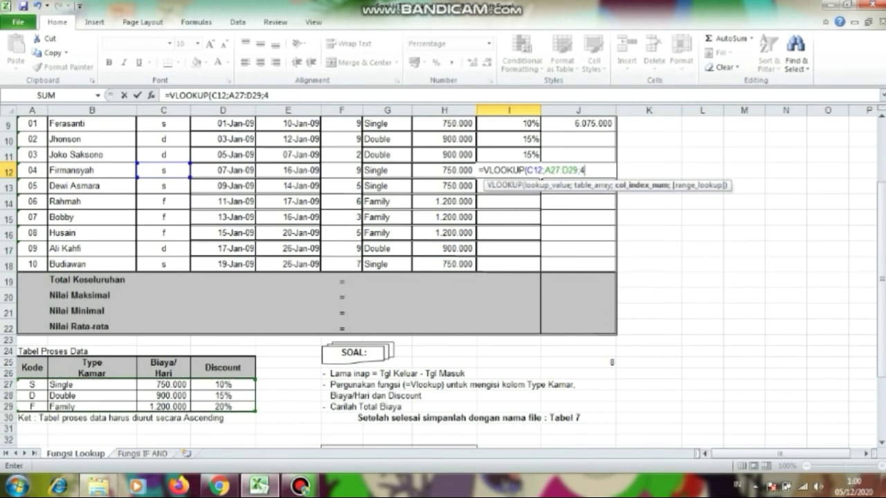
{"action": "type", "text": ";"}
{"action": "type", "text": "FAS"}
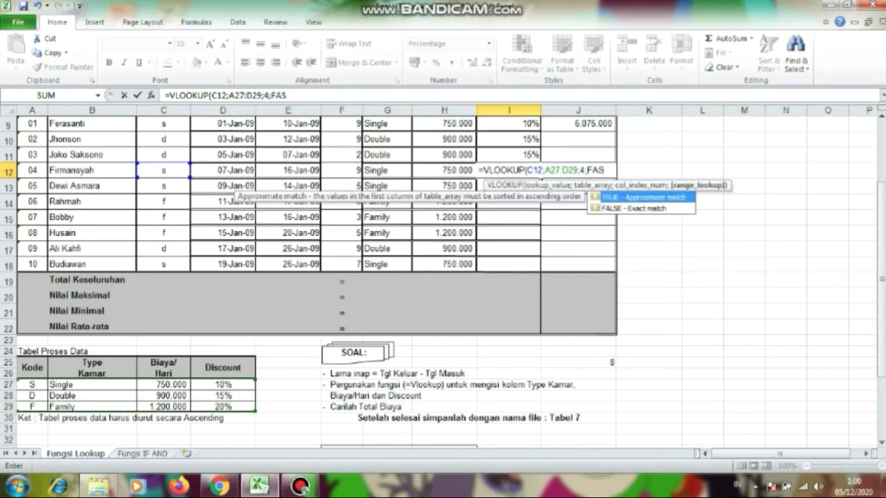
{"action": "key", "text": "BackSpace"}
{"action": "type", "text": "LSE)"}
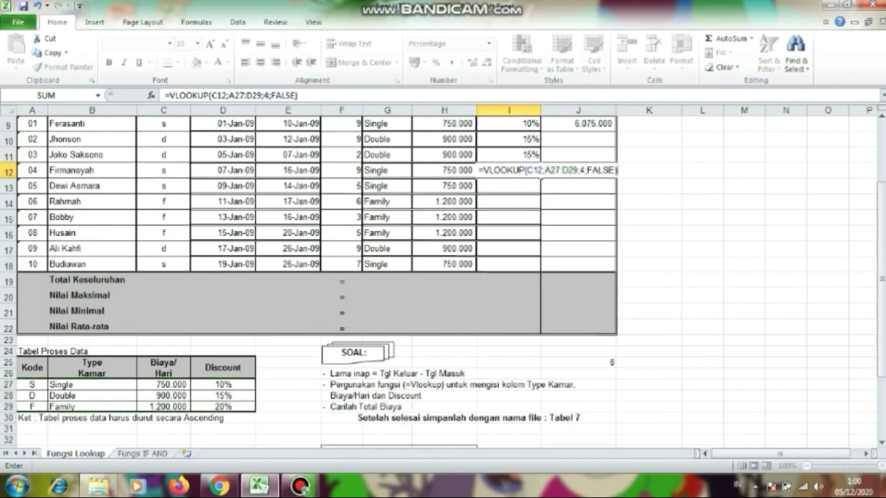
{"action": "key", "text": "Return"}
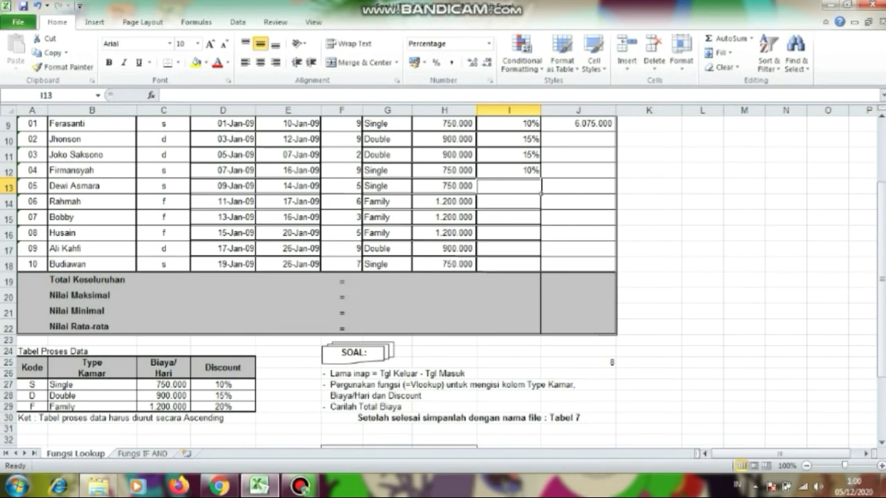
Lock the table rows in the I12 formula as A$27:D$29 and fill it down through I18 for the remaining guests' Discount
{"action": "key", "text": "Up"}
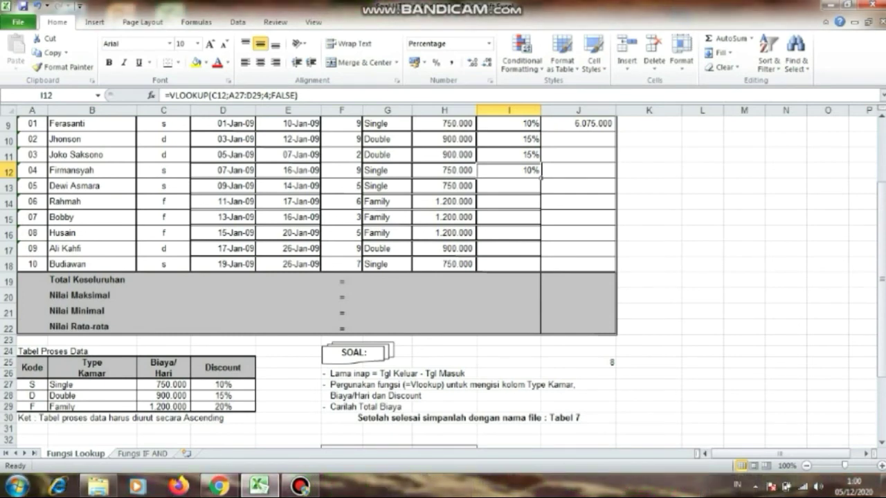
{"action": "key", "text": "F2"}
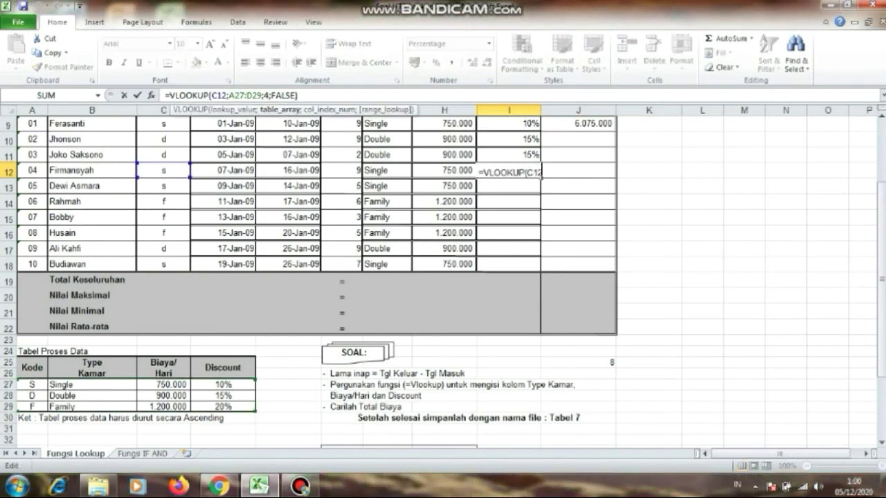
{"action": "type", "text": "$"}
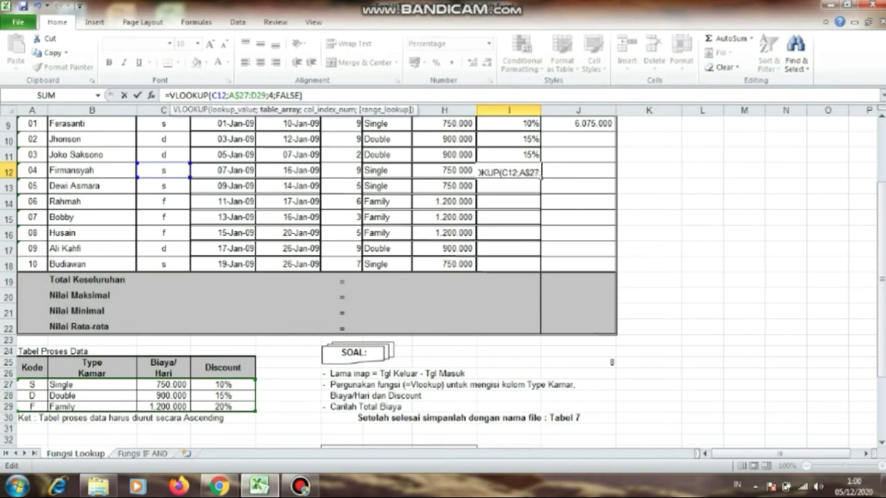
{"action": "left_click", "coordinate": [257, 95]}
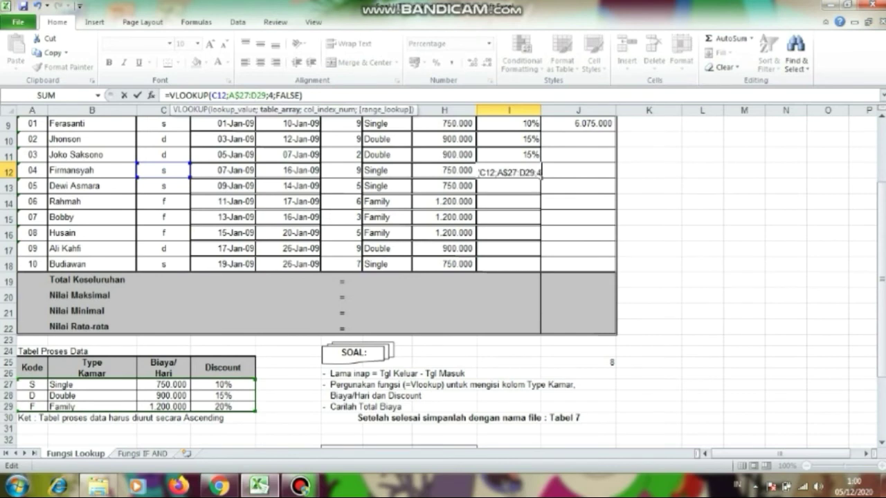
{"action": "type", "text": "$"}
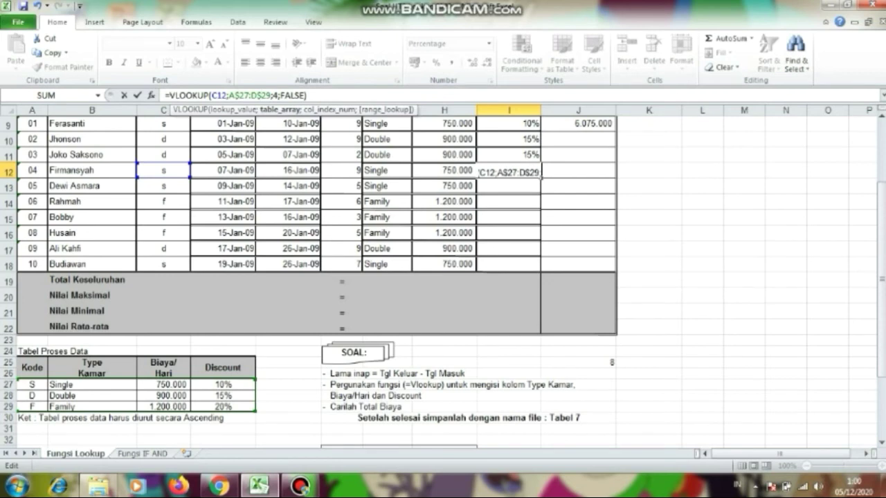
{"action": "key", "text": "Return"}
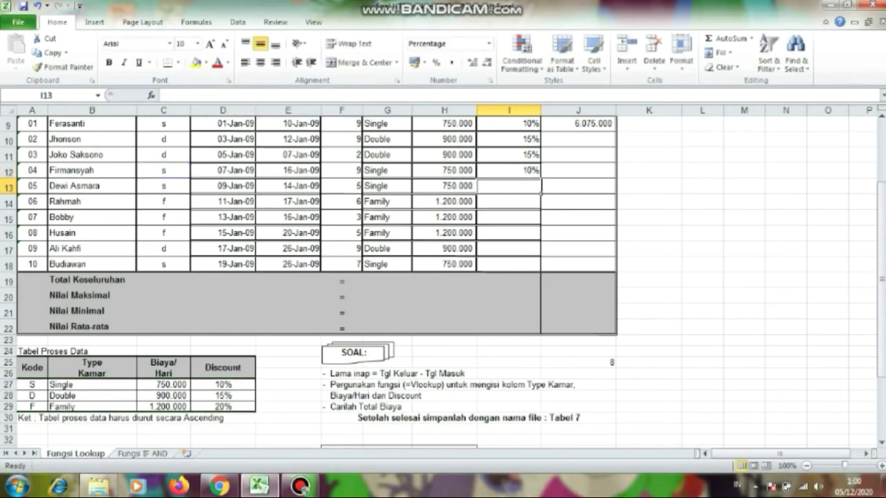
{"action": "left_click", "coordinate": [509, 171]}
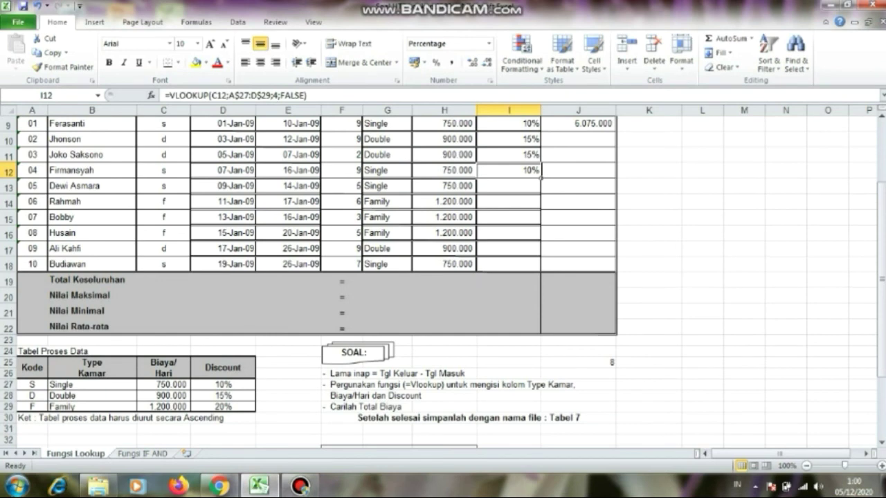
{"action": "left_click_drag", "start_coordinate": [540, 178], "coordinate": [540, 269]}
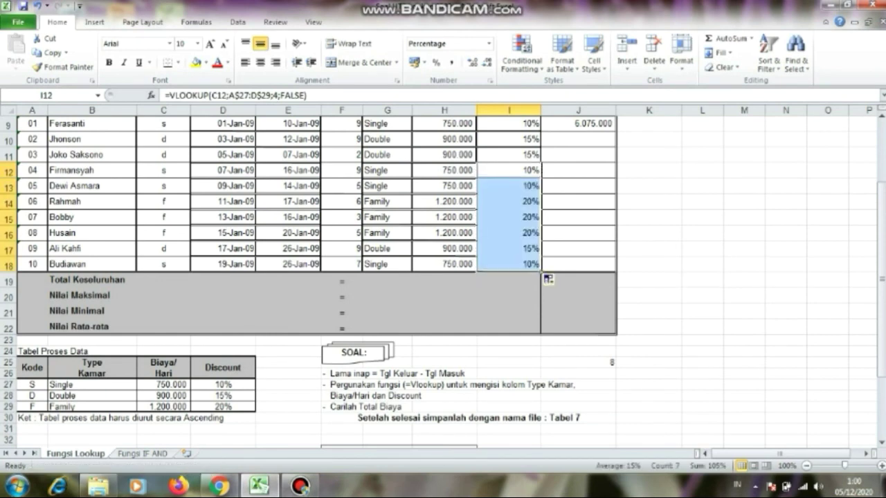
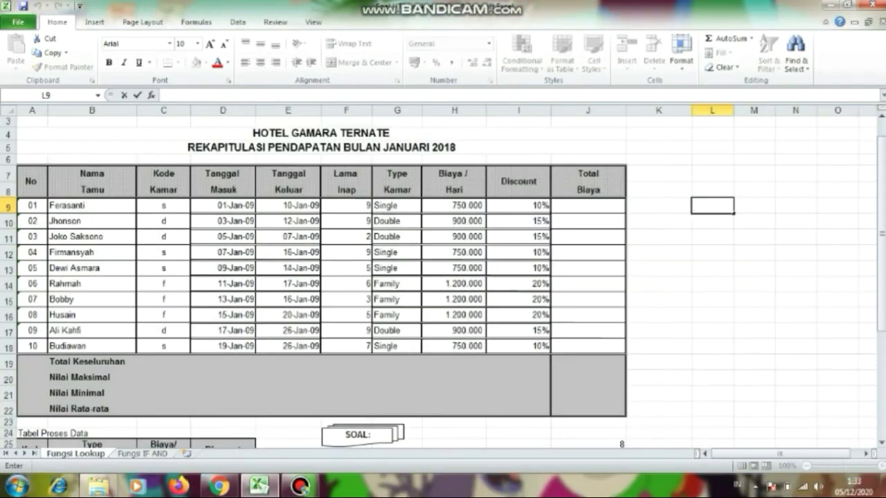
Calculate the first guest's Total Biaya in J9 with the formula =F9*H9-(F9*H9*I9)
{"action": "left_click", "coordinate": [588, 206]}
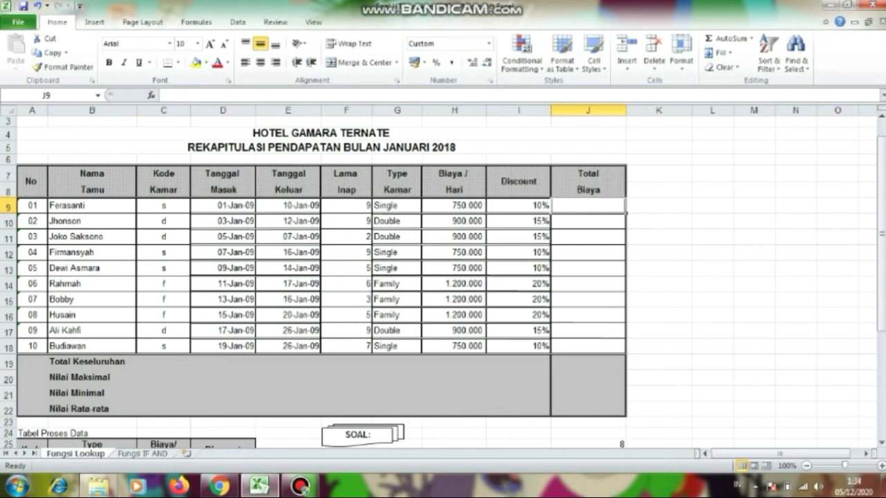
{"action": "type", "text": "="}
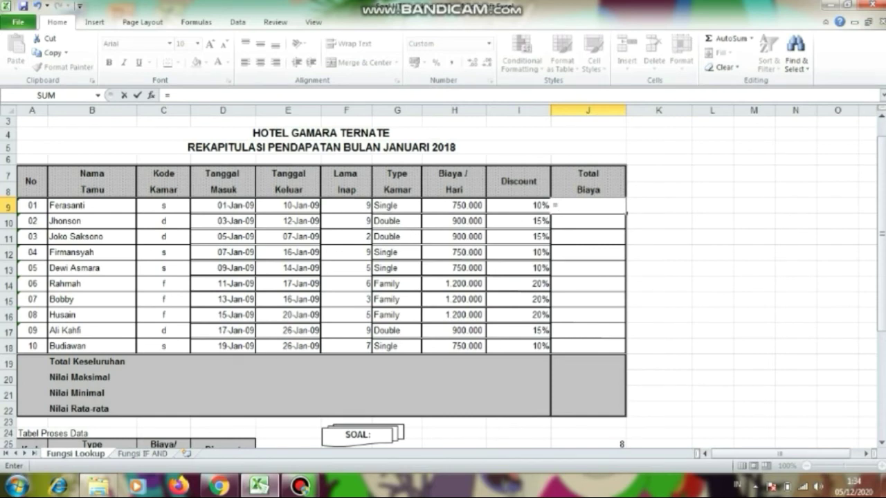
{"action": "left_click", "coordinate": [346, 205]}
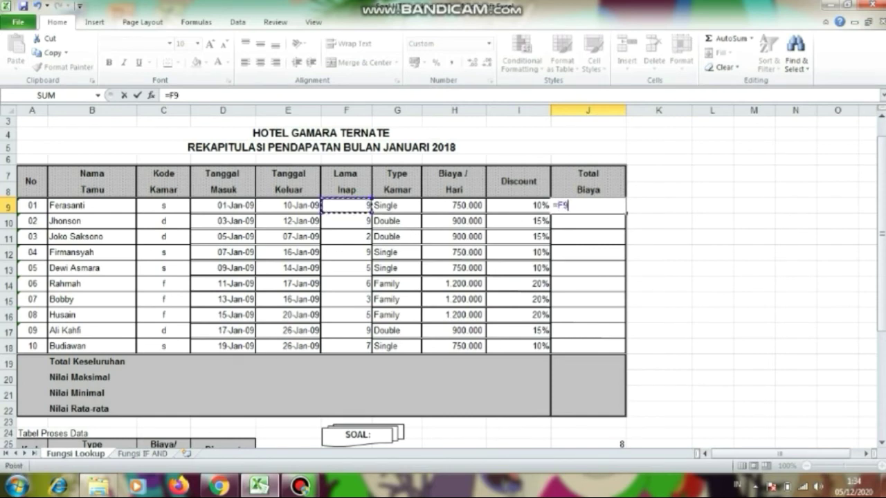
{"action": "type", "text": "*"}
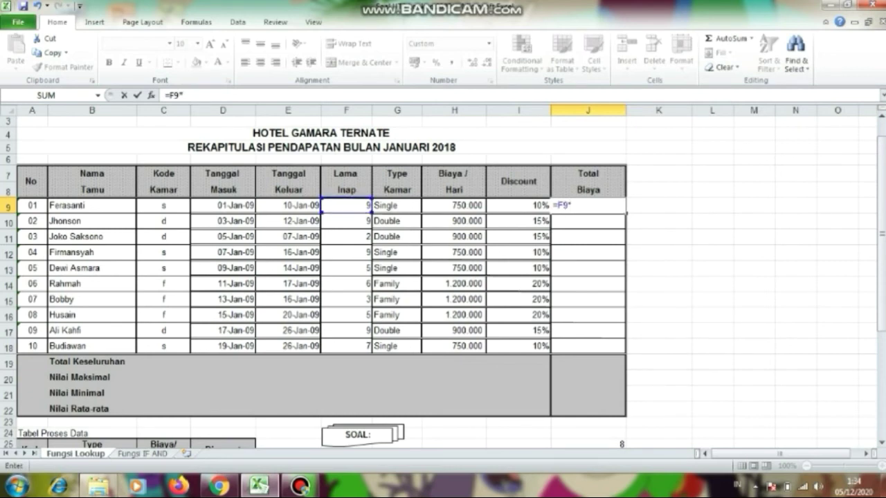
{"action": "left_click", "coordinate": [454, 205]}
{"action": "type", "text": "-("}
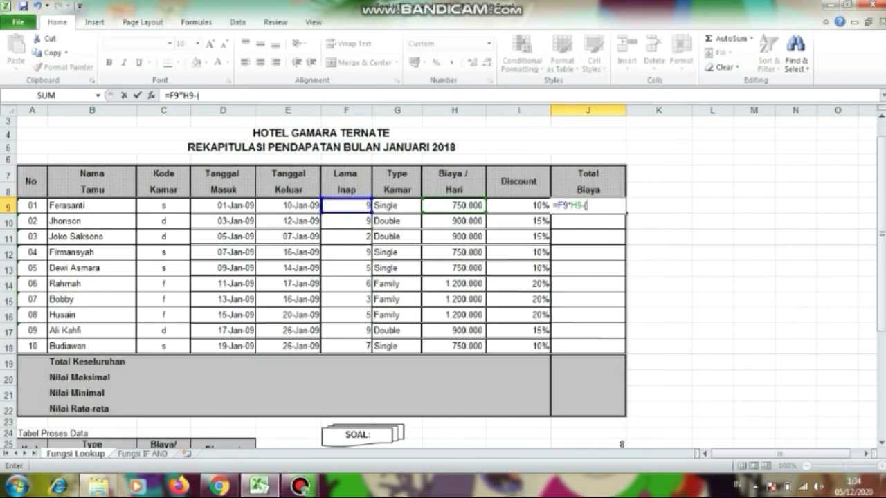
{"action": "left_click", "coordinate": [346, 205]}
{"action": "type", "text": "*"}
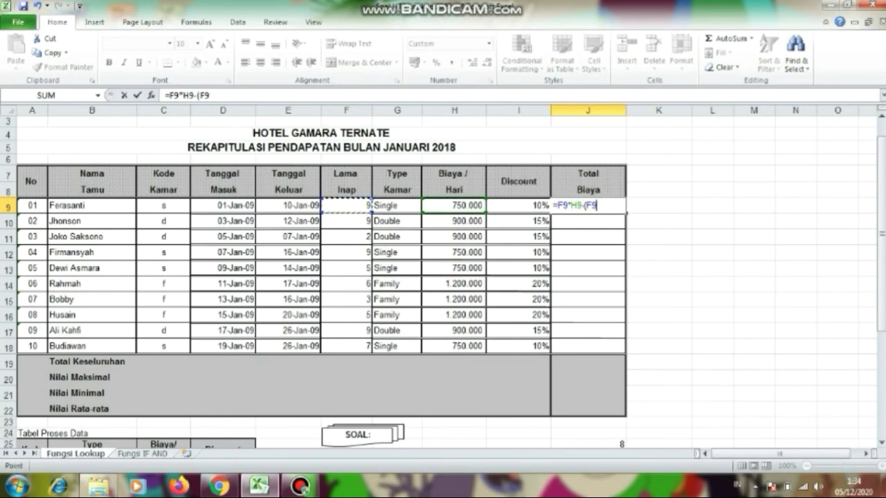
{"action": "type", "text": "H9*"}
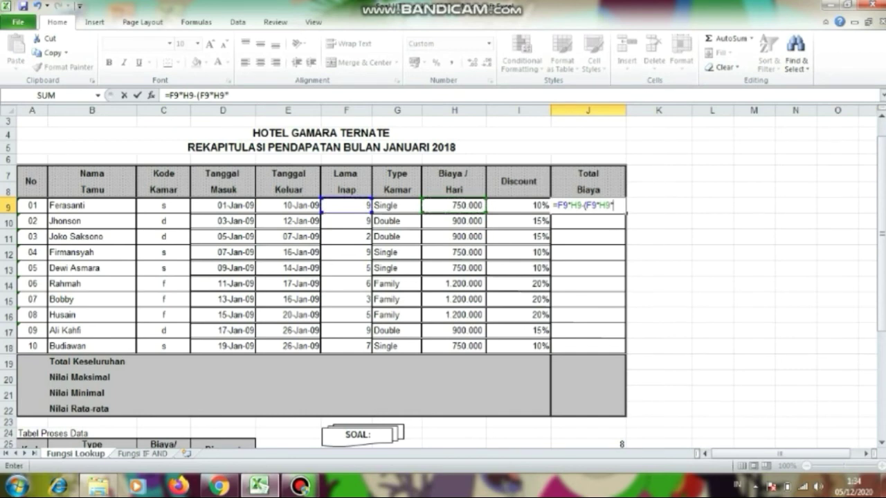
{"action": "left_click", "coordinate": [519, 205]}
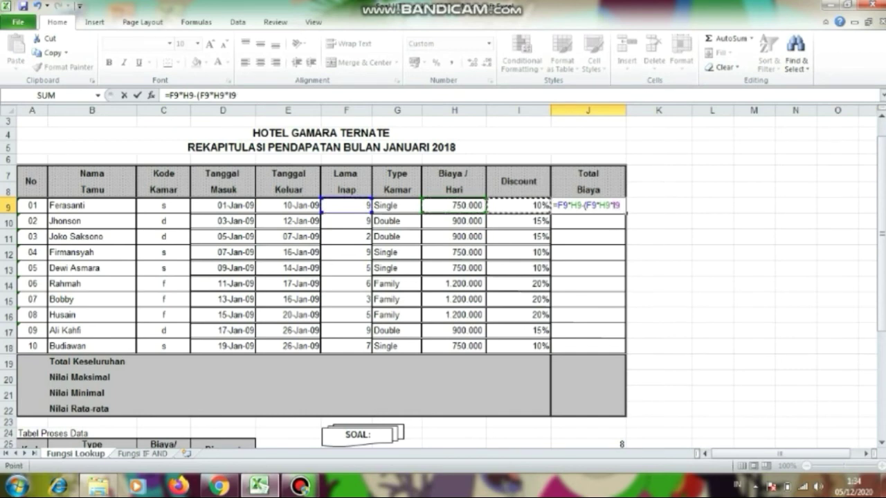
{"action": "type", "text": ")"}
{"action": "key", "text": "Return"}
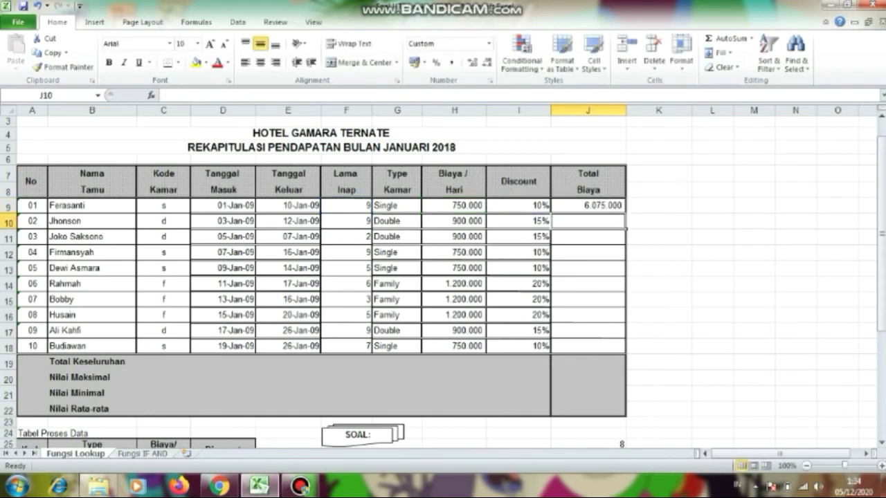
Calculate the second guest's Total Biaya in J10 with the formula =F10*H10-(F10*H10*I10)
{"action": "type", "text": "="}
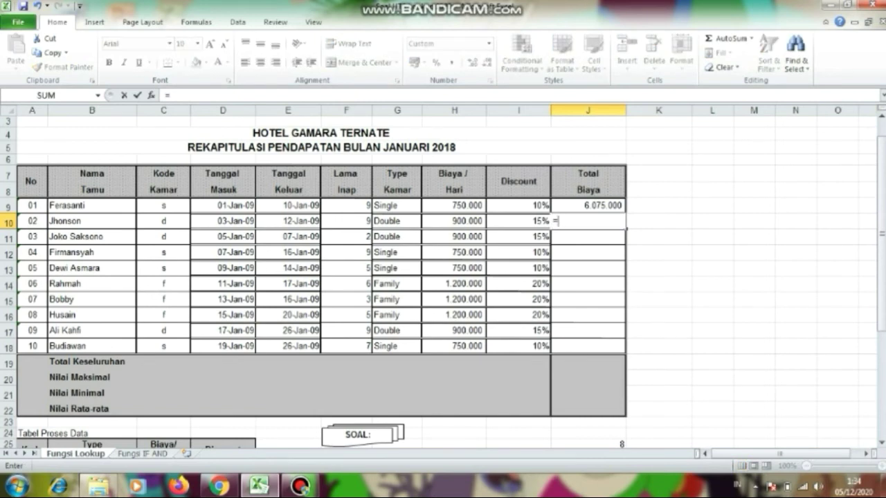
{"action": "left_click", "coordinate": [346, 221]}
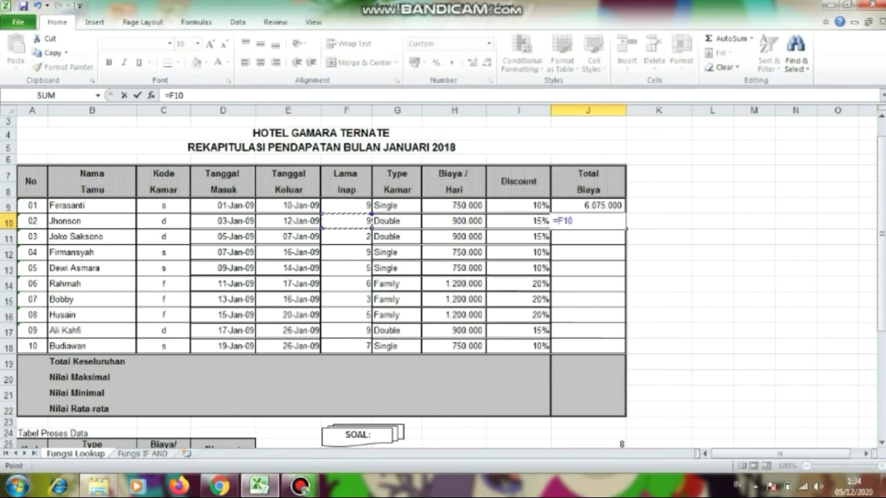
{"action": "type", "text": "*"}
{"action": "left_click", "coordinate": [454, 221]}
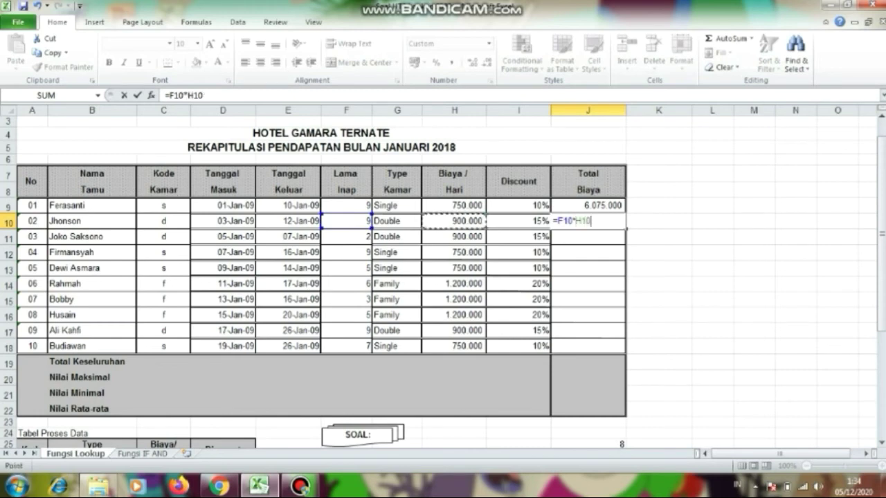
{"action": "type", "text": "-"}
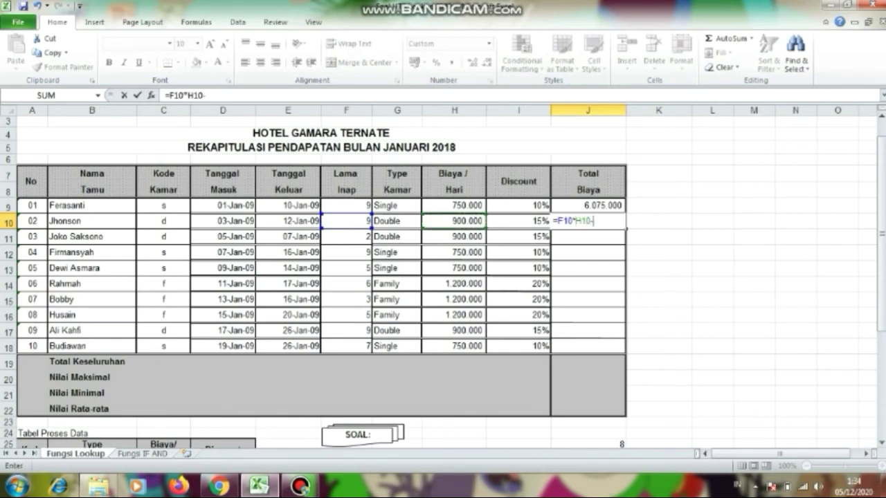
{"action": "type", "text": "(F10*"}
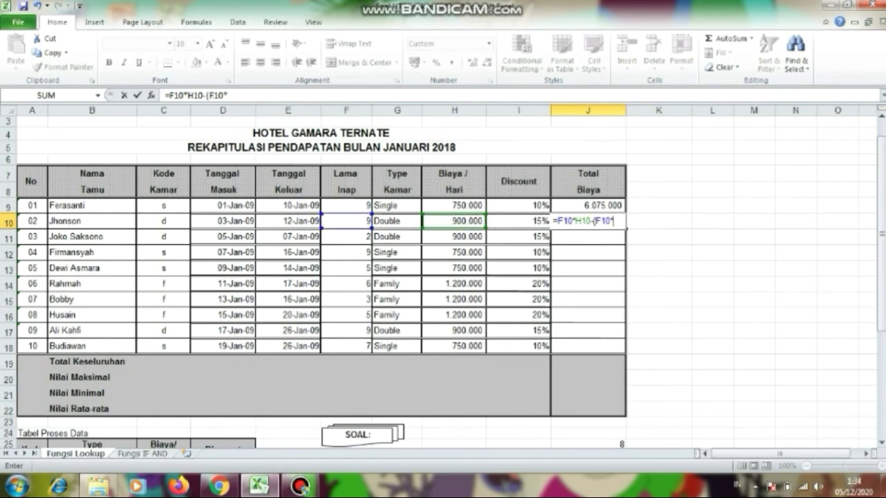
{"action": "left_click", "coordinate": [454, 221]}
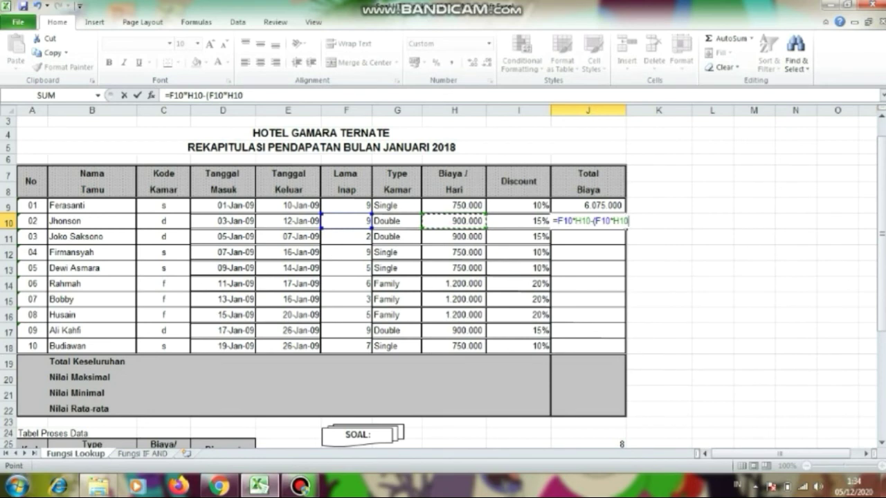
{"action": "type", "text": "*"}
{"action": "left_click", "coordinate": [519, 222]}
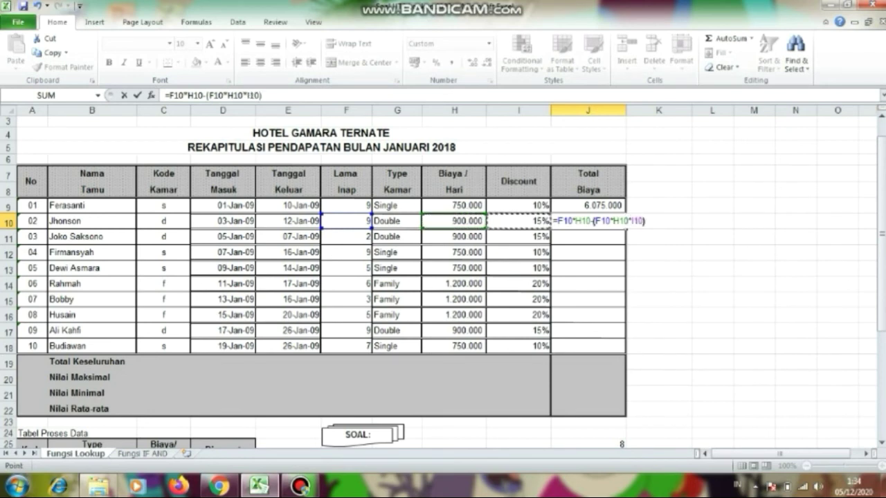
{"action": "key", "text": "Return"}
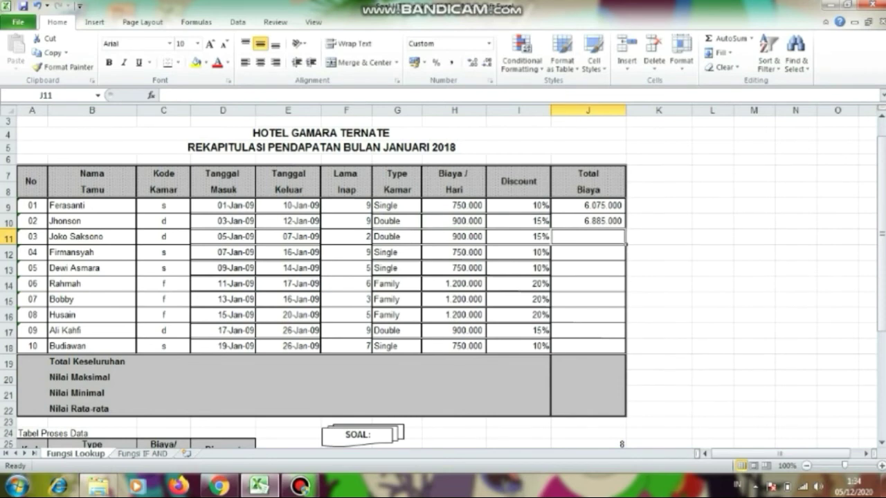
Fill the J10 formula down through J18 for the remaining guests' Total Biaya
{"action": "left_click", "coordinate": [588, 221]}
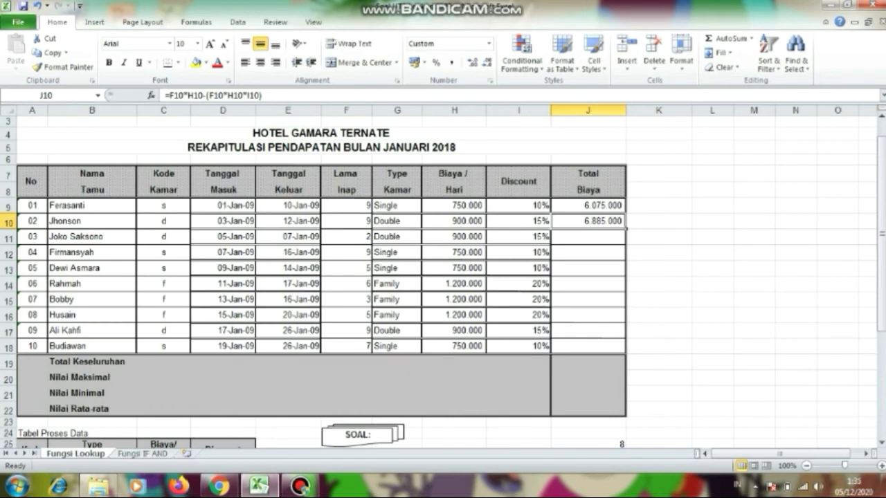
{"action": "left_click_drag", "start_coordinate": [625, 229], "coordinate": [625, 338]}
{"action": "left_click_drag", "start_coordinate": [625, 351], "coordinate": [625, 351]}
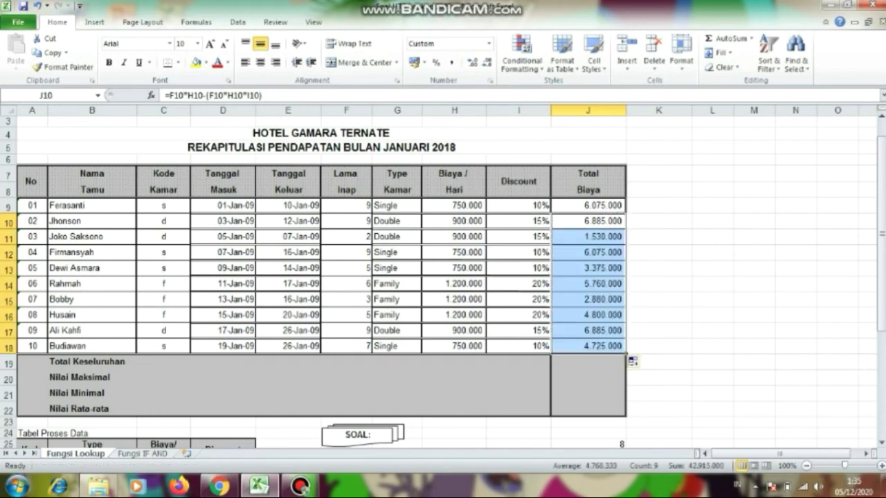
{"action": "left_click", "coordinate": [658, 331]}
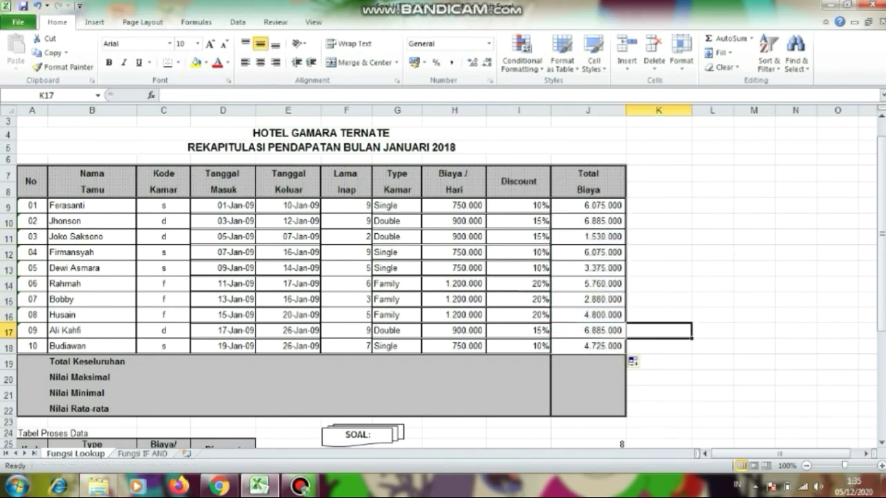
Try to enter the Total Keseluruhan formula in F19 as a SUM of the Total Biaya cells, entered as =SUM(J11)
{"action": "scroll", "coordinate": [443, 277], "scroll_direction": "down", "scroll_amount": 8}
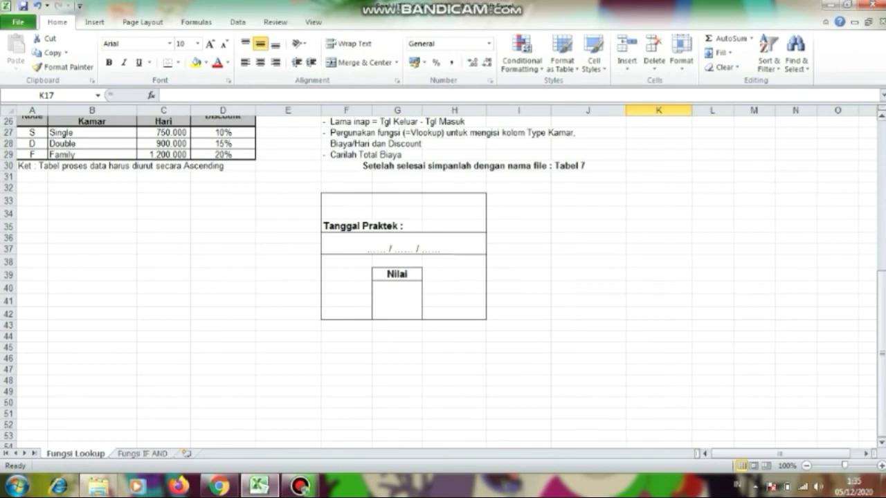
{"action": "scroll", "coordinate": [443, 277], "scroll_direction": "up", "scroll_amount": 3}
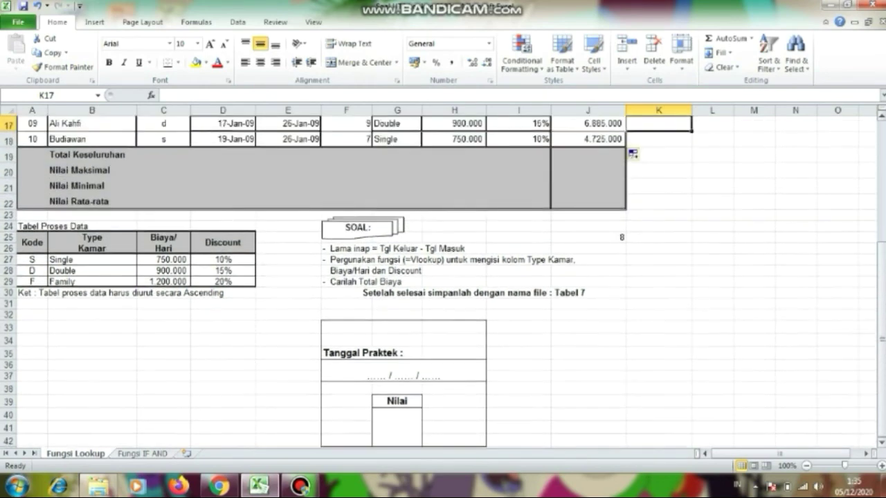
{"action": "scroll", "coordinate": [443, 277], "scroll_direction": "up", "scroll_amount": 2}
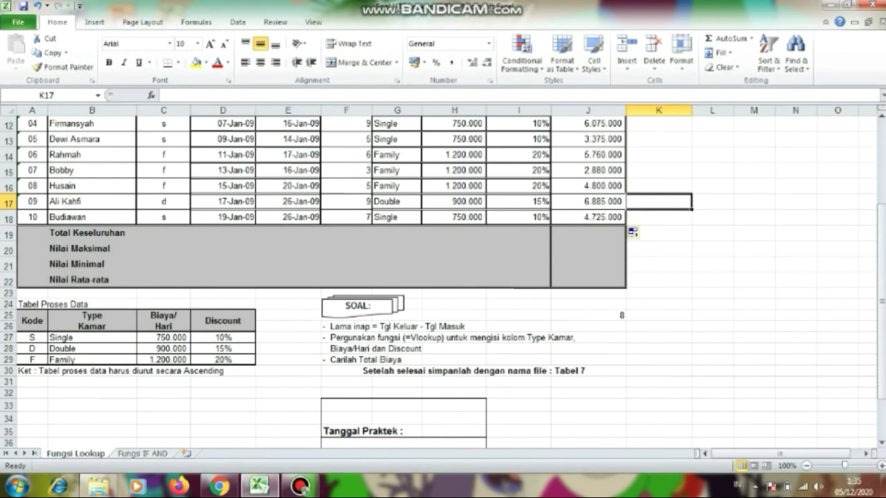
{"action": "left_click", "coordinate": [223, 233]}
{"action": "left_click", "coordinate": [346, 249]}
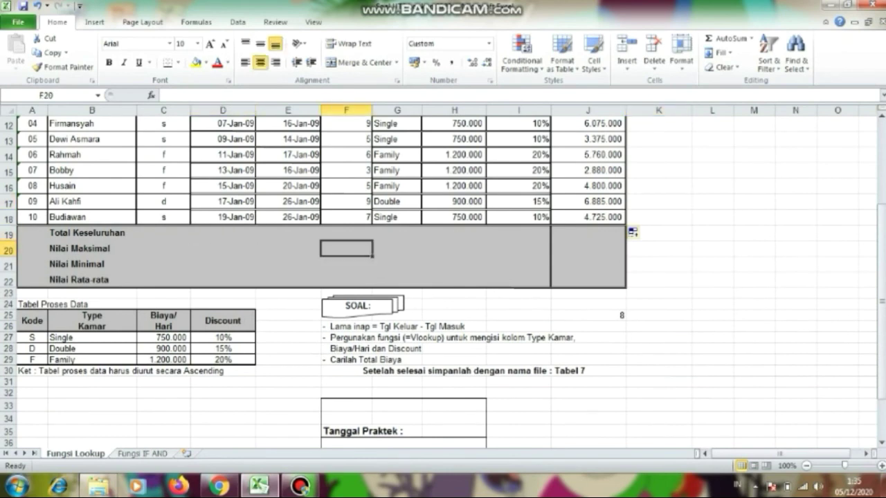
{"action": "left_click", "coordinate": [346, 234]}
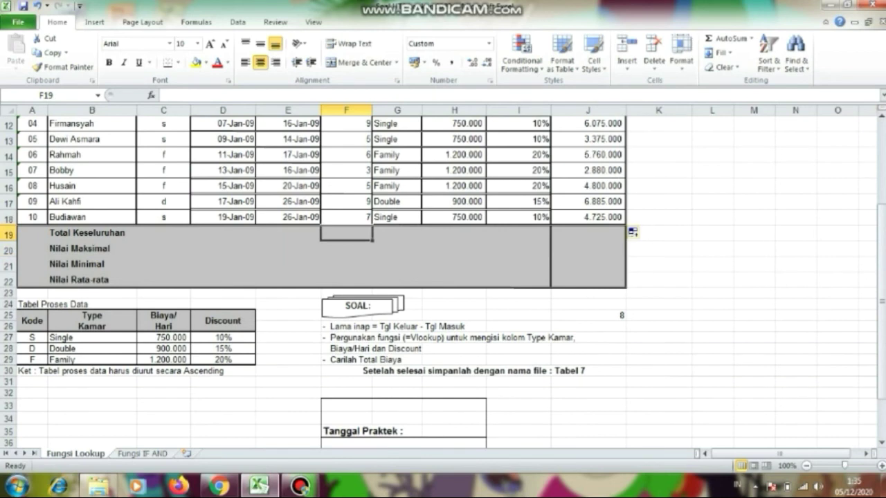
{"action": "type", "text": "="}
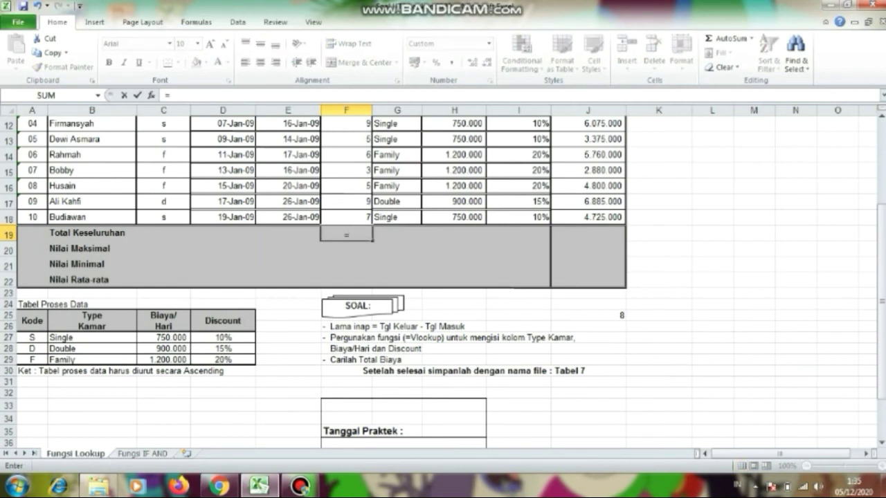
{"action": "type", "text": "SUM"}
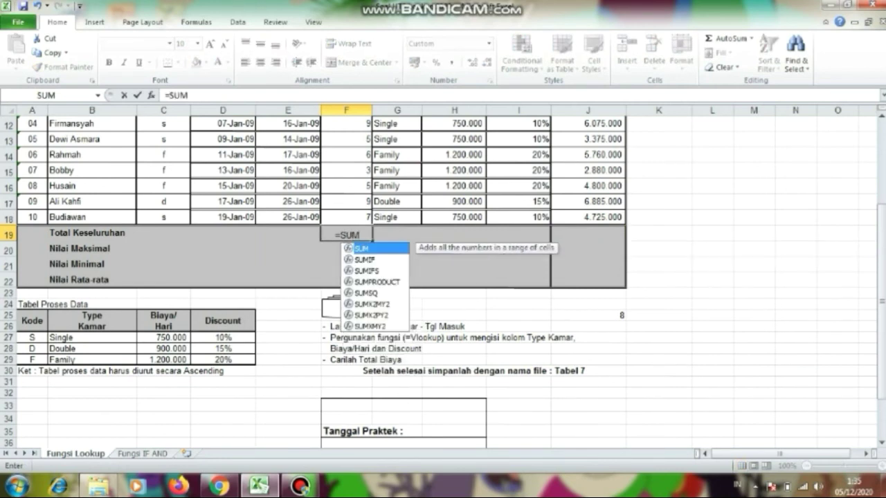
{"action": "scroll", "coordinate": [443, 277], "scroll_direction": "up", "scroll_amount": 4}
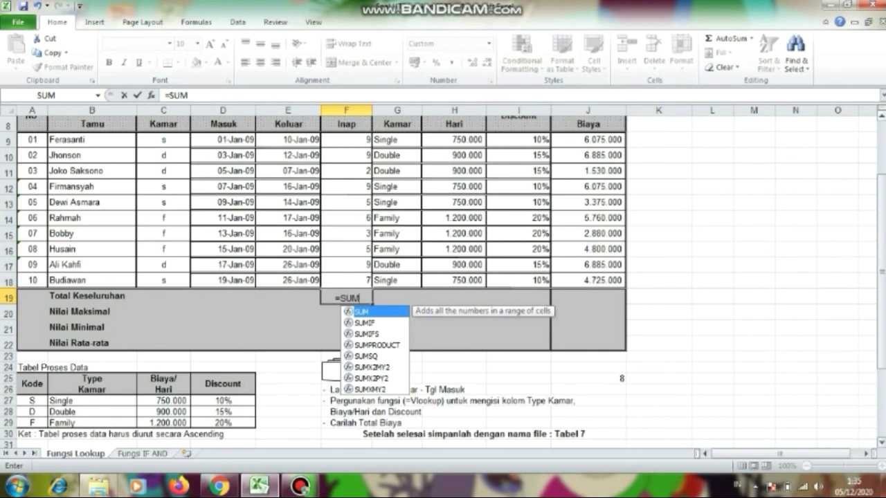
{"action": "type", "text": "("}
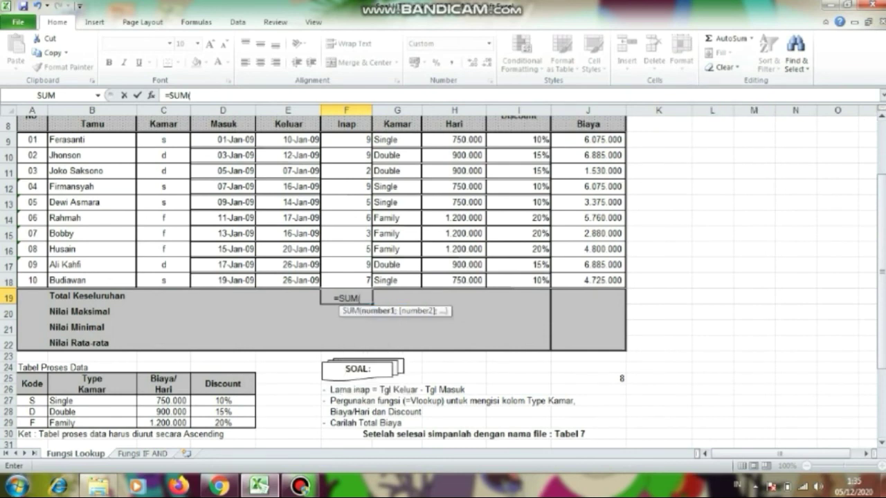
{"action": "left_click", "coordinate": [588, 140]}
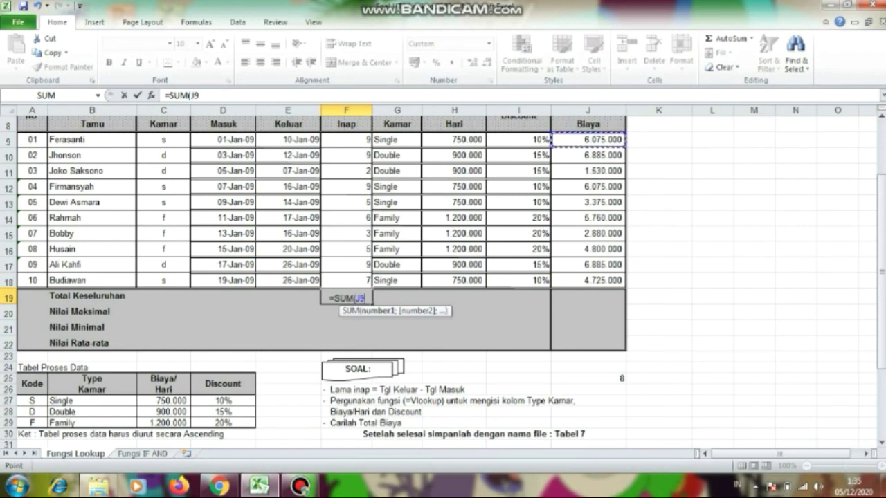
{"action": "key", "text": "BackSpace"}
{"action": "type", "text": "11"}
{"action": "left_click", "coordinate": [588, 140]}
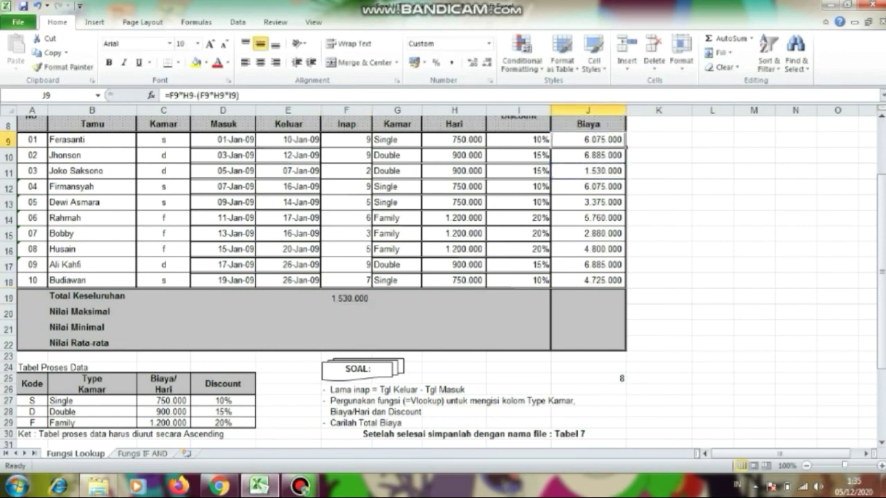
Replace the Total Keseluruhan formula in F19 with =SUM(J9:J18) to total all guests' Total Biaya
{"action": "double_click", "coordinate": [578, 140]}
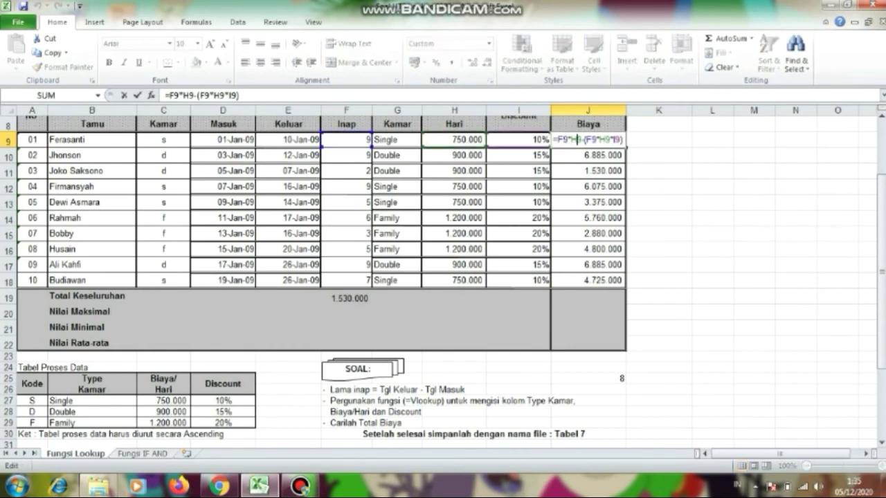
{"action": "left_click", "coordinate": [346, 312]}
{"action": "left_click", "coordinate": [346, 297]}
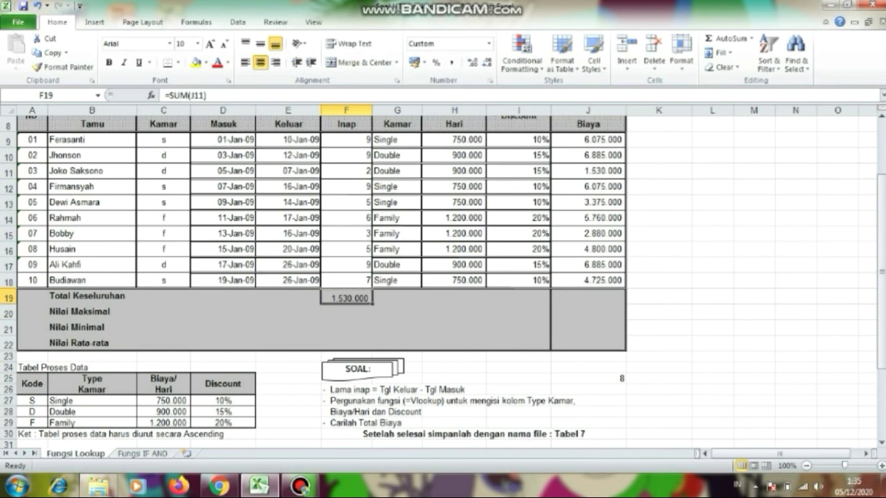
{"action": "key", "text": "BackSpace"}
{"action": "type", "text": "="}
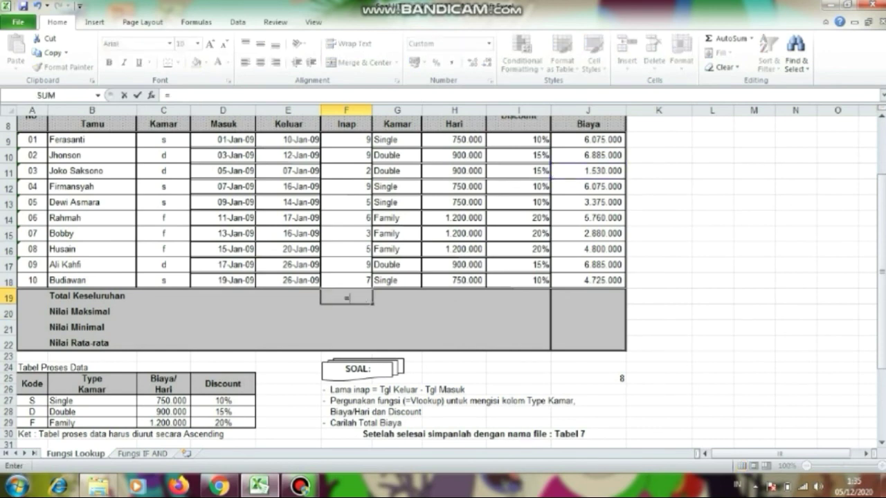
{"action": "type", "text": "SUM"}
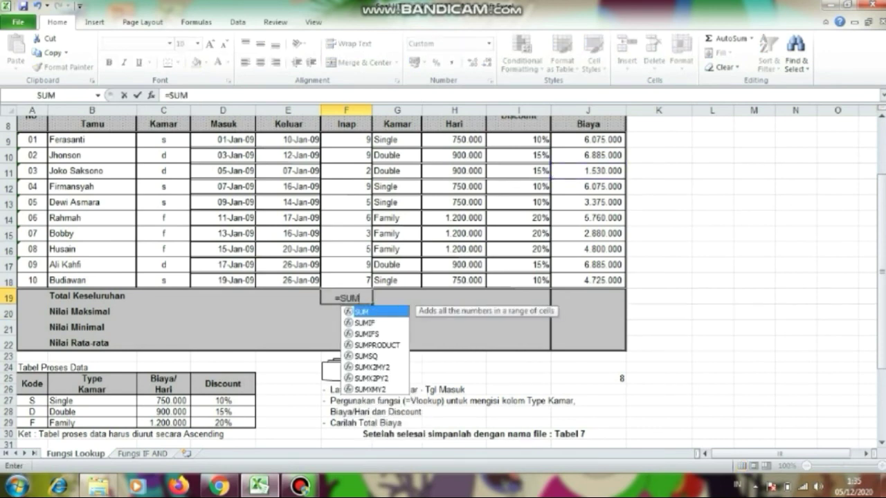
{"action": "type", "text": "("}
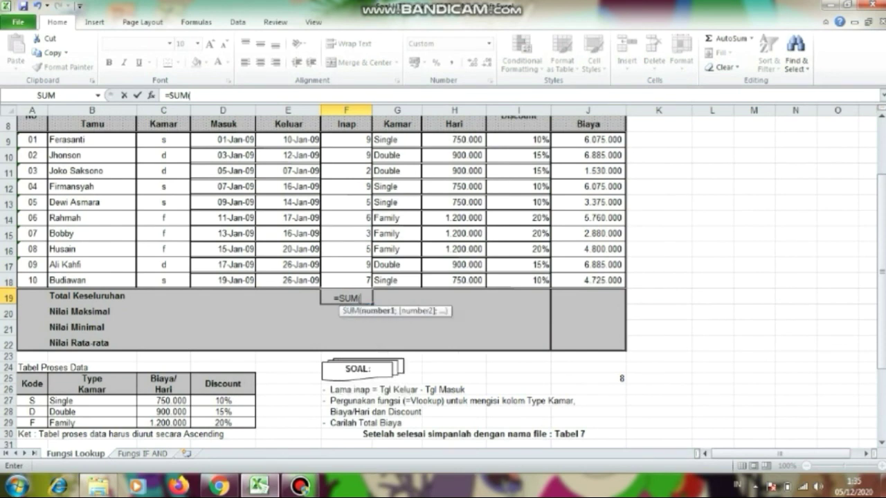
{"action": "left_click", "coordinate": [588, 140]}
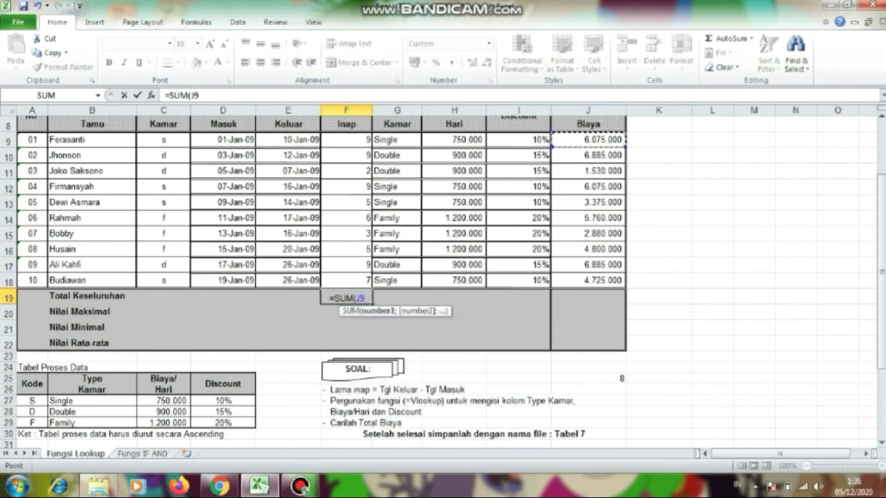
{"action": "left_click_drag", "start_coordinate": [588, 140], "coordinate": [602, 281]}
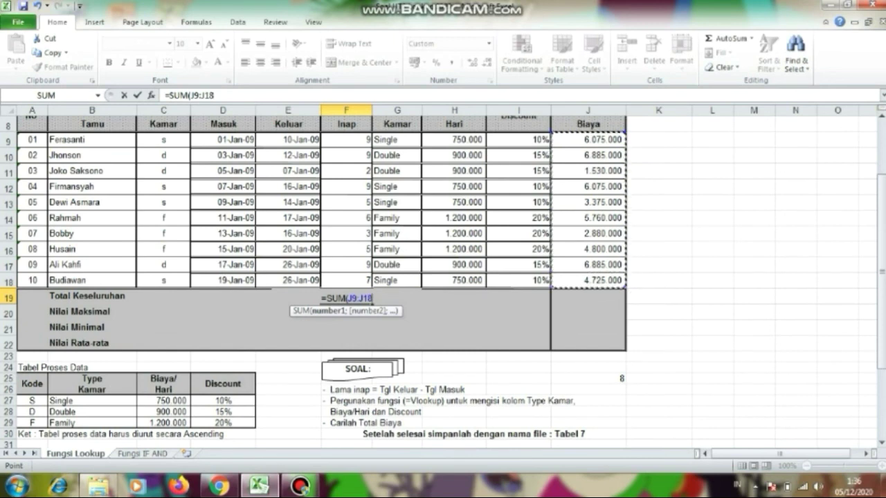
{"action": "key", "text": "Return"}
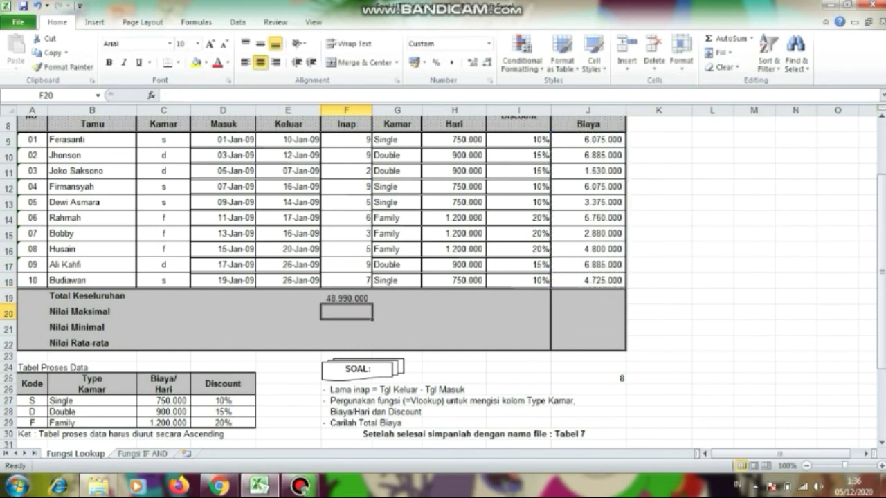
Calculate Nilai Maksimal in F20 with the formula =MAX(J9:J18)
{"action": "type", "text": "="}
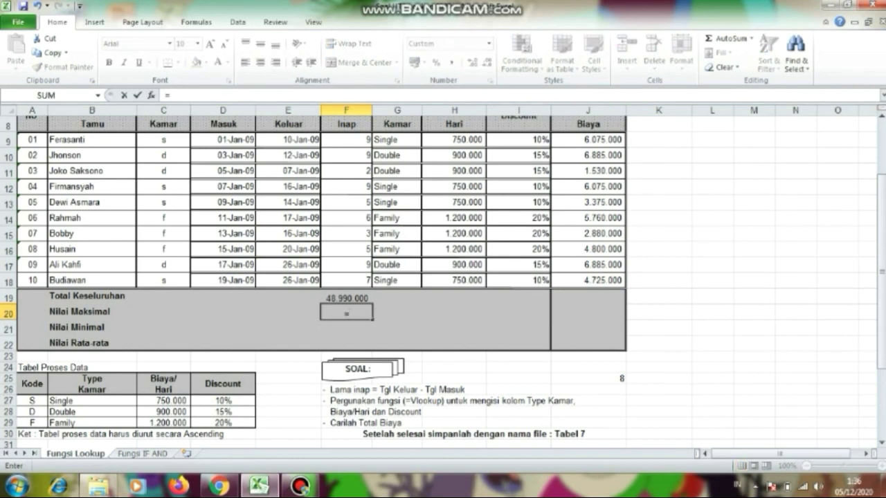
{"action": "type", "text": "MAX"}
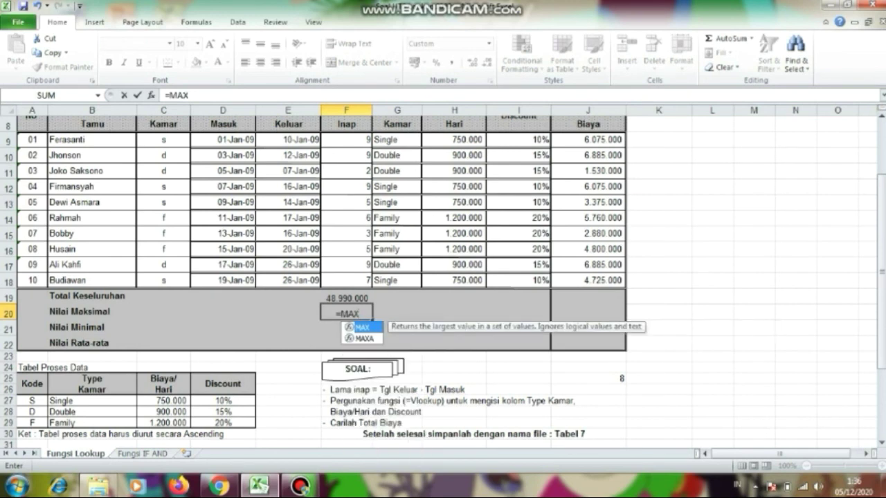
{"action": "type", "text": "("}
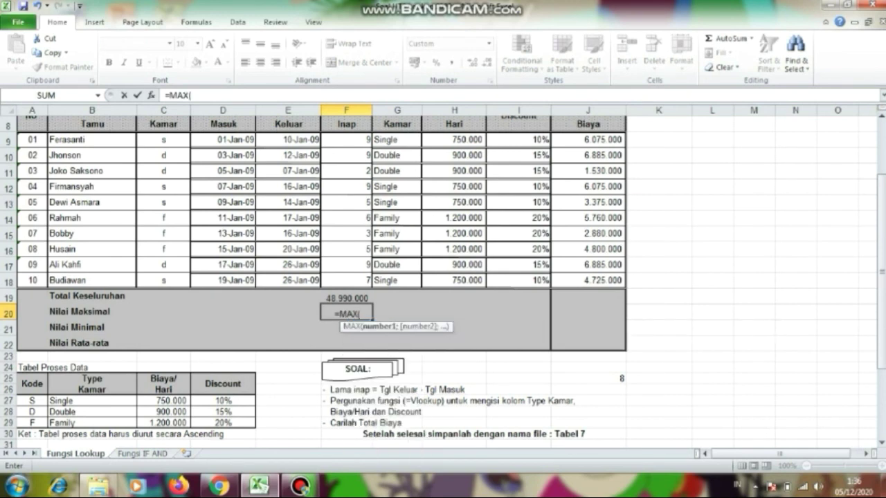
{"action": "left_click", "coordinate": [588, 139]}
{"action": "left_click_drag", "start_coordinate": [588, 140], "coordinate": [588, 280]}
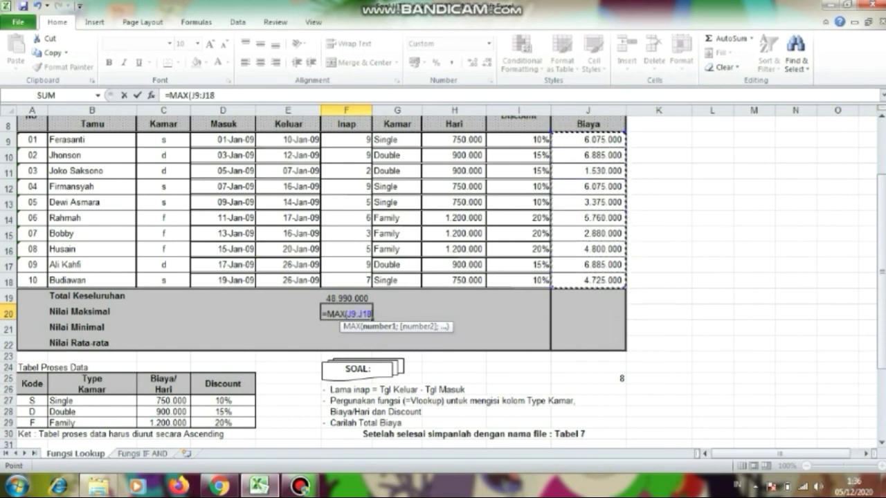
{"action": "type", "text": ")"}
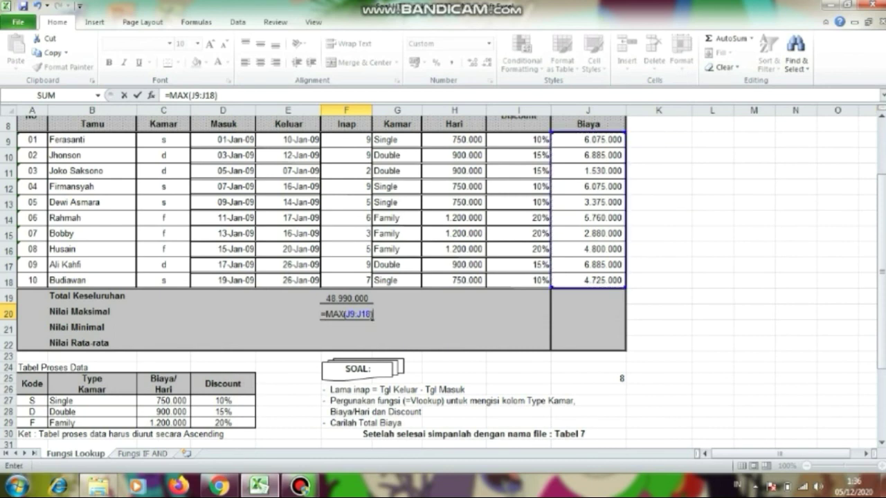
{"action": "key", "text": "Return"}
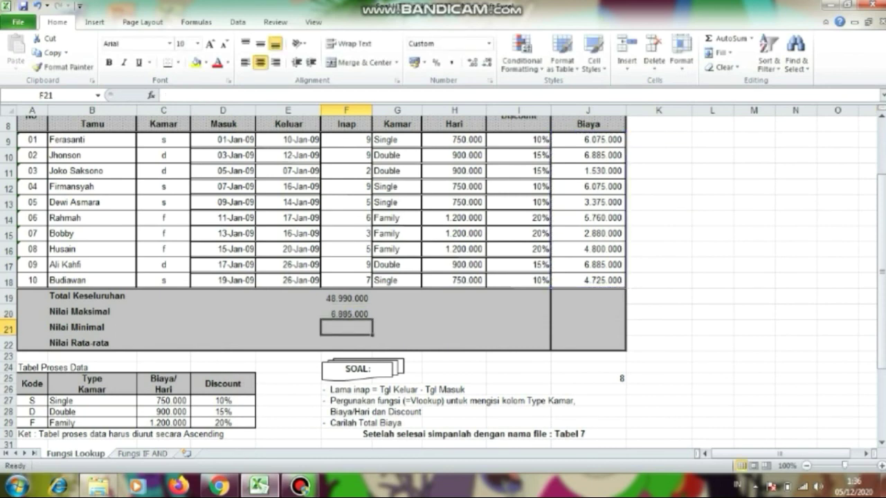
Calculate Nilai Minimal in F21 with the formula =MIN(J9:J18)
{"action": "type", "text": "="}
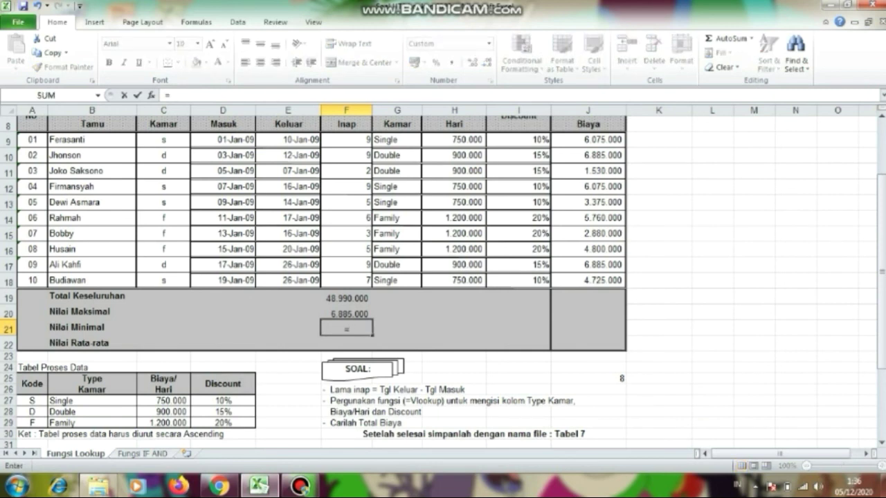
{"action": "type", "text": "MIN"}
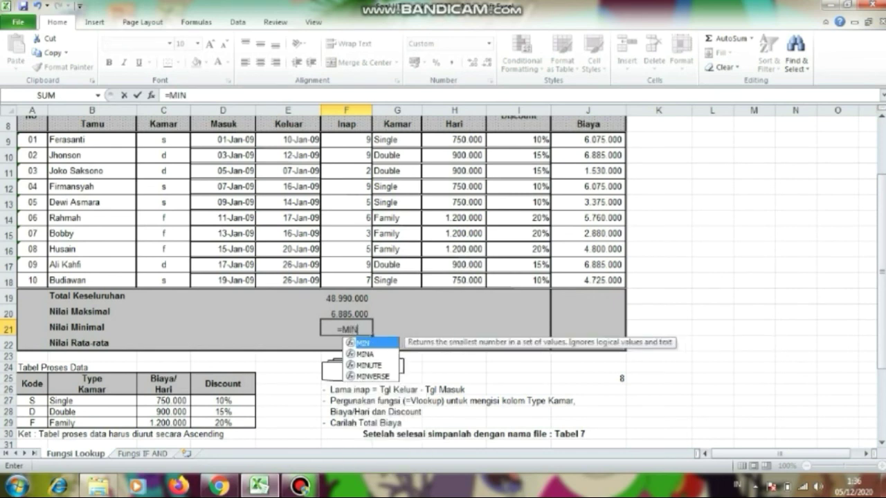
{"action": "type", "text": "("}
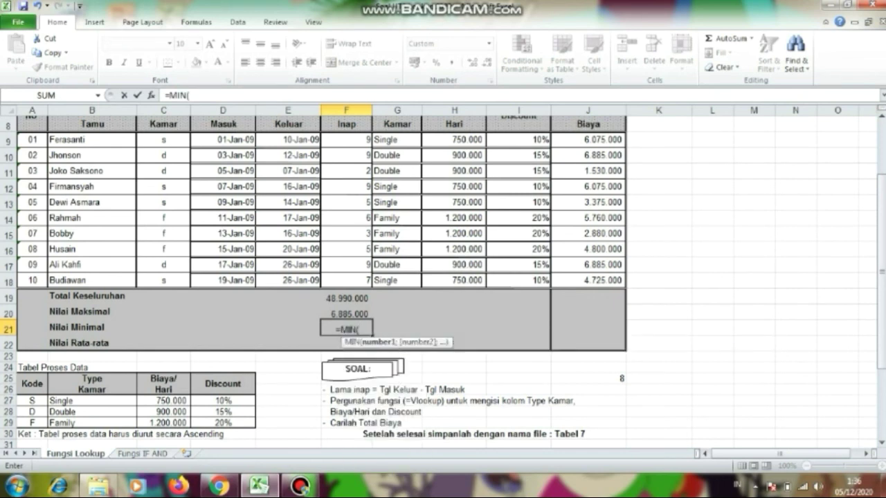
{"action": "left_click", "coordinate": [588, 139]}
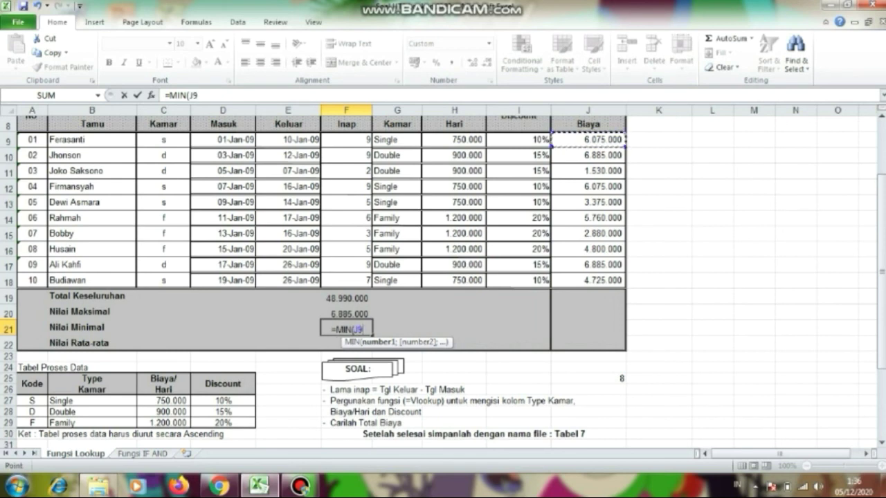
{"action": "left_click_drag", "start_coordinate": [595, 142], "coordinate": [616, 268]}
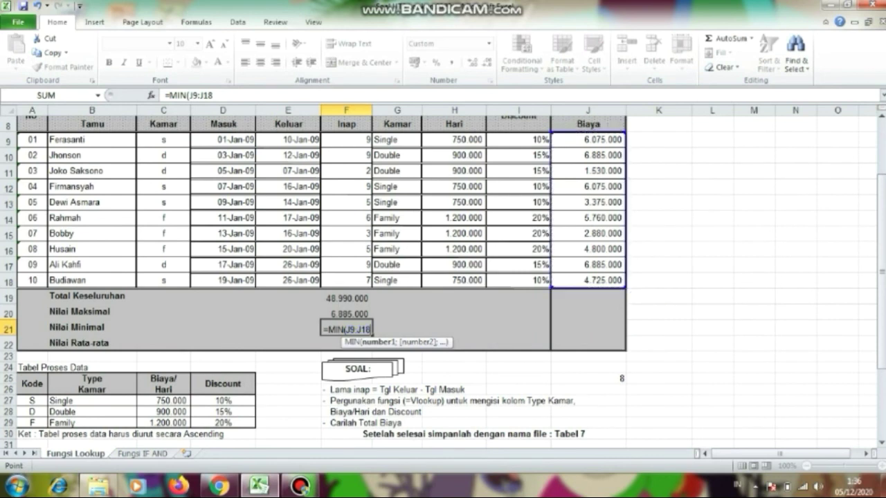
{"action": "key", "text": "Return"}
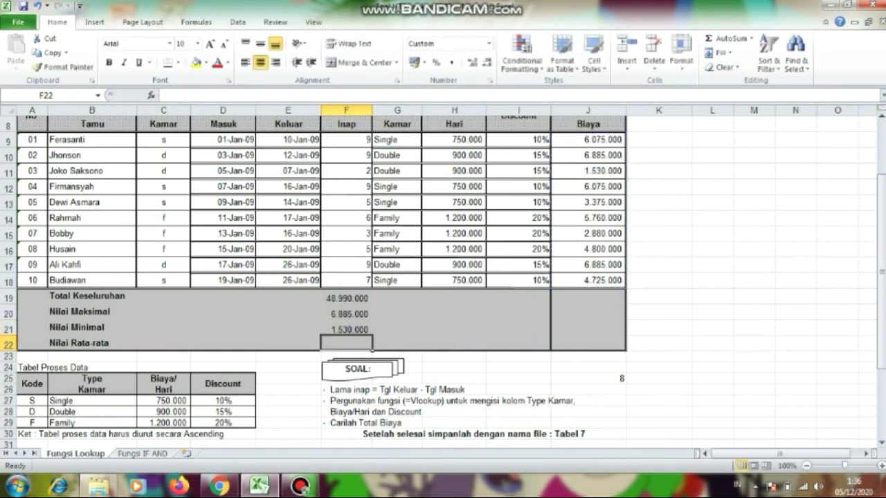
Calculate Nilai Rata-rata in F22 with an AVERAGE formula over the Total Biaya cells J9:J18
{"action": "type", "text": "="}
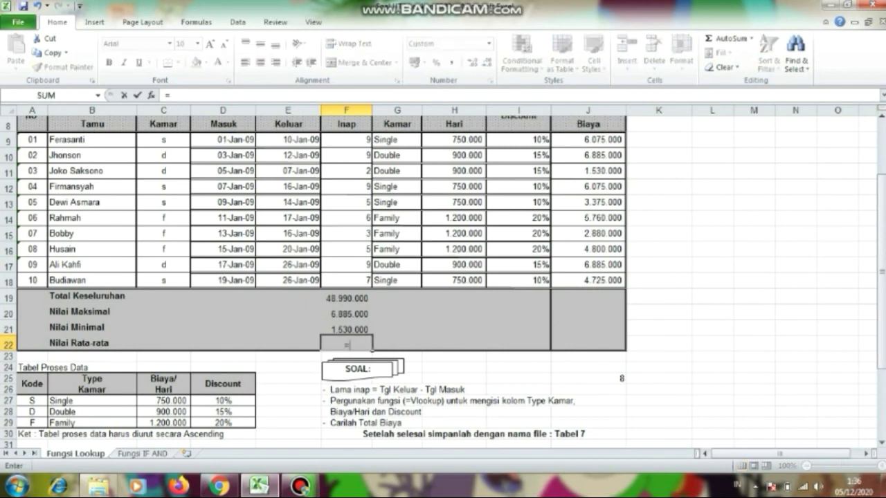
{"action": "type", "text": "AVERA"}
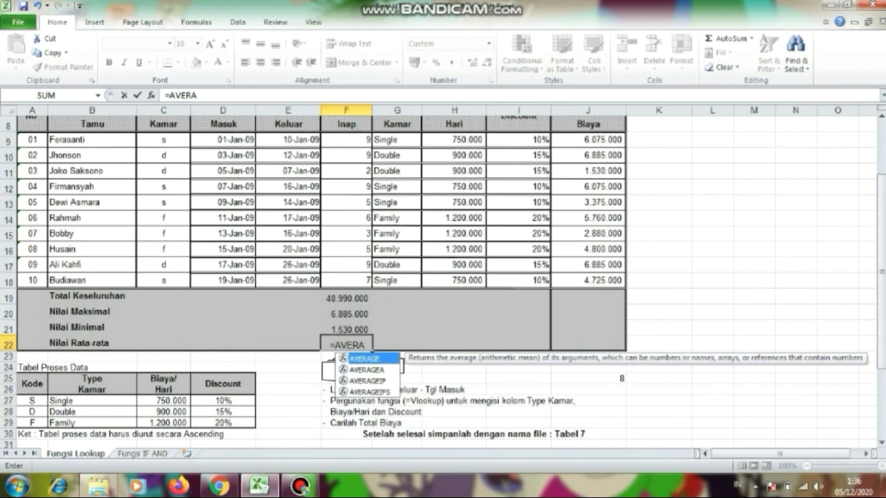
{"action": "type", "text": "GE"}
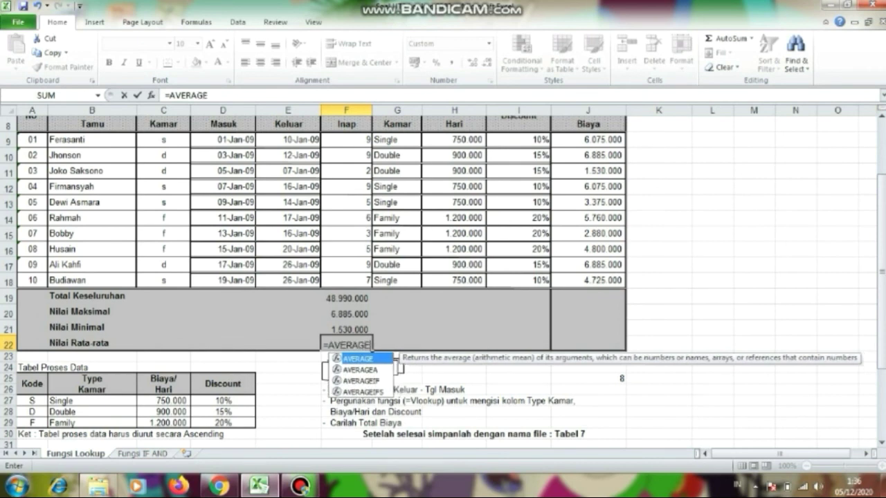
{"action": "type", "text": "("}
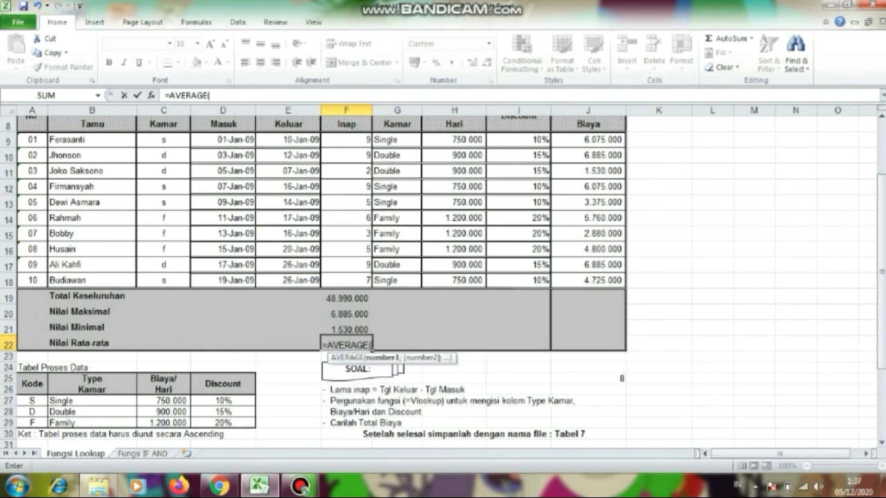
{"action": "left_click_drag", "start_coordinate": [588, 139], "coordinate": [609, 281]}
{"action": "key", "text": "Return"}
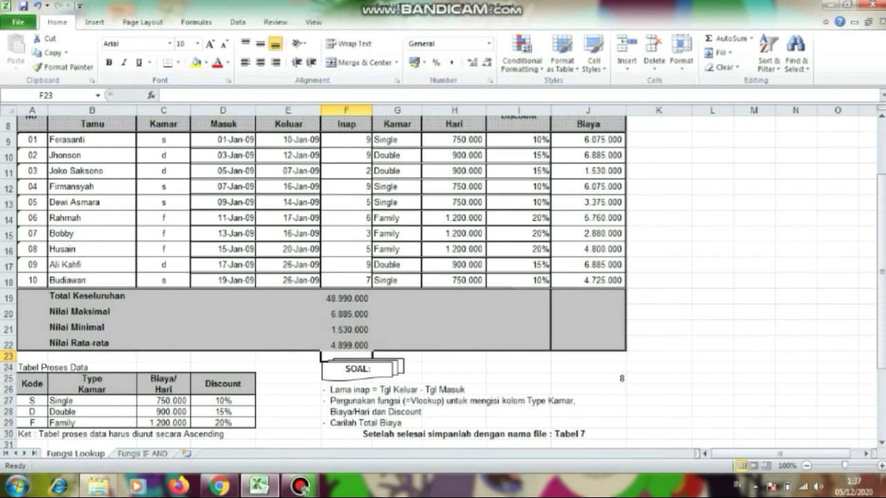
{"action": "scroll", "coordinate": [438, 282], "scroll_direction": "up", "scroll_amount": 1}
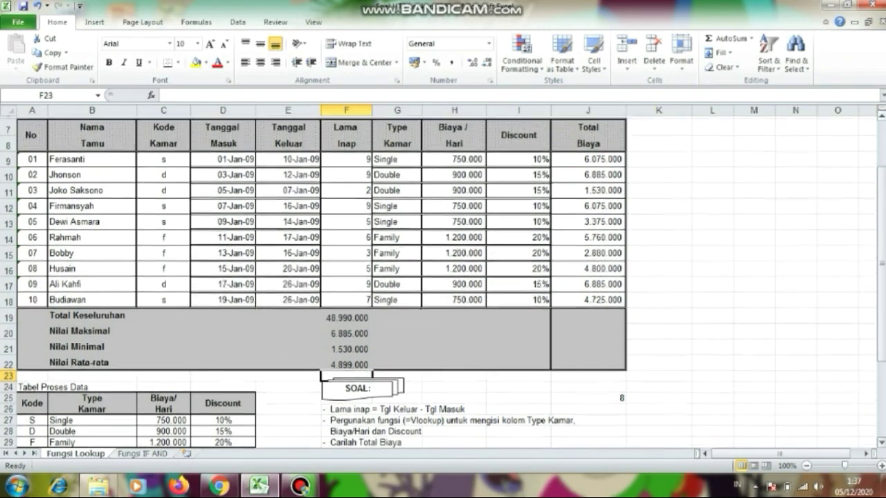
{"action": "scroll", "coordinate": [438, 282], "scroll_direction": "up", "scroll_amount": 1}
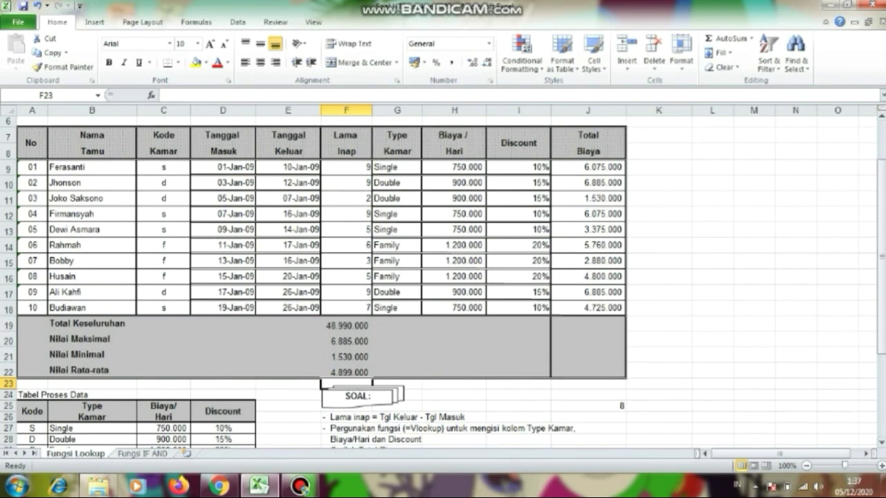